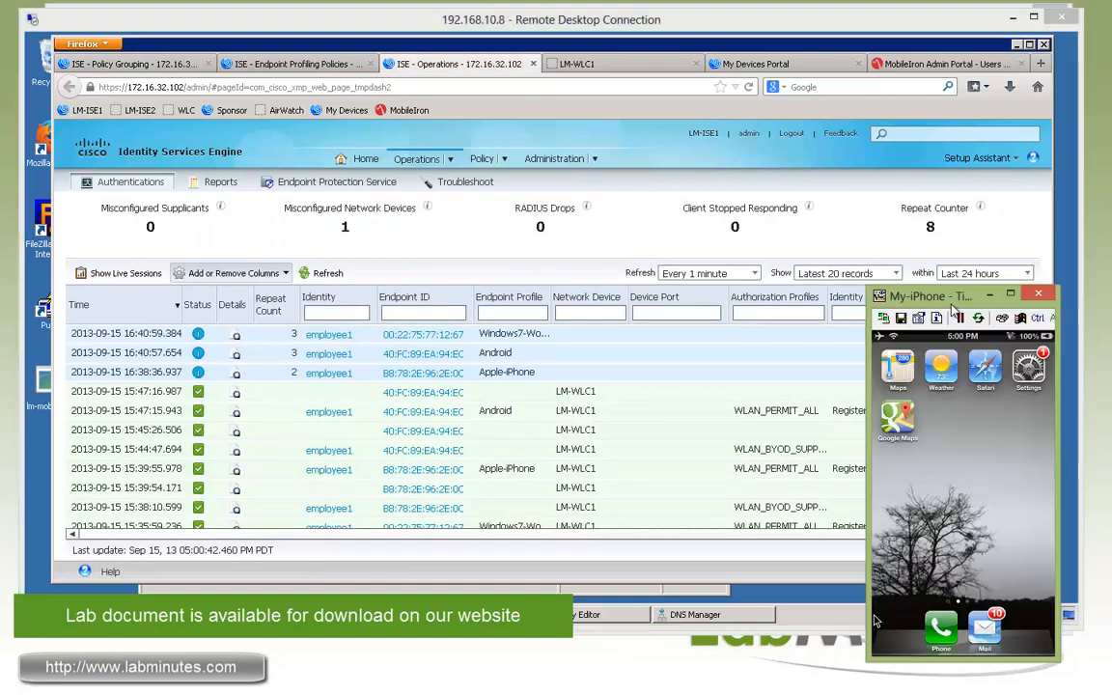
Move the mirrored iPhone window further right beside the ISE authentications log
mouse_move(956, 323)
left_mouse_down()
mouse_move(975, 278)
mouse_move(983, 290)
left_mouse_up()
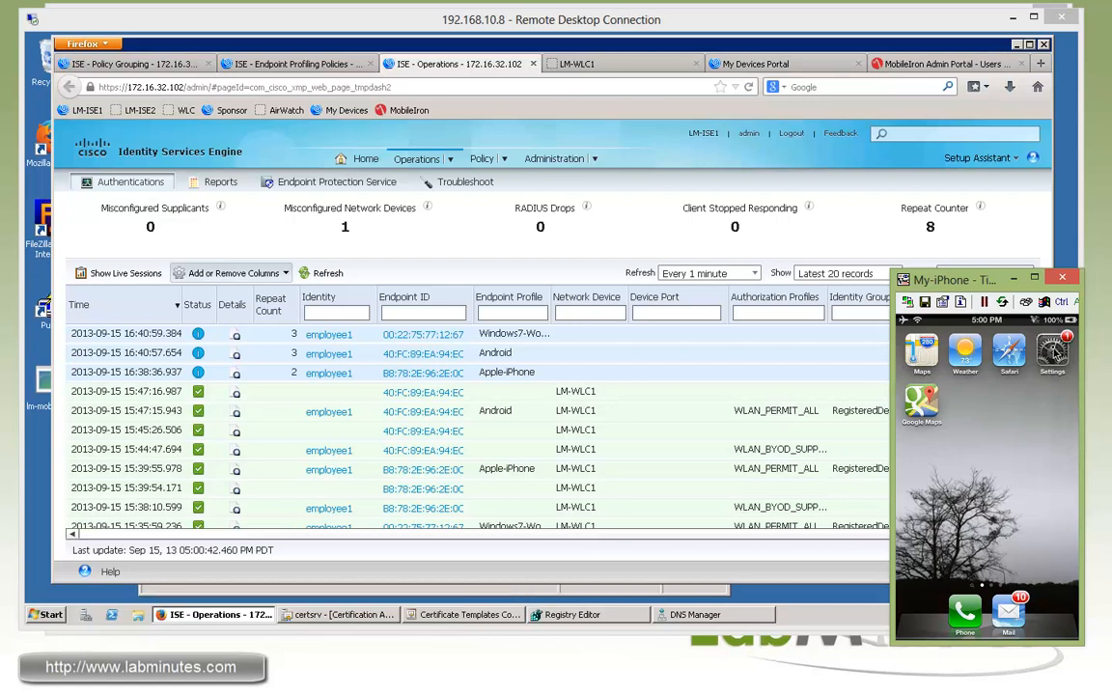
Toggle the iPhone's Wi-Fi off and on in Settings so it rejoins LM-INTERNAL
left_click(1051, 355)
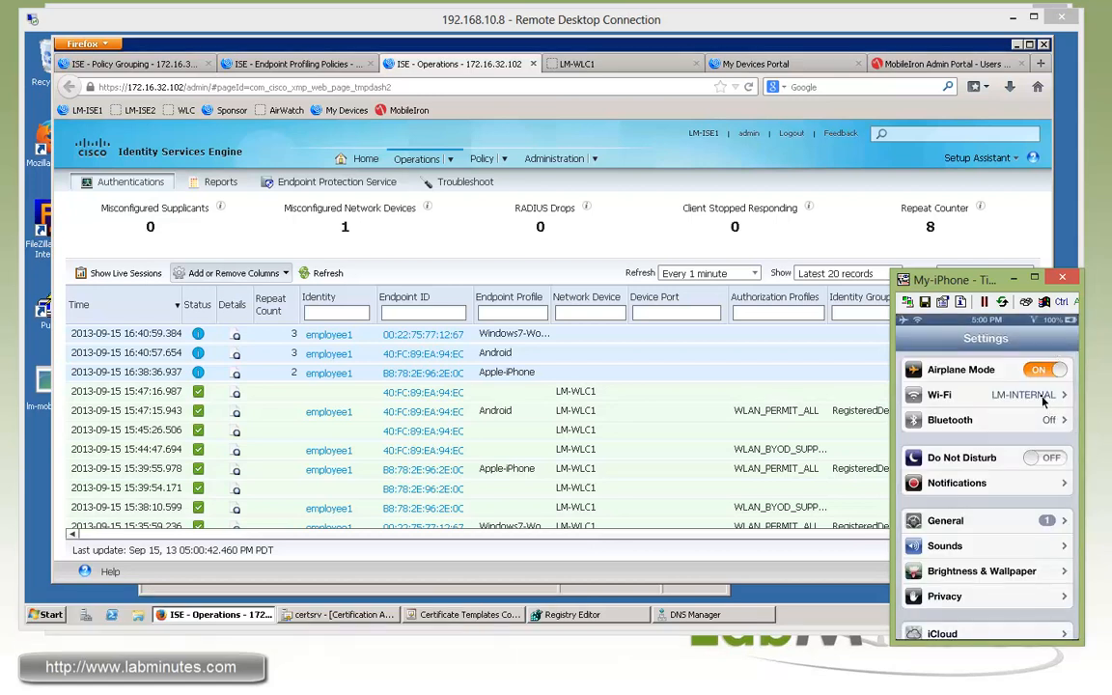
left_click(1053, 394)
left_click(1060, 373)
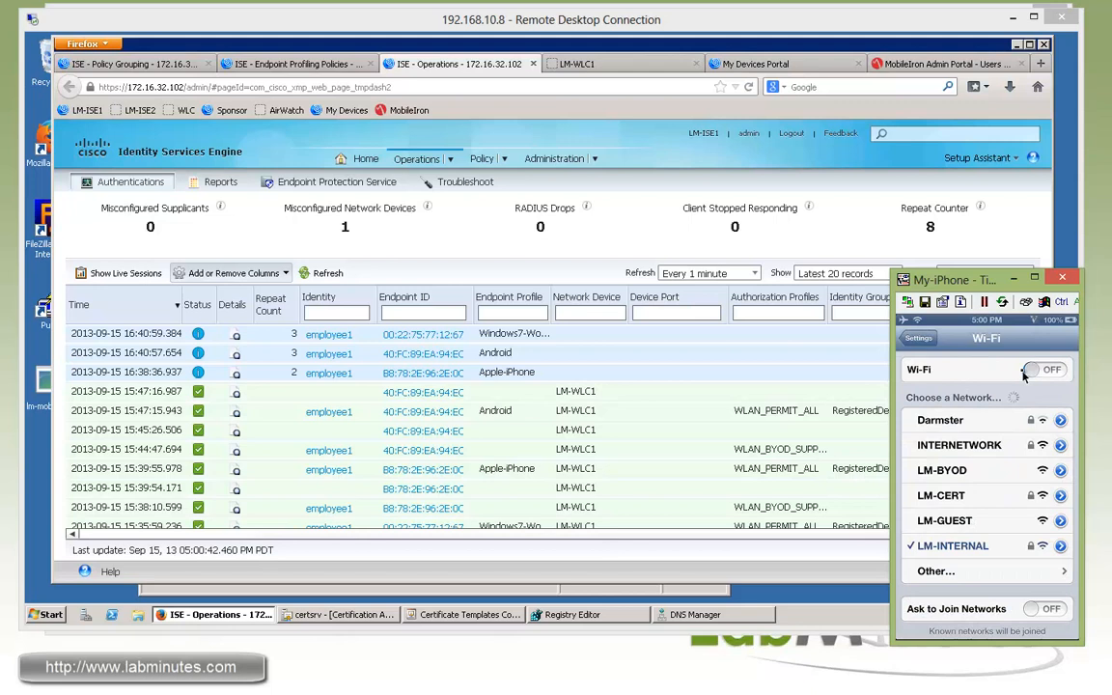
left_click(1032, 370)
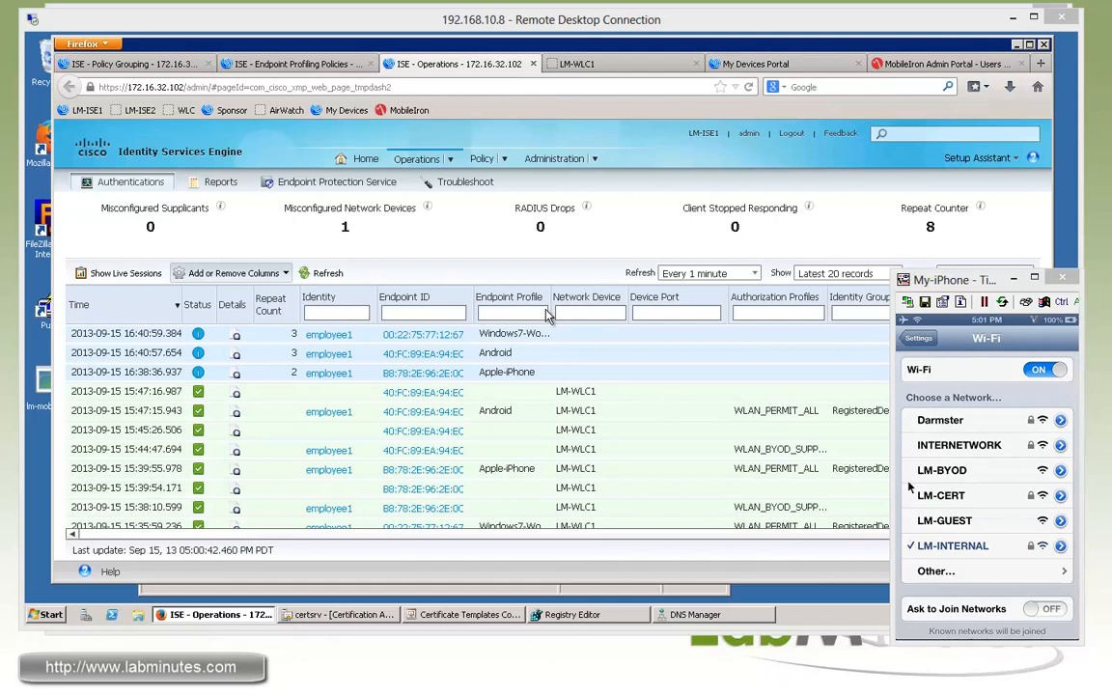
Refresh the authentications log to show the iPhone's new WLAN_MDM_NOREG session, then reposition the mirror window higher
left_click(321, 273)
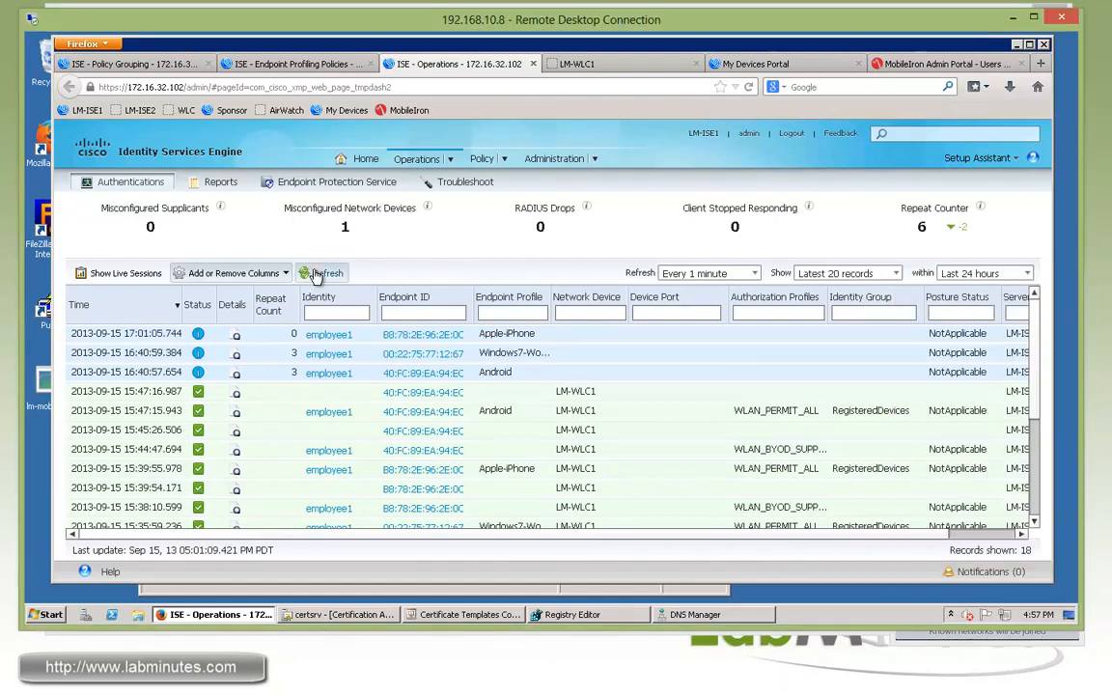
left_click(321, 273)
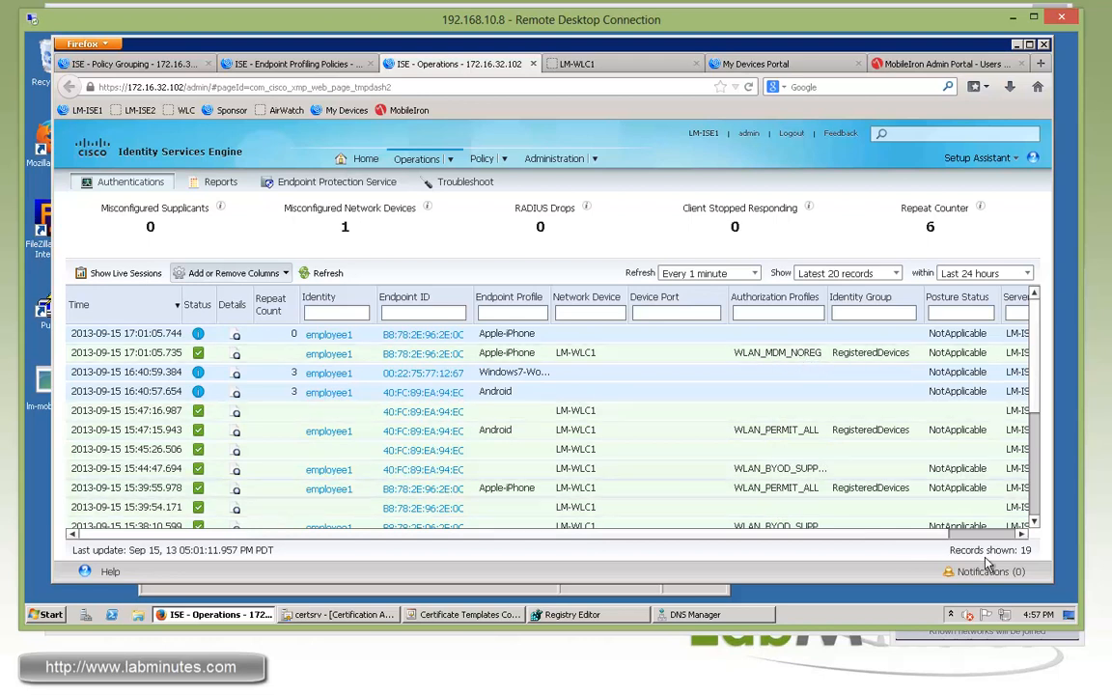
left_click(1067, 640)
left_click_drag(970, 286, 986, 235)
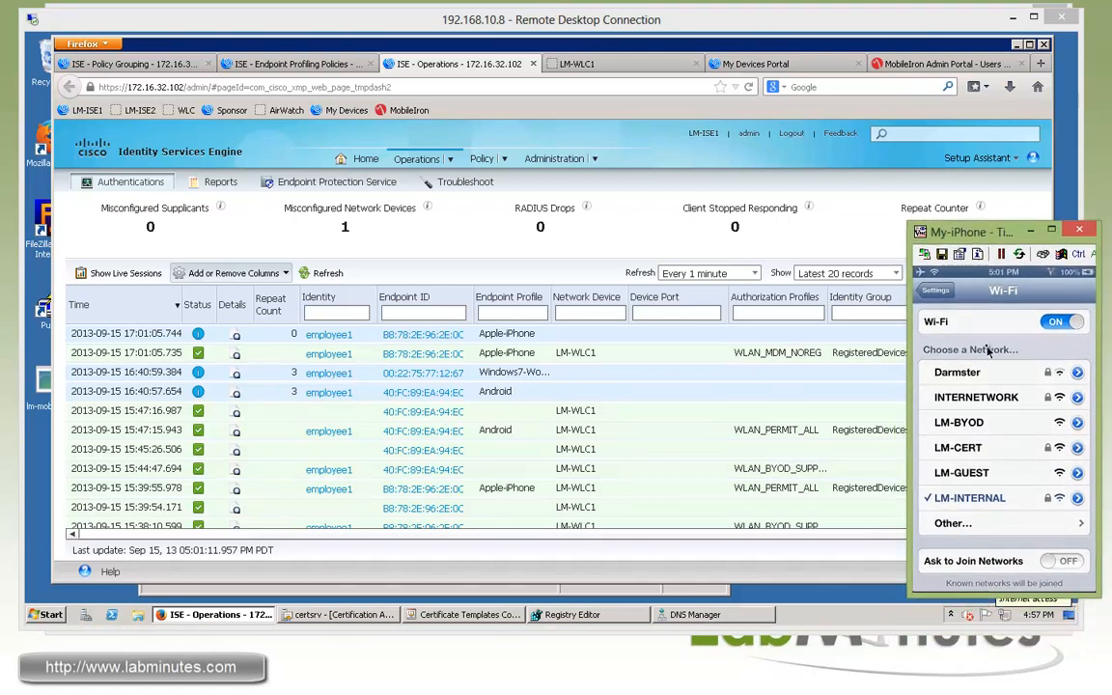
From the home screen, browse Safari to 172.16.32.40 to reach the MDM Enrollment page
key("Home")
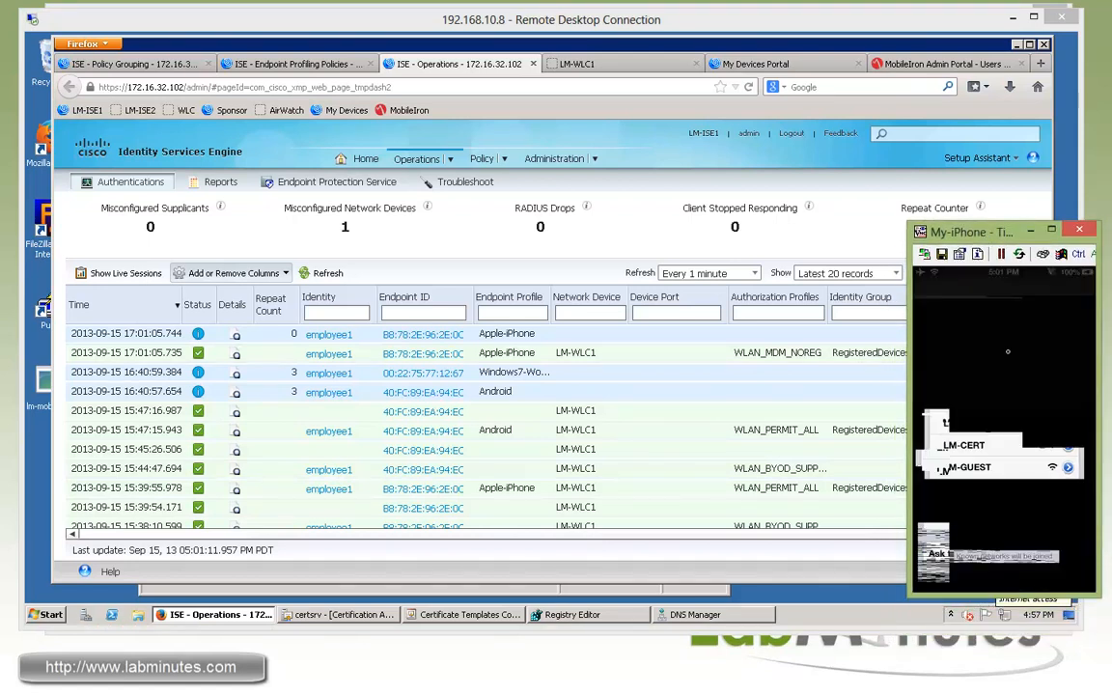
left_click(1026, 306)
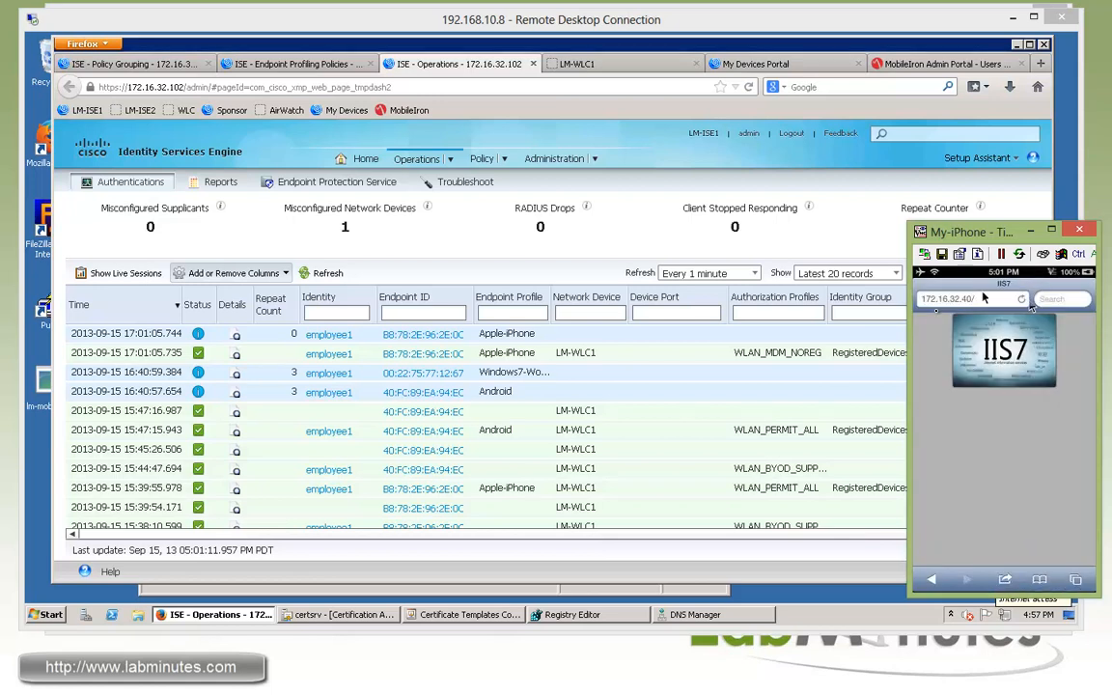
left_click(992, 300)
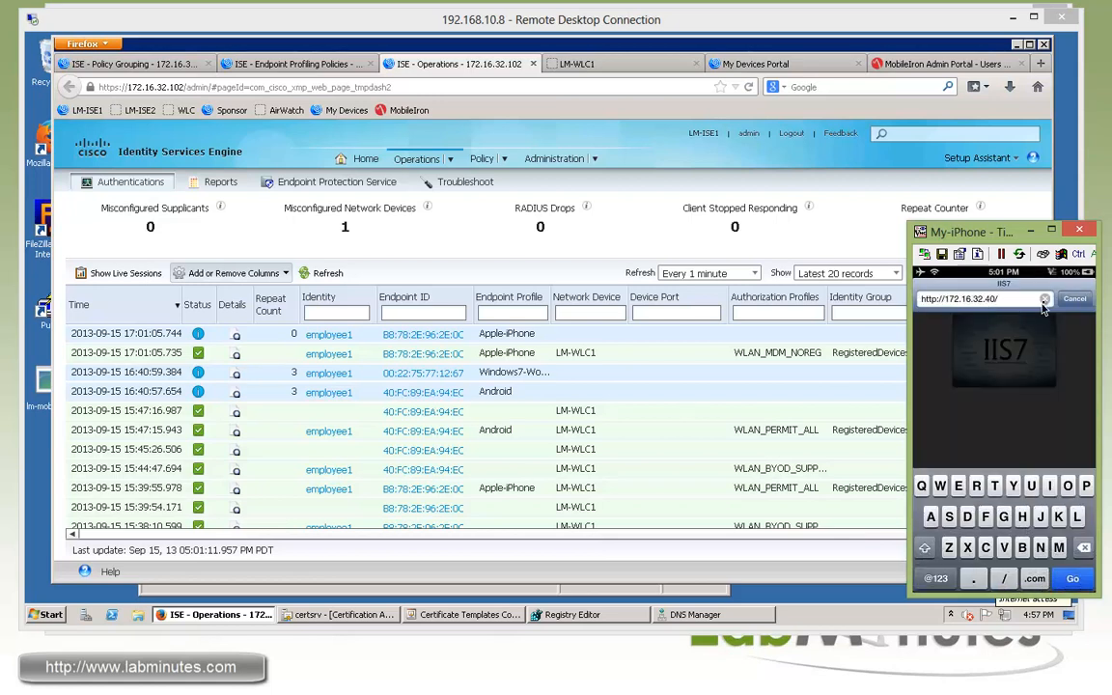
left_click(1046, 300)
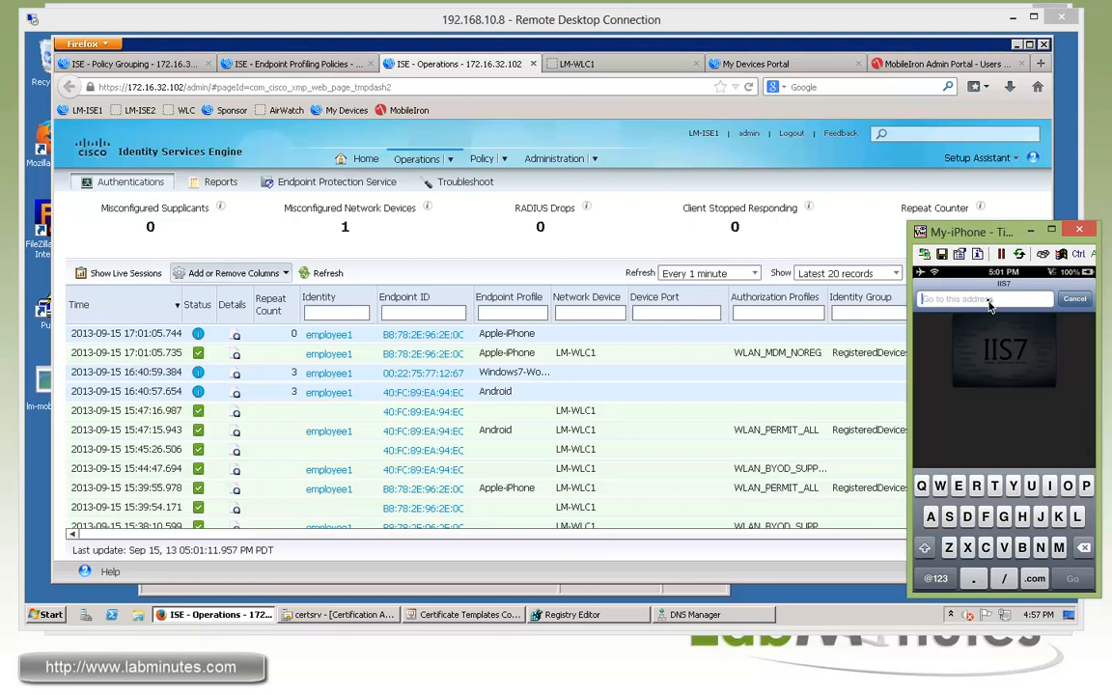
type("172")
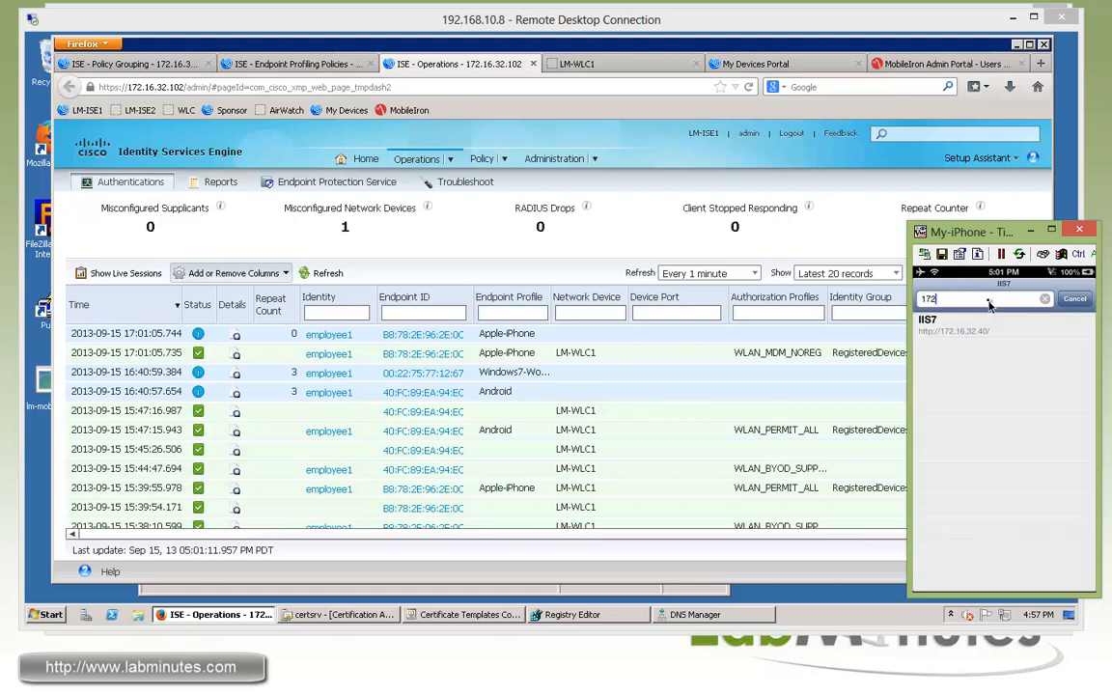
type("16")
type("32.40")
key("Return")
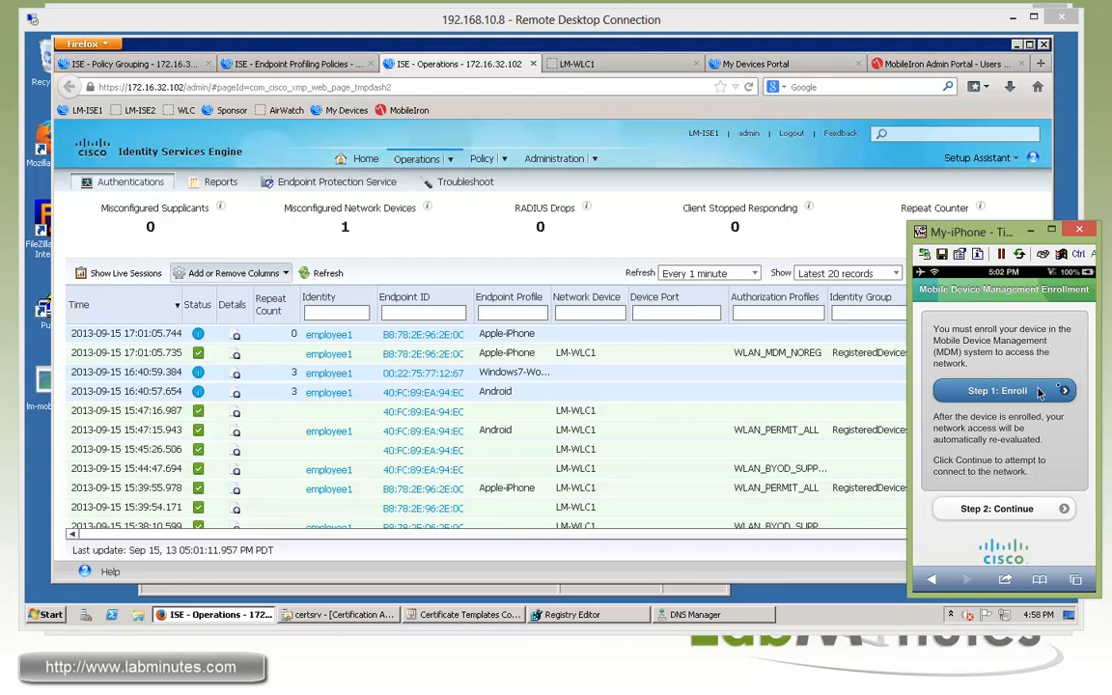
Start Step 1: Enroll and install the MobileIron Mobile@Work Client from the App Store
left_click(1075, 580)
left_click(1039, 403)
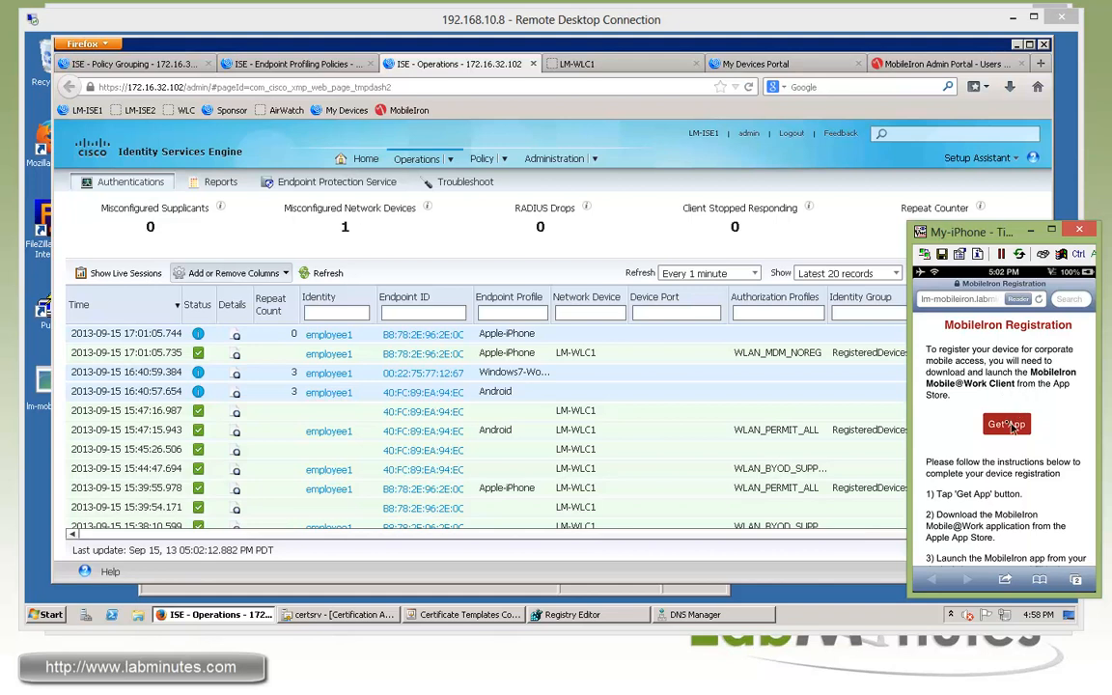
left_click(1017, 428)
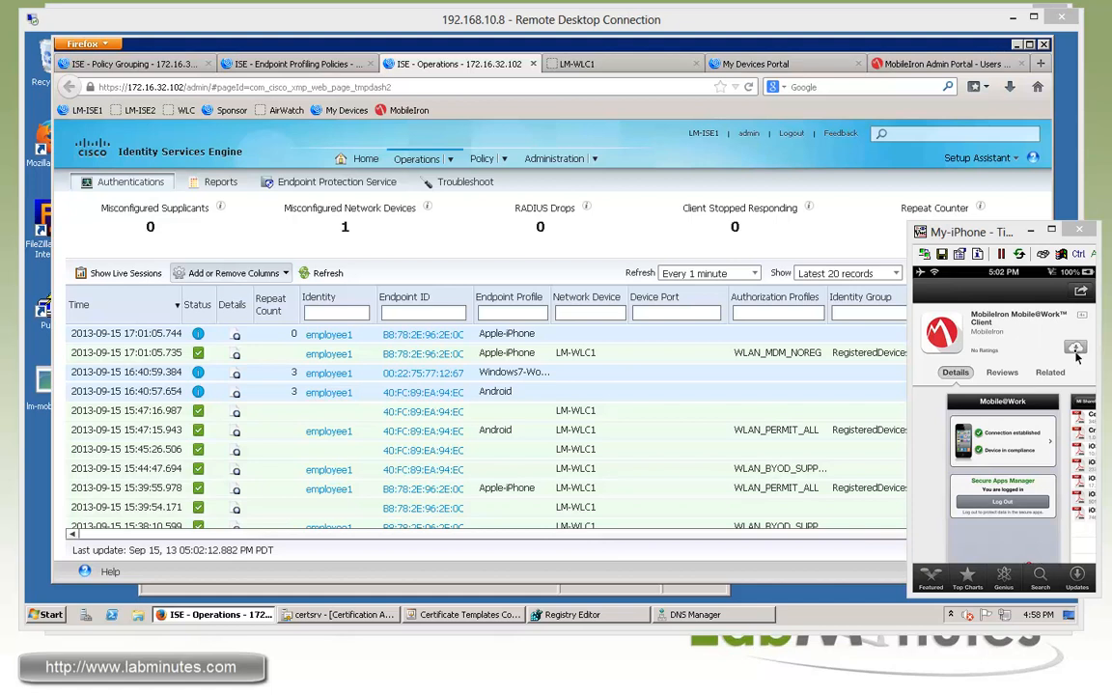
left_click(1077, 350)
Register Mobile@Work with the user name, server and password, accepting the unverified certificate
left_click(1071, 346)
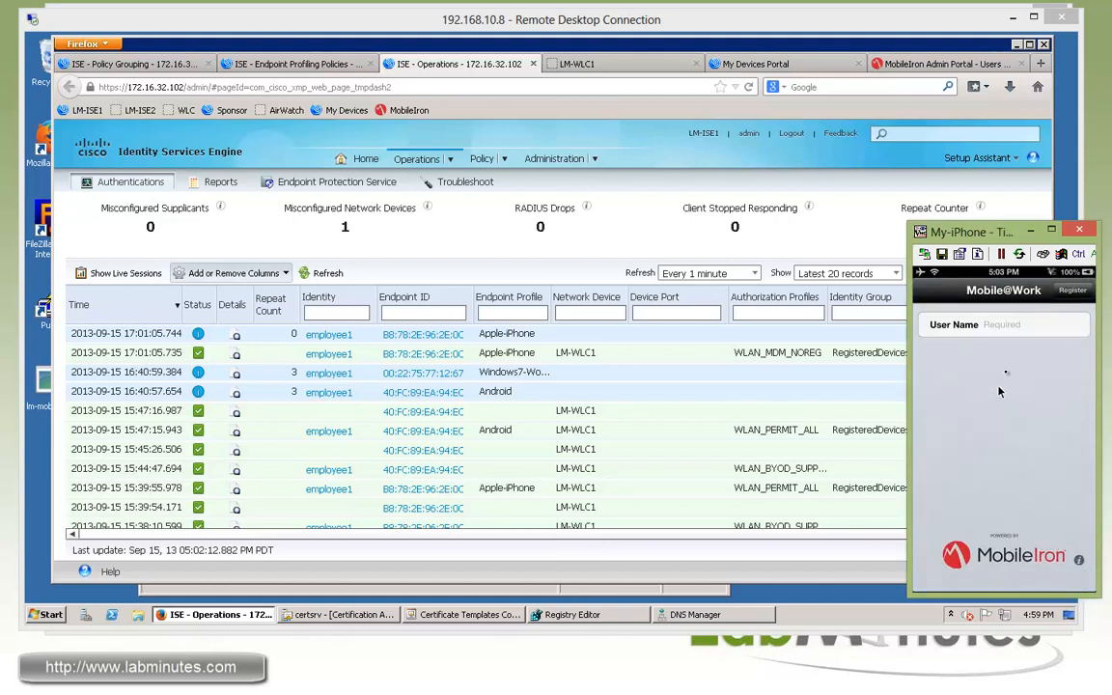
left_click(1004, 325)
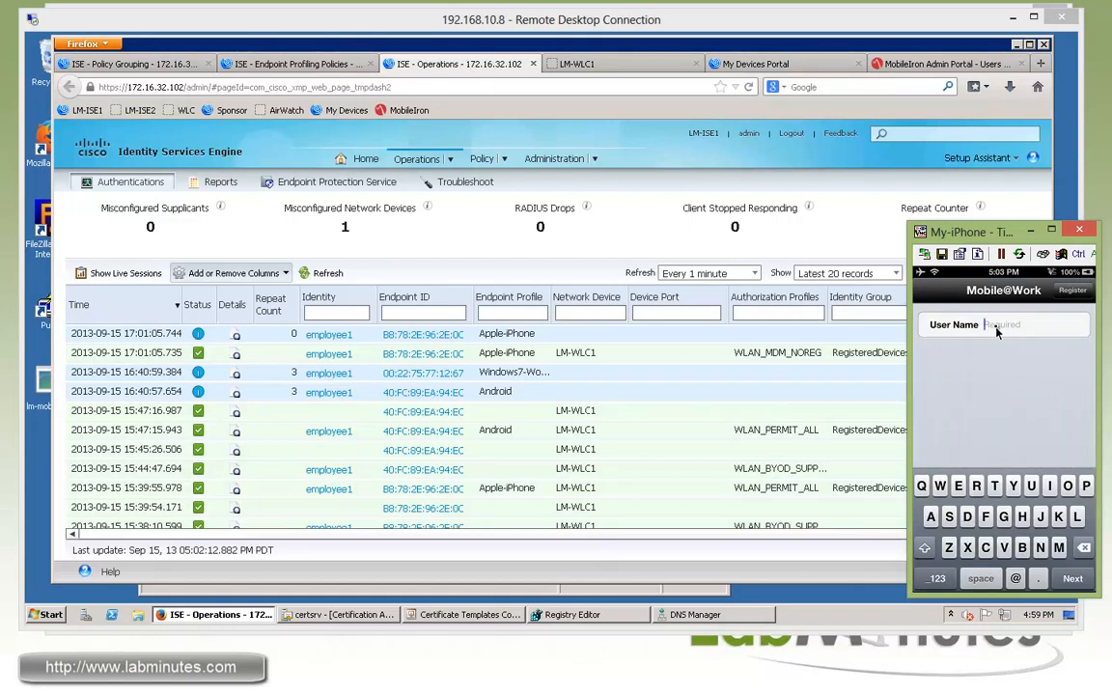
type("empl")
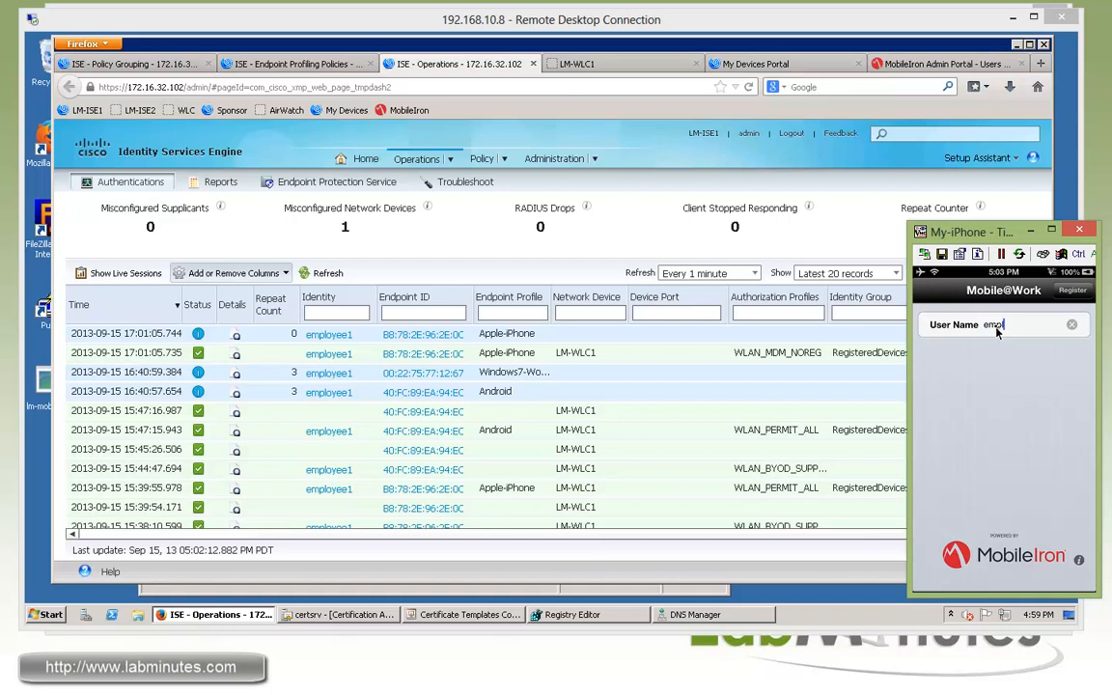
type("oyee1")
key("Return")
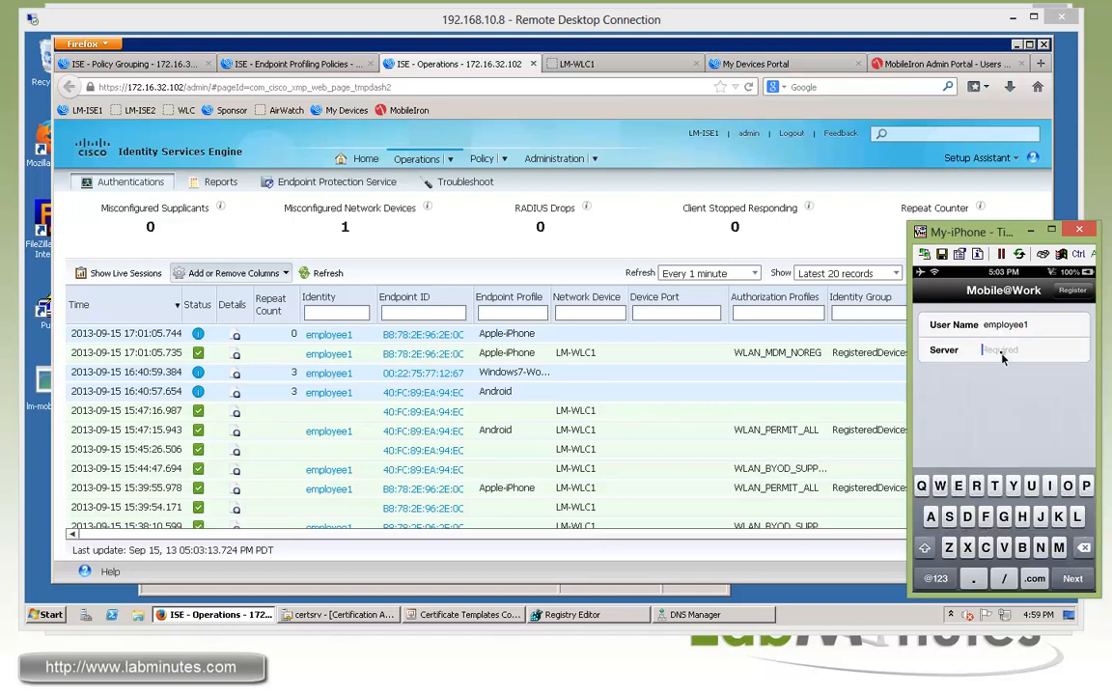
type("lm-m")
type("ron.labminutes.com")
key("Return")
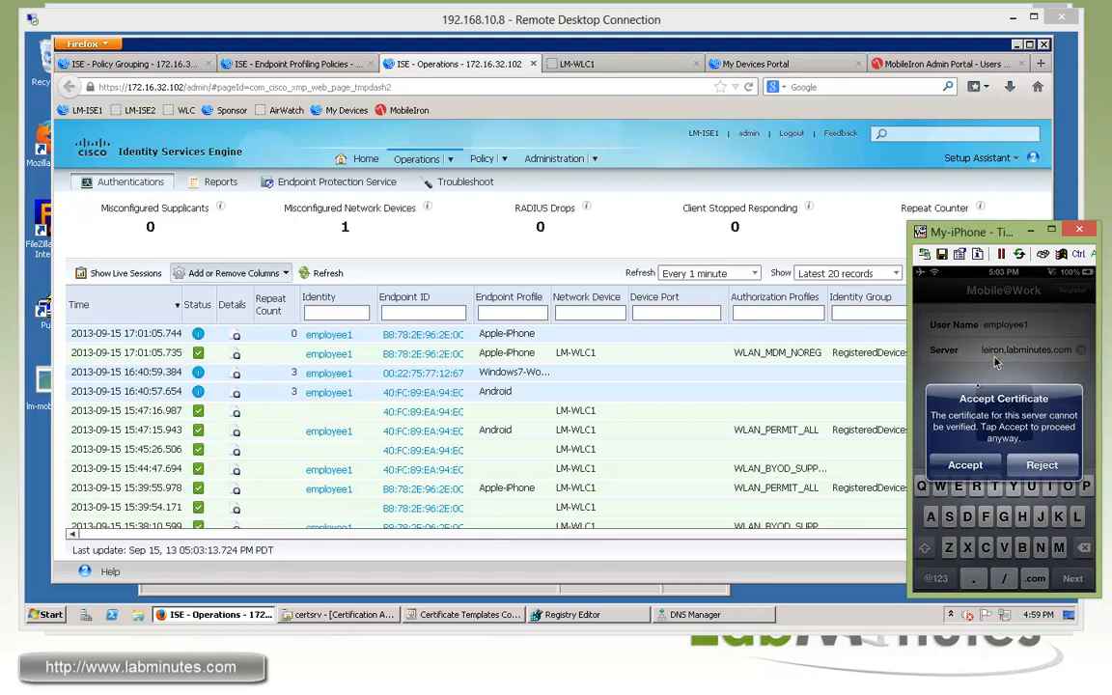
left_click(965, 465)
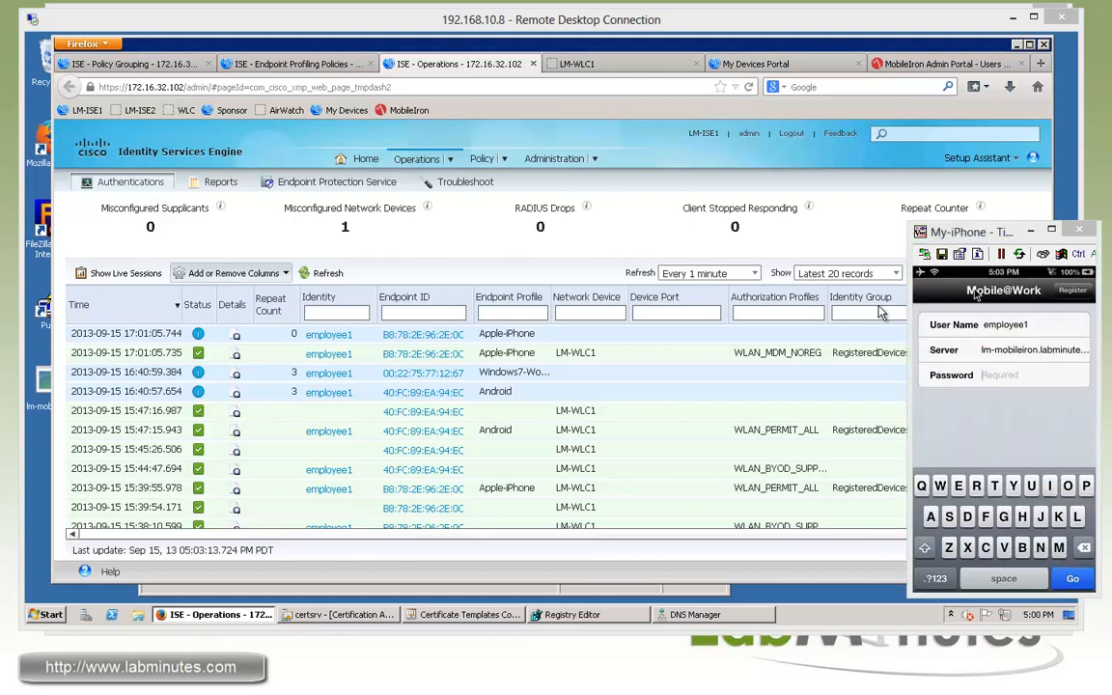
left_click(995, 374)
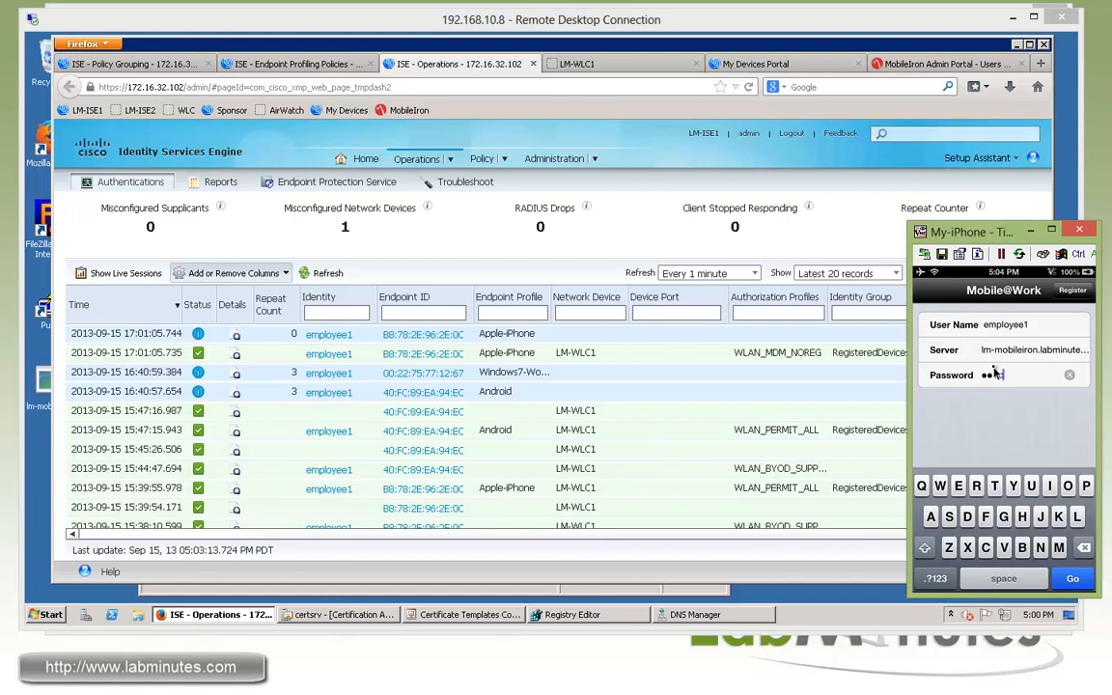
key("Return")
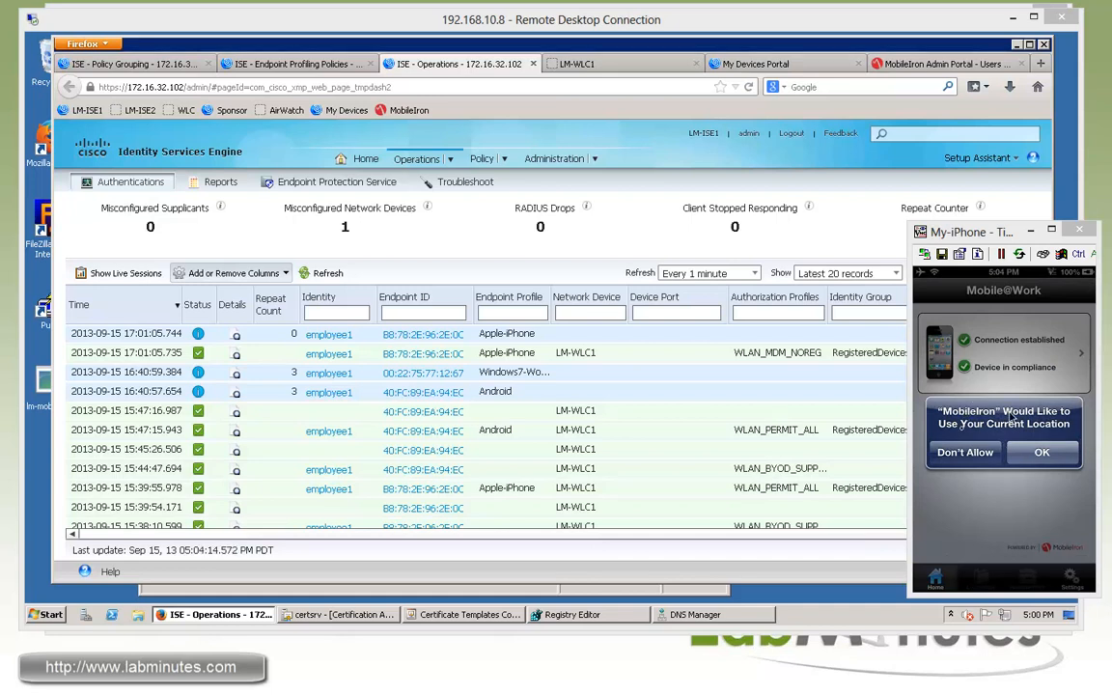
Allow location, acknowledge the configuration update and install the unverified Lab Minutes profile
left_click(1042, 452)
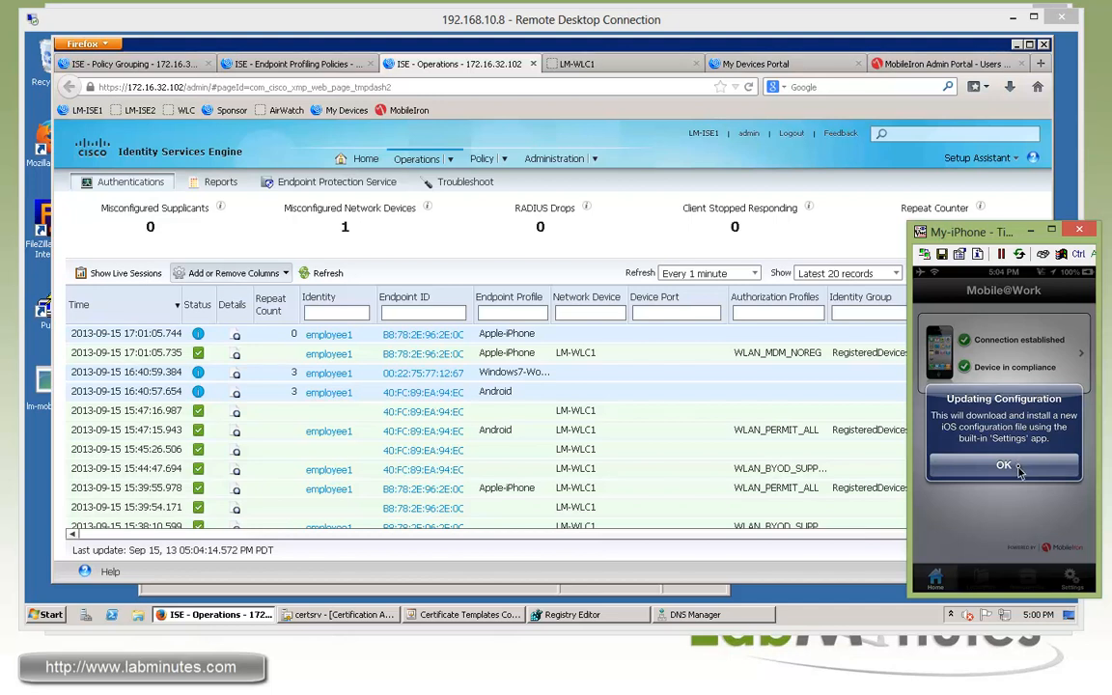
left_click(1018, 469)
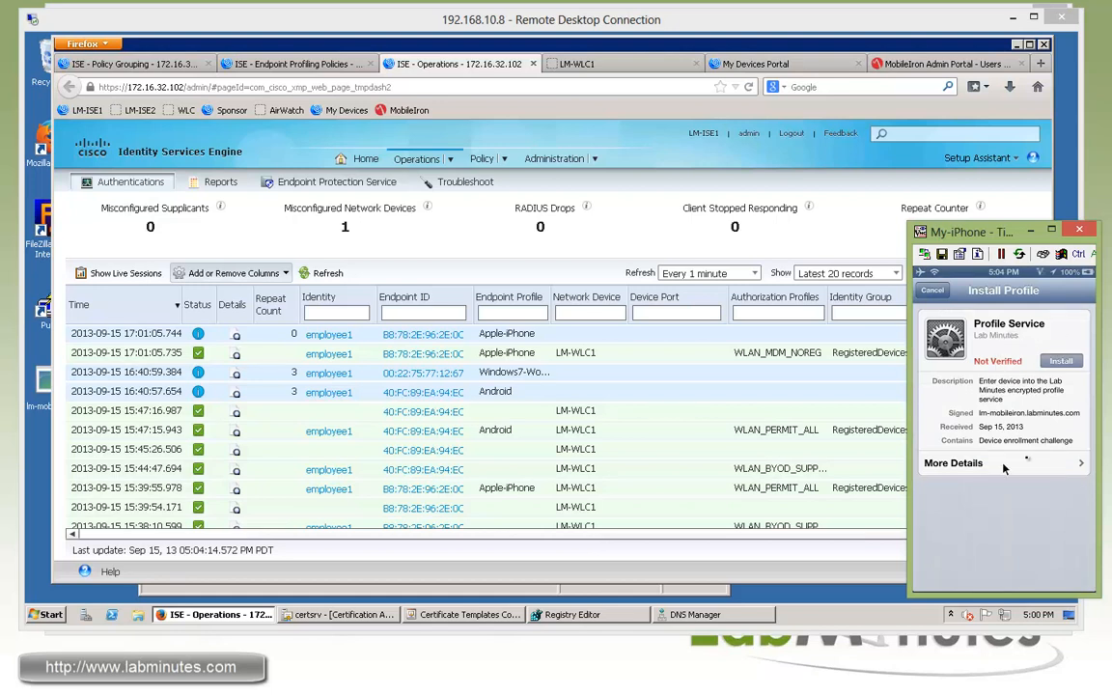
left_click(1061, 361)
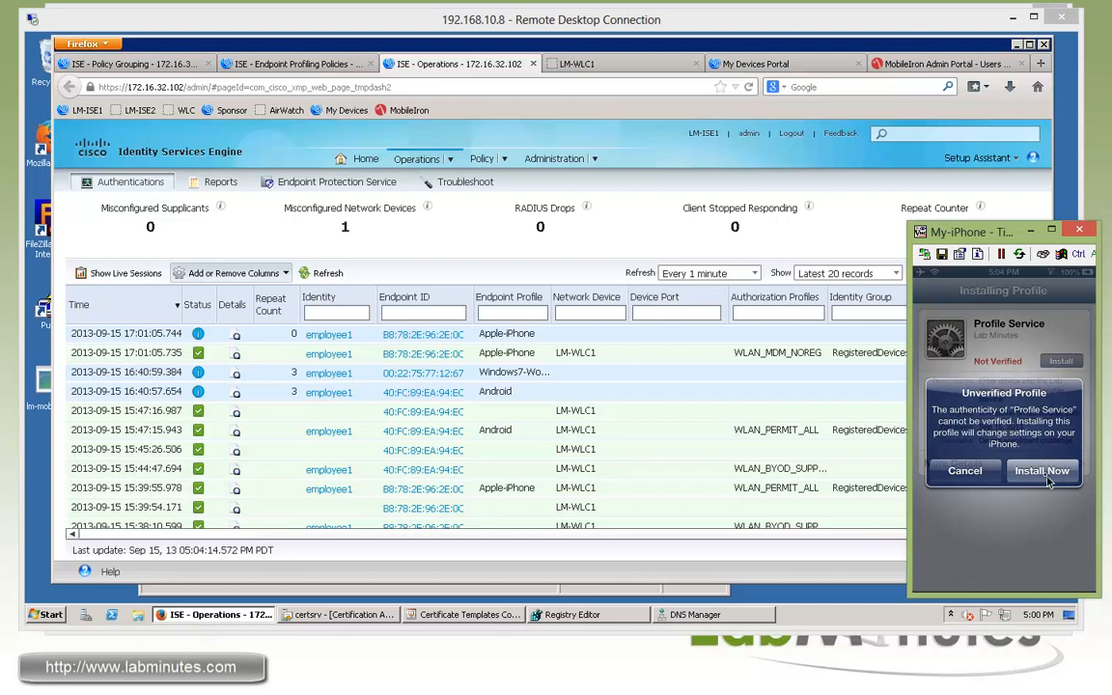
left_click(1042, 470)
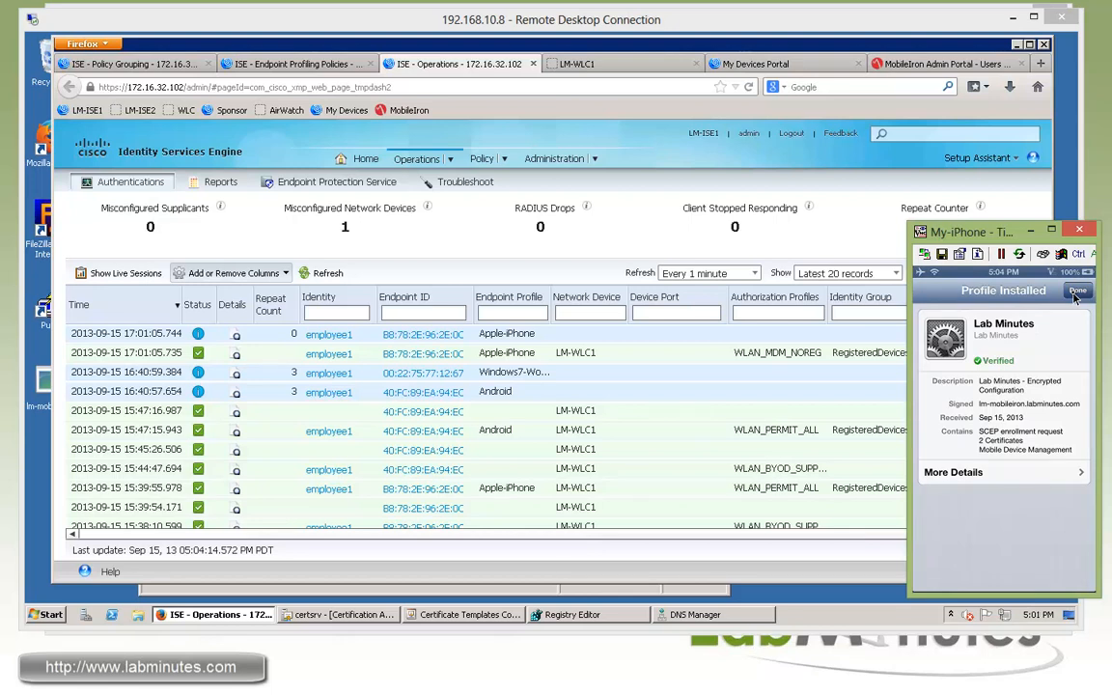
Finish the profile install, postpone the passcode and inspect the LM-SECURITY profile details in Settings
left_click(1077, 294)
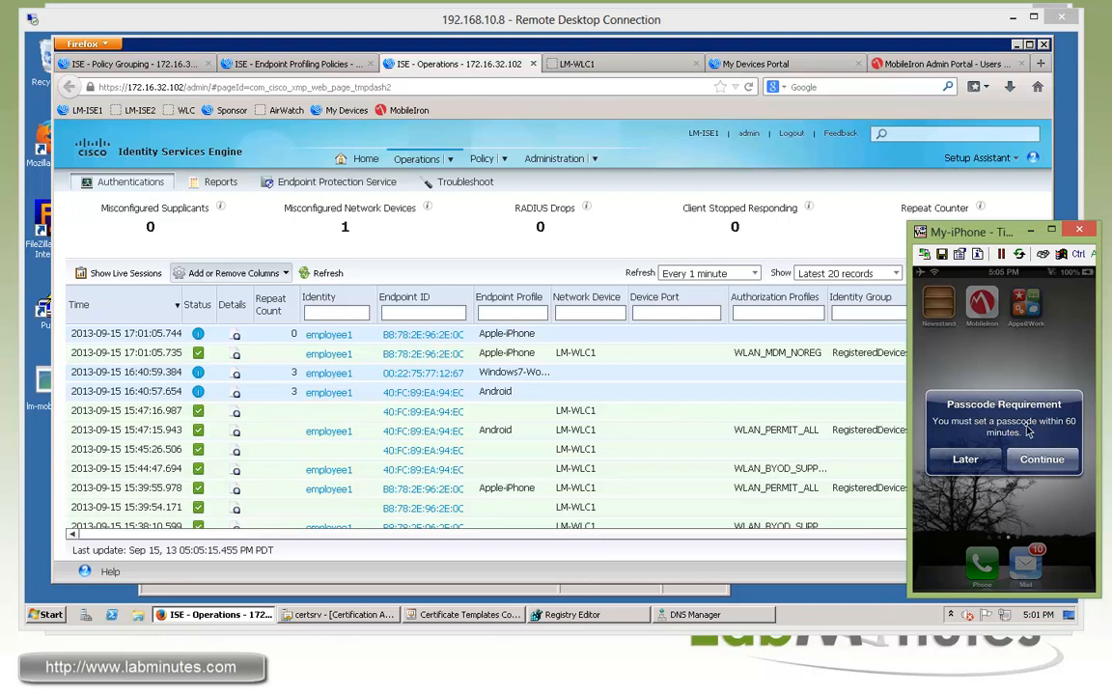
left_click(965, 459)
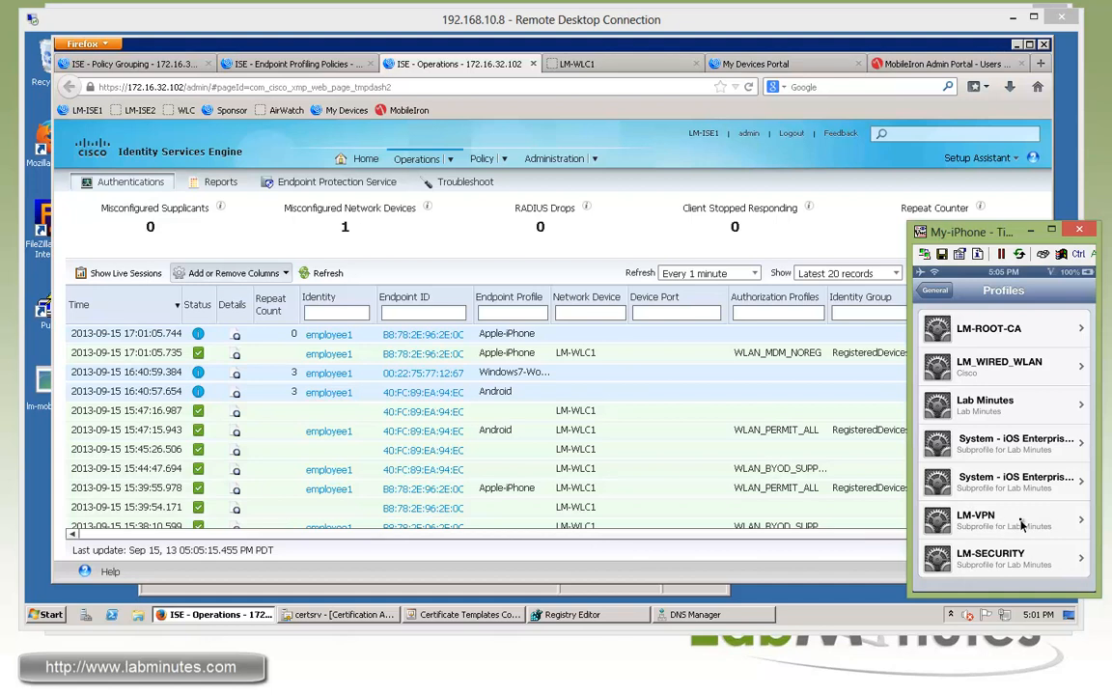
left_click(1013, 558)
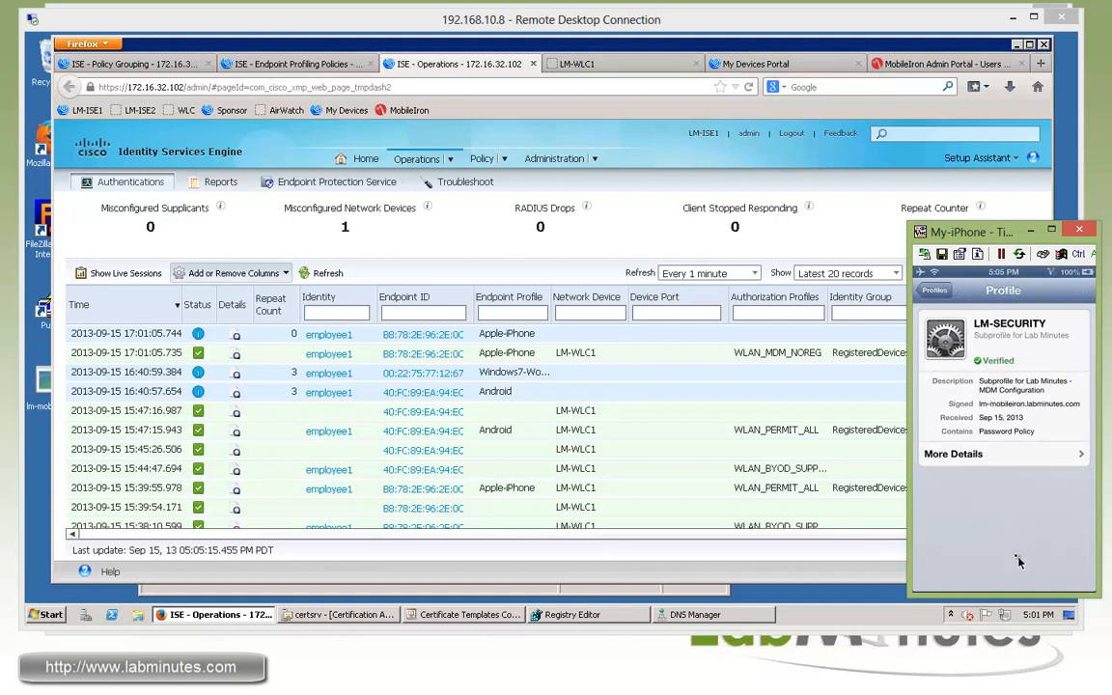
left_click(1004, 454)
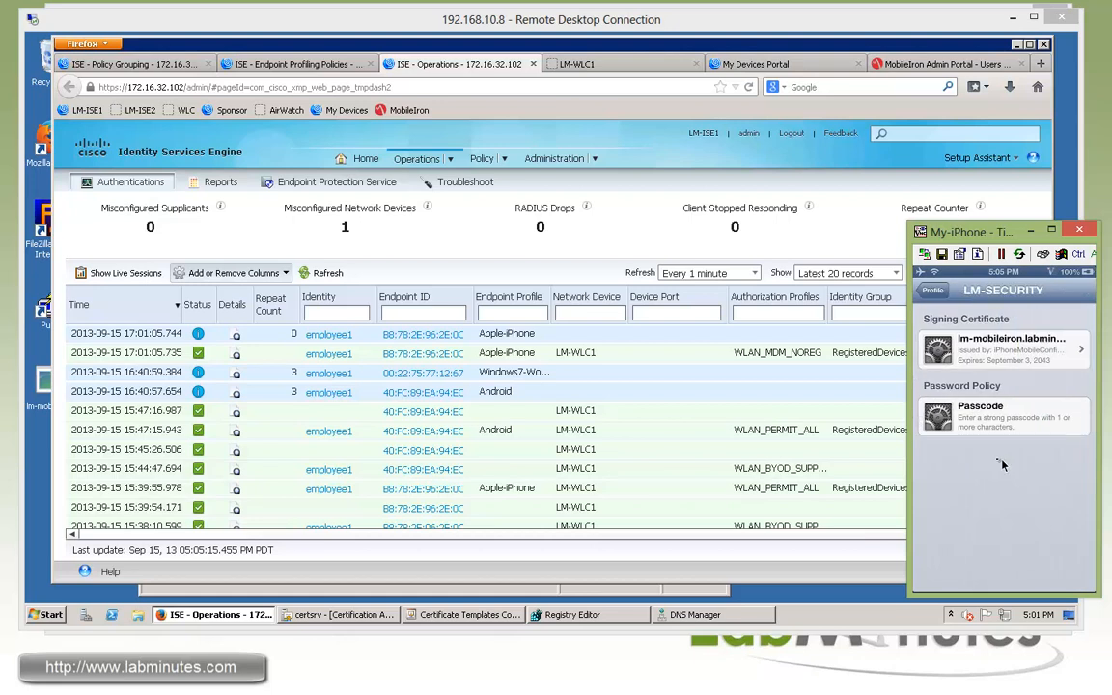
left_click(932, 290)
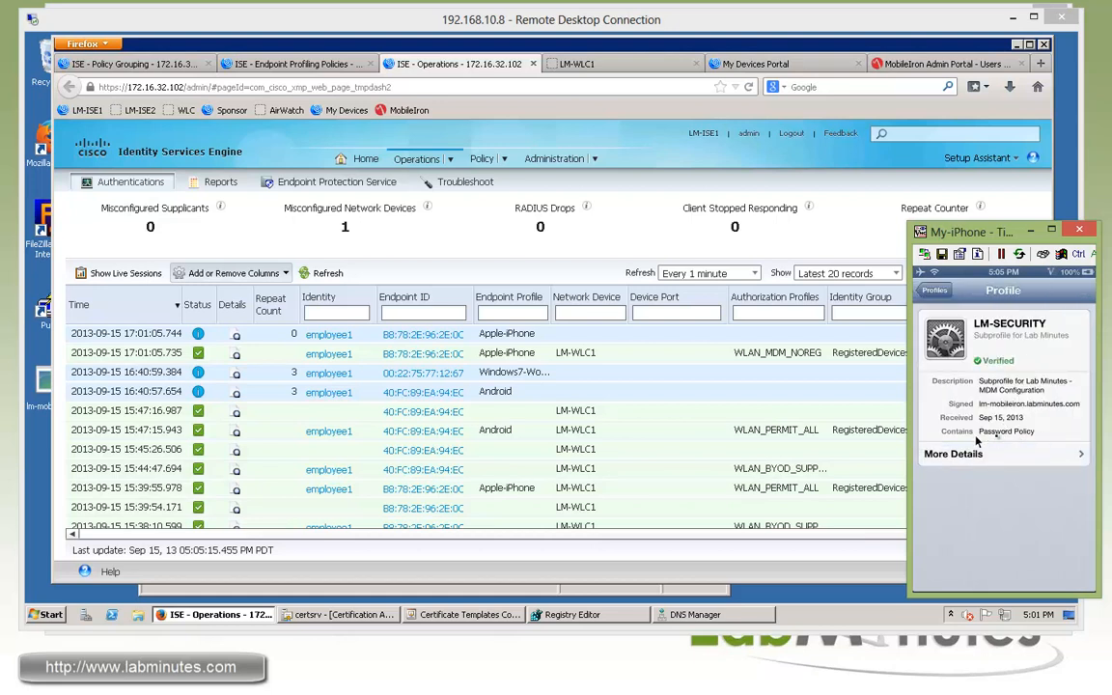
left_click(933, 291)
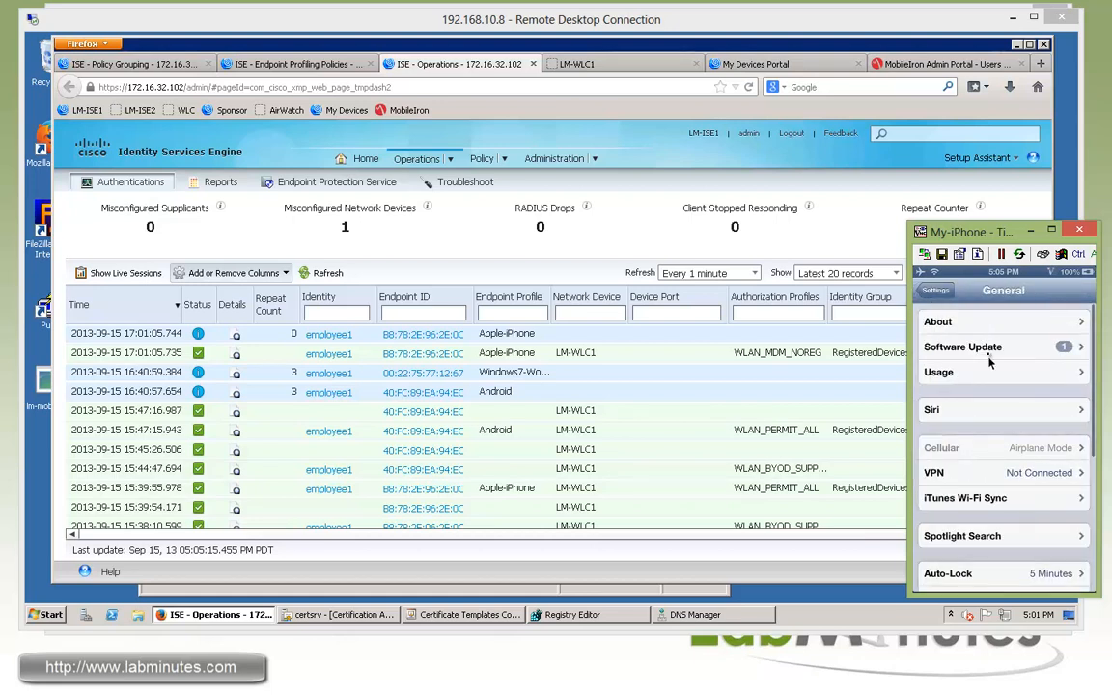
Return home and launch the Apps@Work catalog listing Cisco AnyConnect
key("Home")
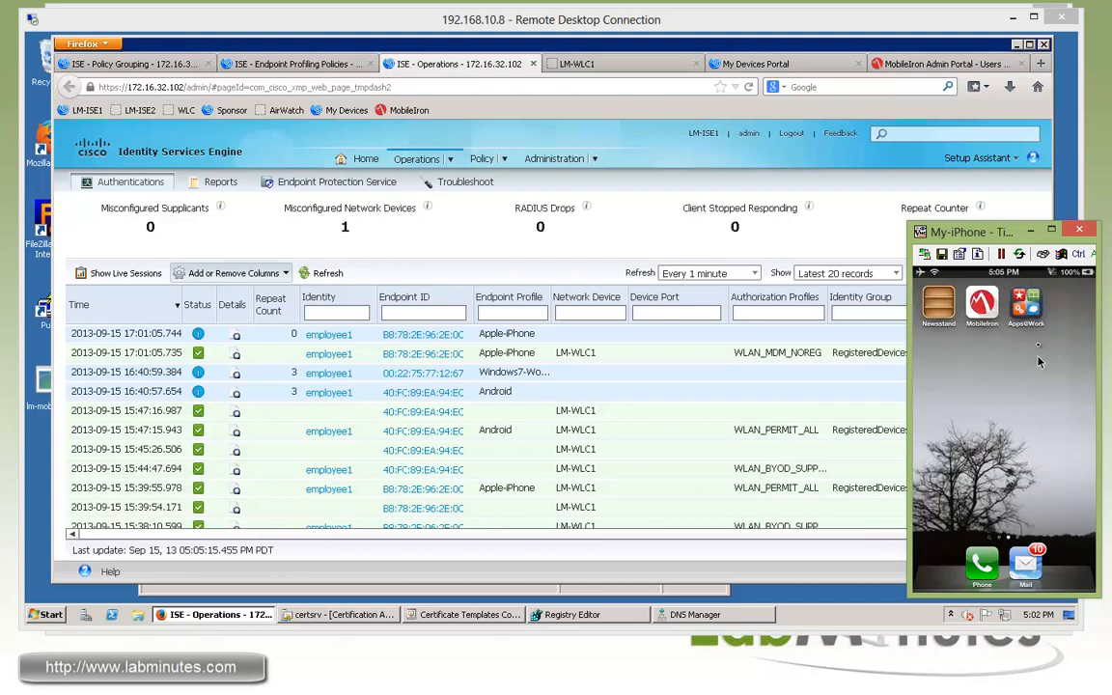
left_click(1035, 307)
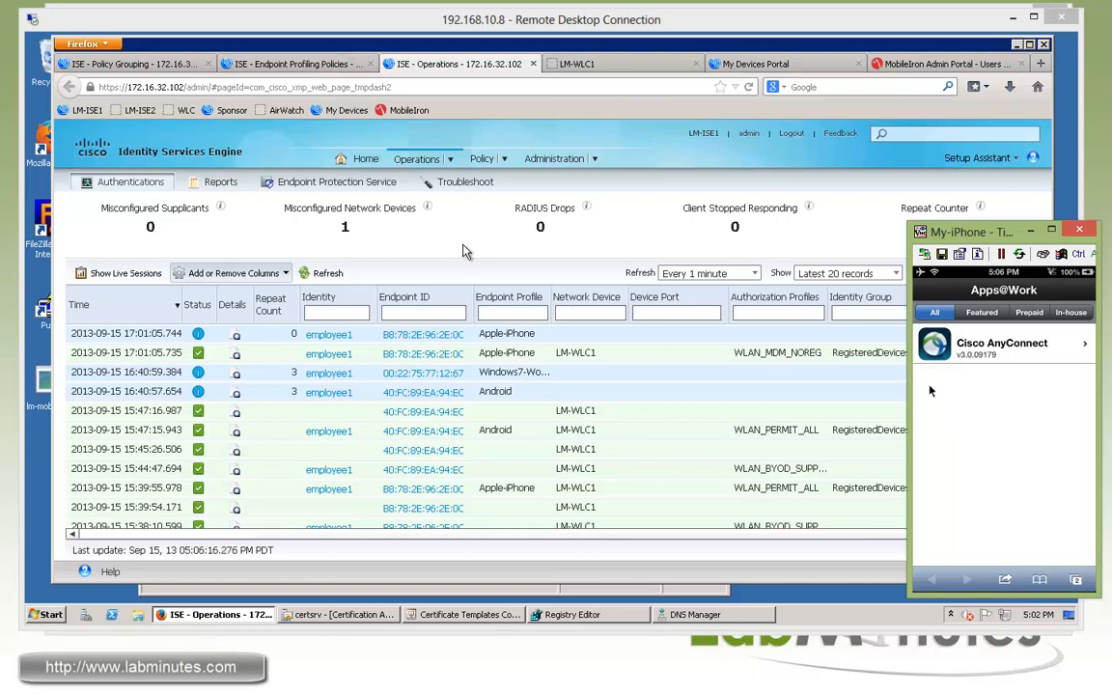
Continue past MDM enrollment with Step 2 on the iPhone and refresh the log to show the WLAN_MDM_NONCOMPLIANT session
left_click(328, 273)
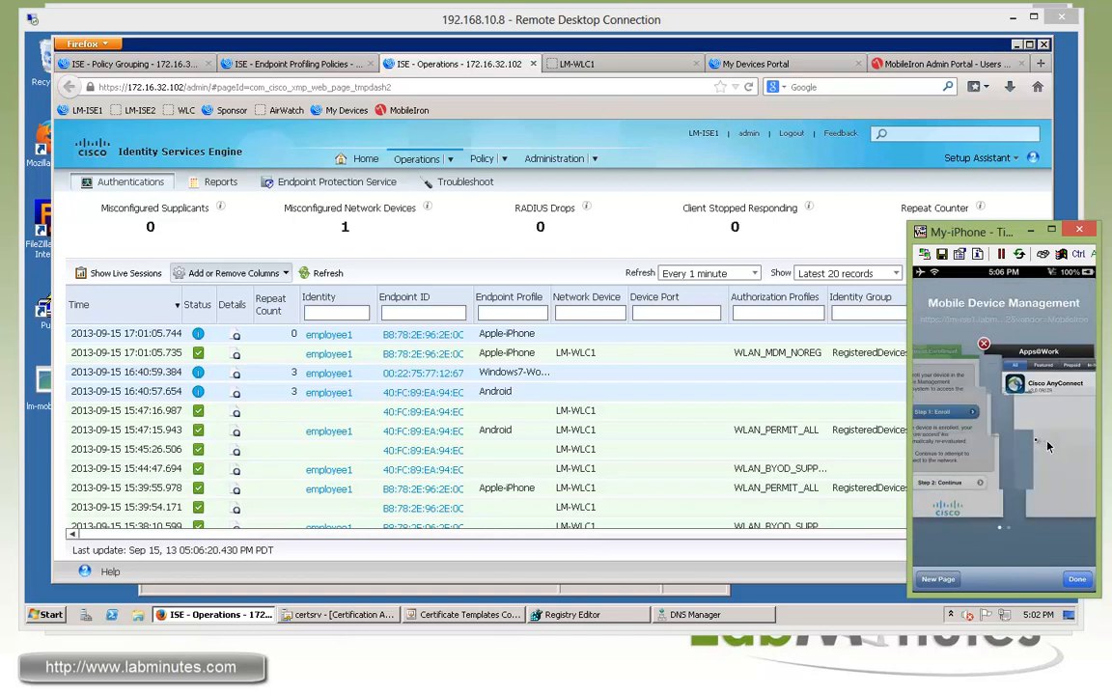
left_click(1011, 466)
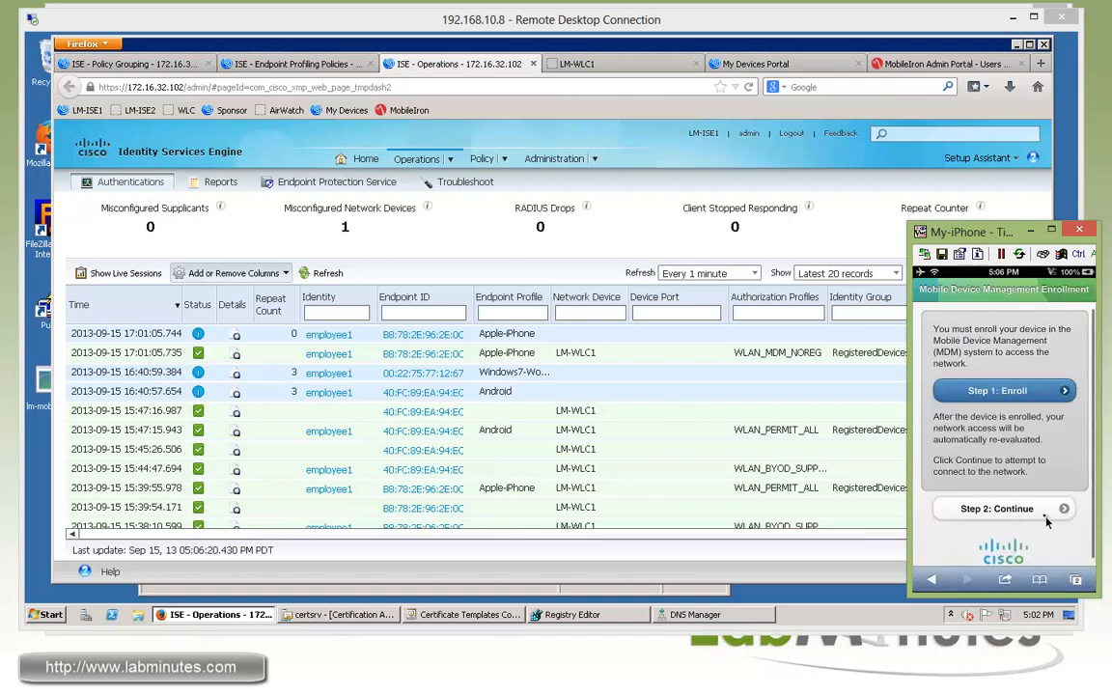
left_click(1048, 512)
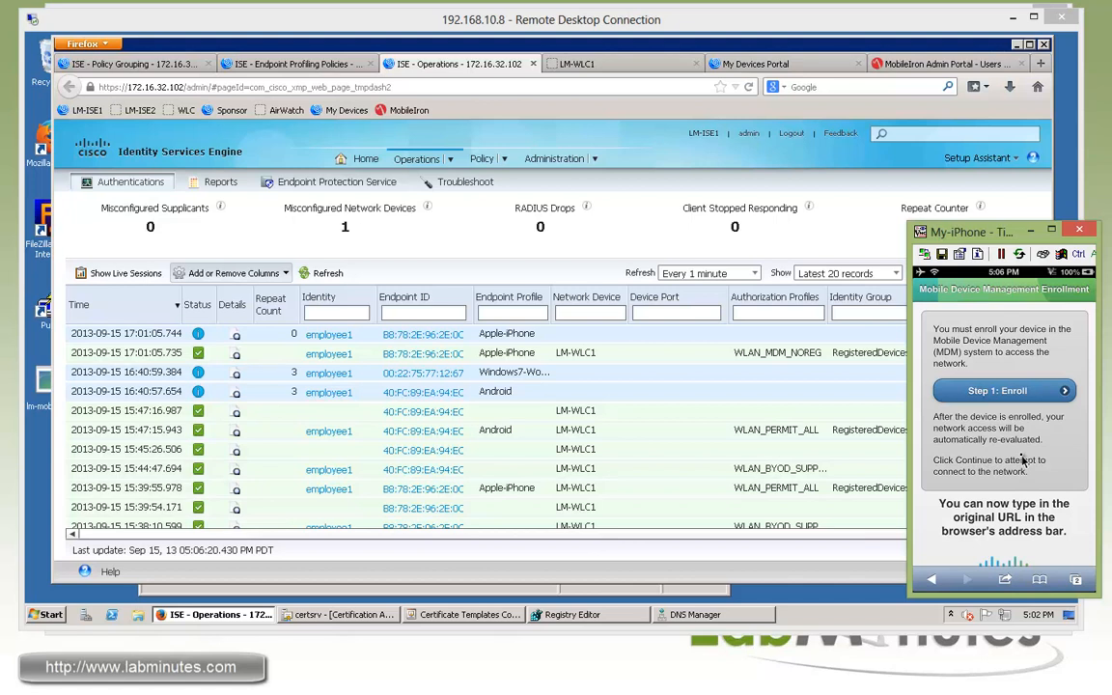
left_click(289, 256)
left_click(326, 272)
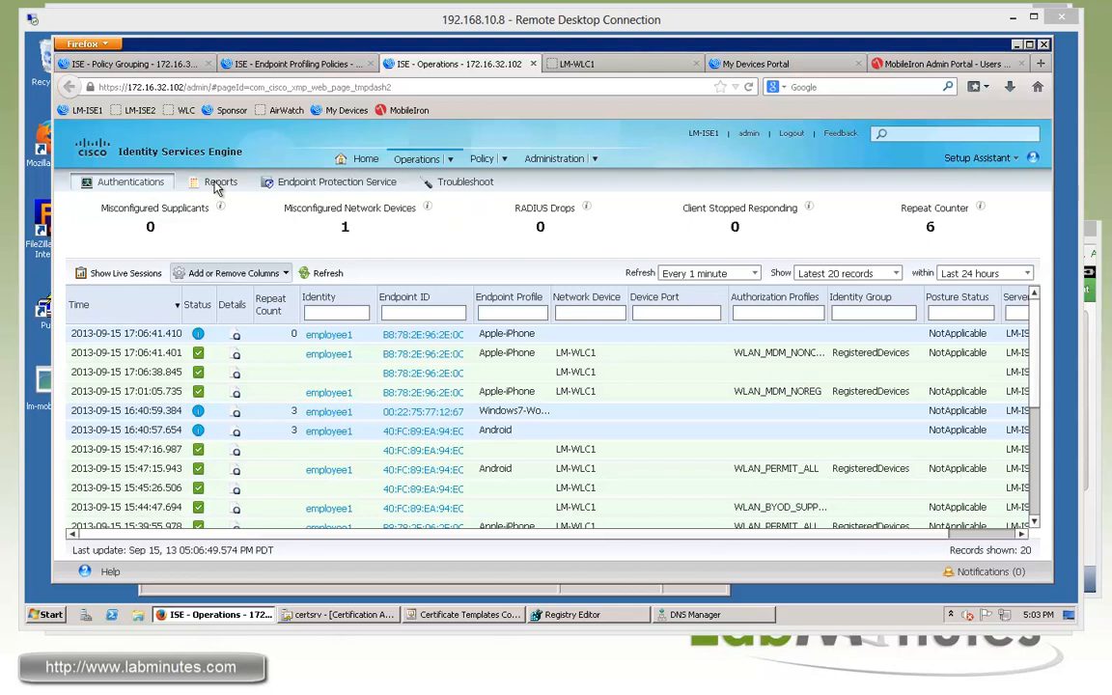
Run today's Mobile Device Management report in a new Reports tab under Endpoints and Users
mouse_move(422, 158)
right_click(427, 197)
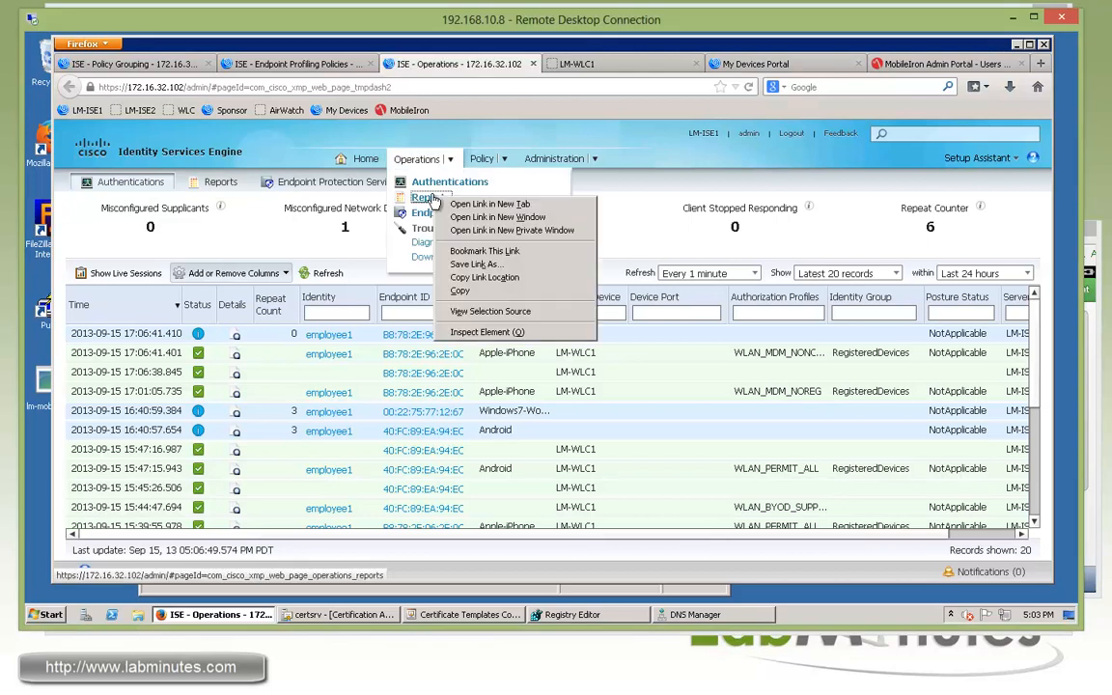
left_click(489, 204)
left_click(536, 64)
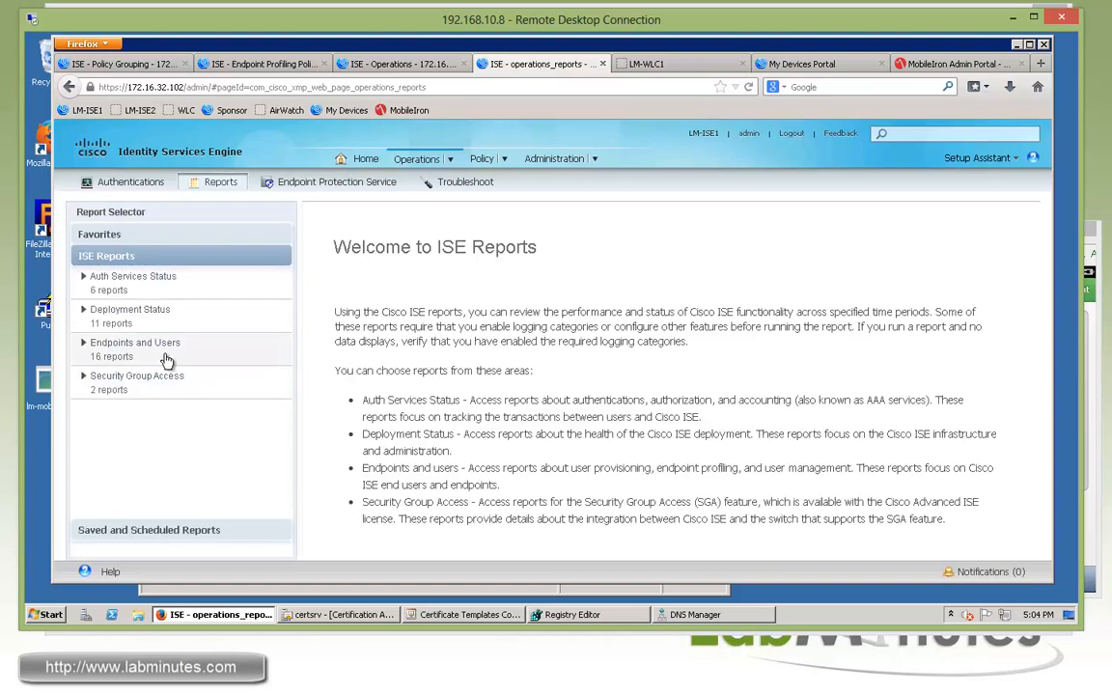
left_click(167, 360)
left_click_drag(289, 348, 299, 391)
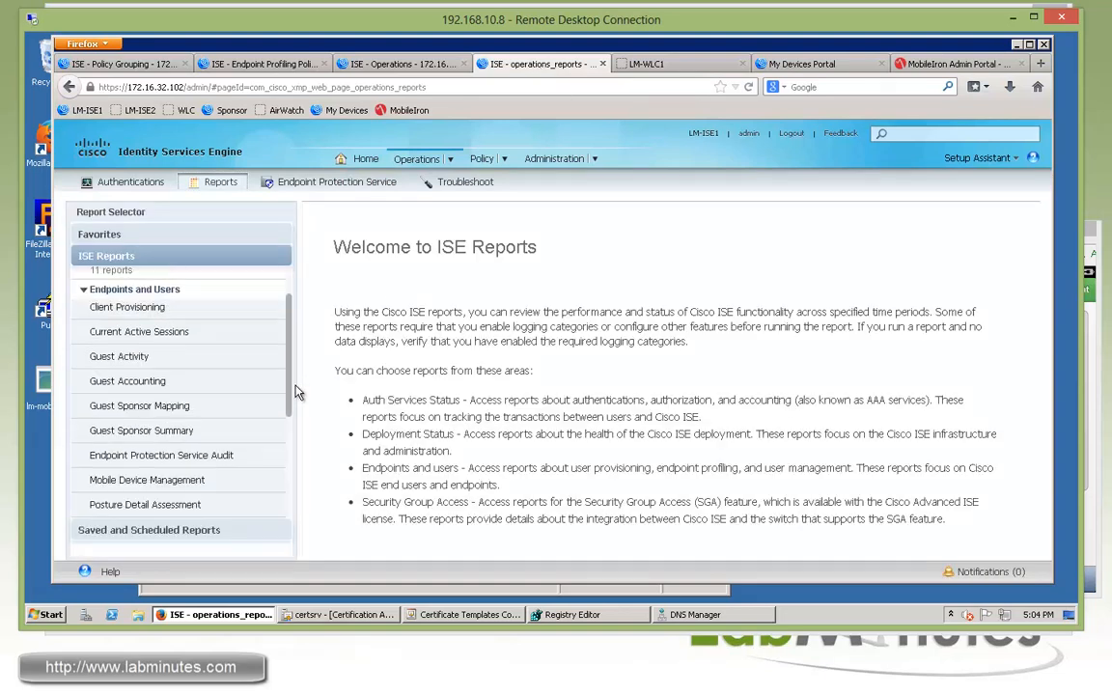
scroll(193, 387, "down", 2)
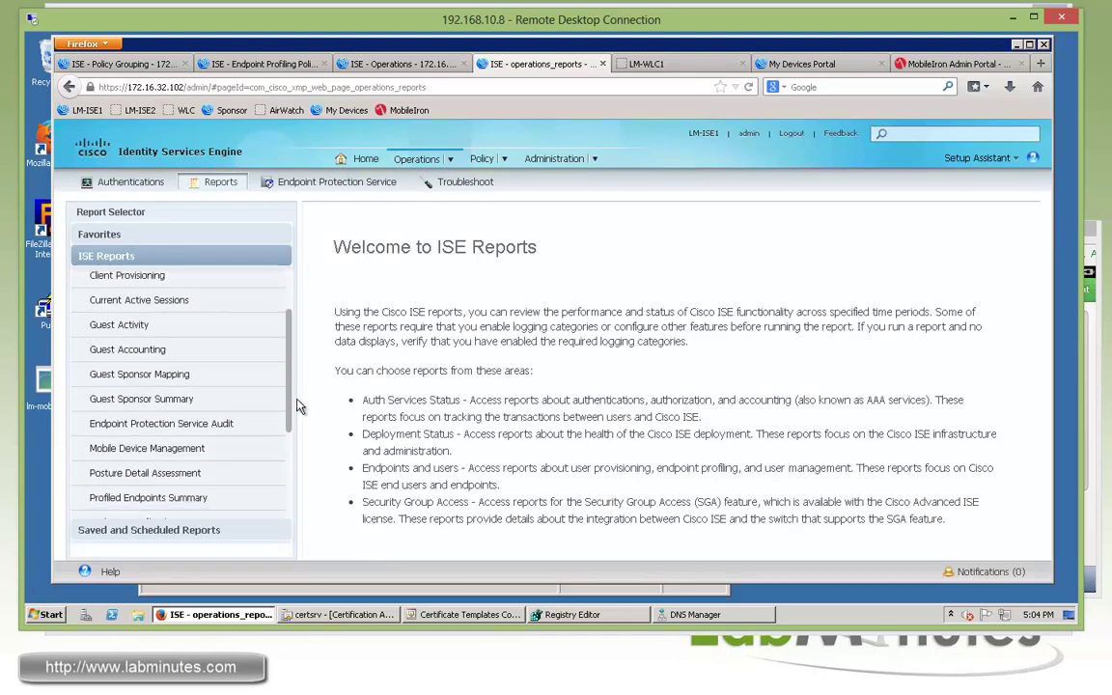
left_click(171, 442)
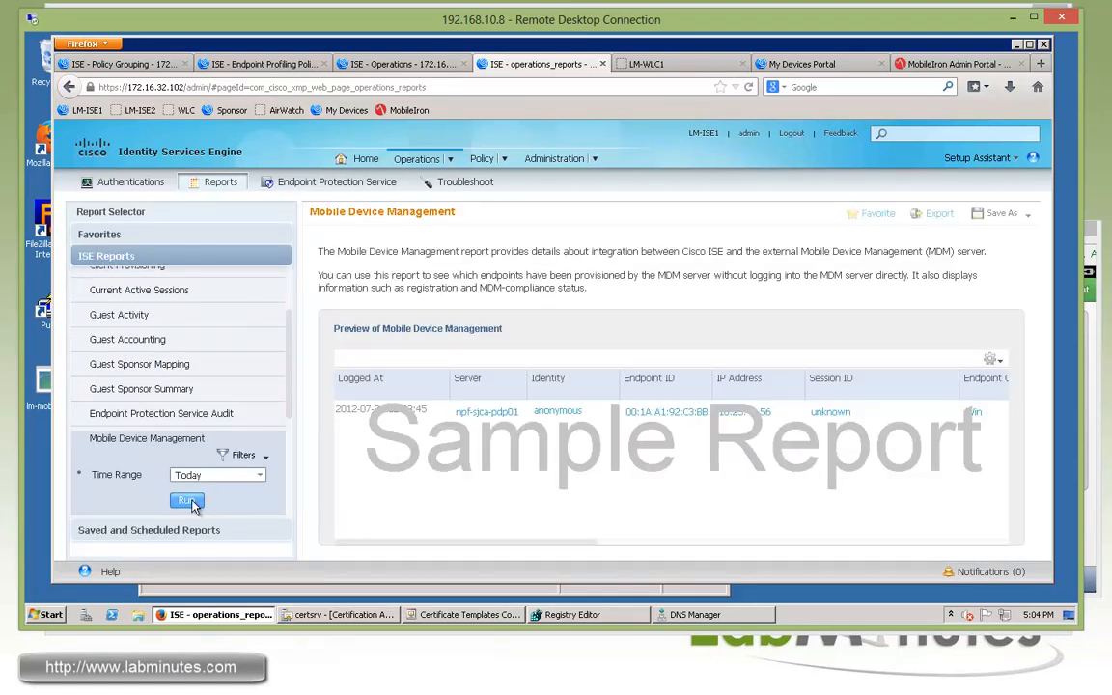
left_click(187, 501)
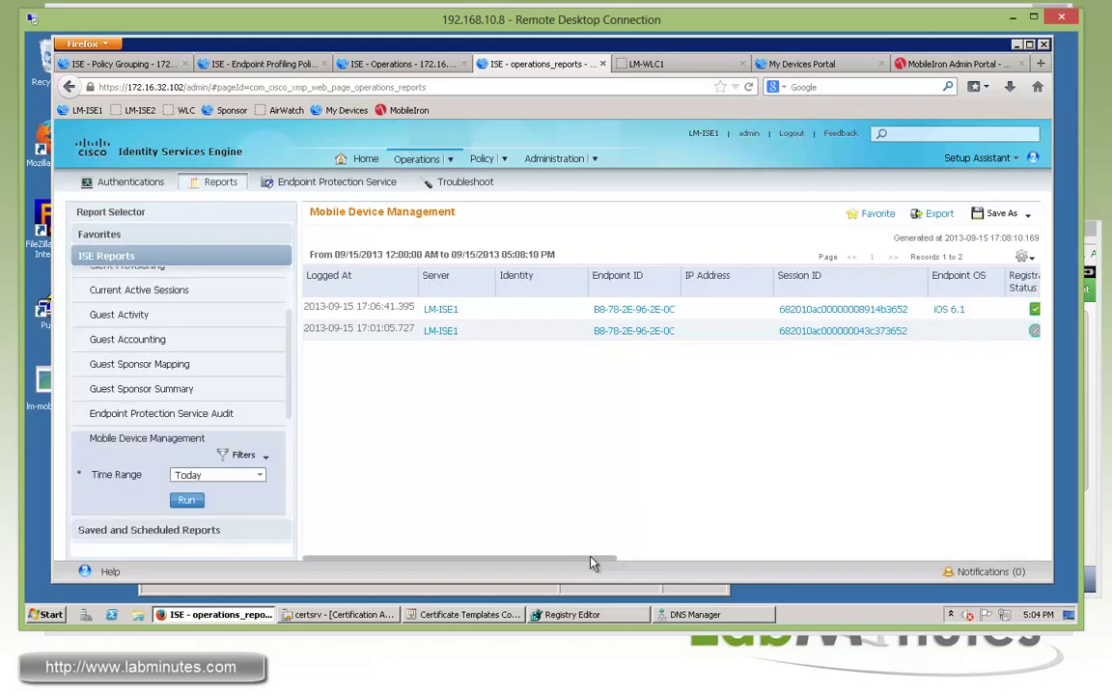
left_click_drag(595, 560, 763, 561)
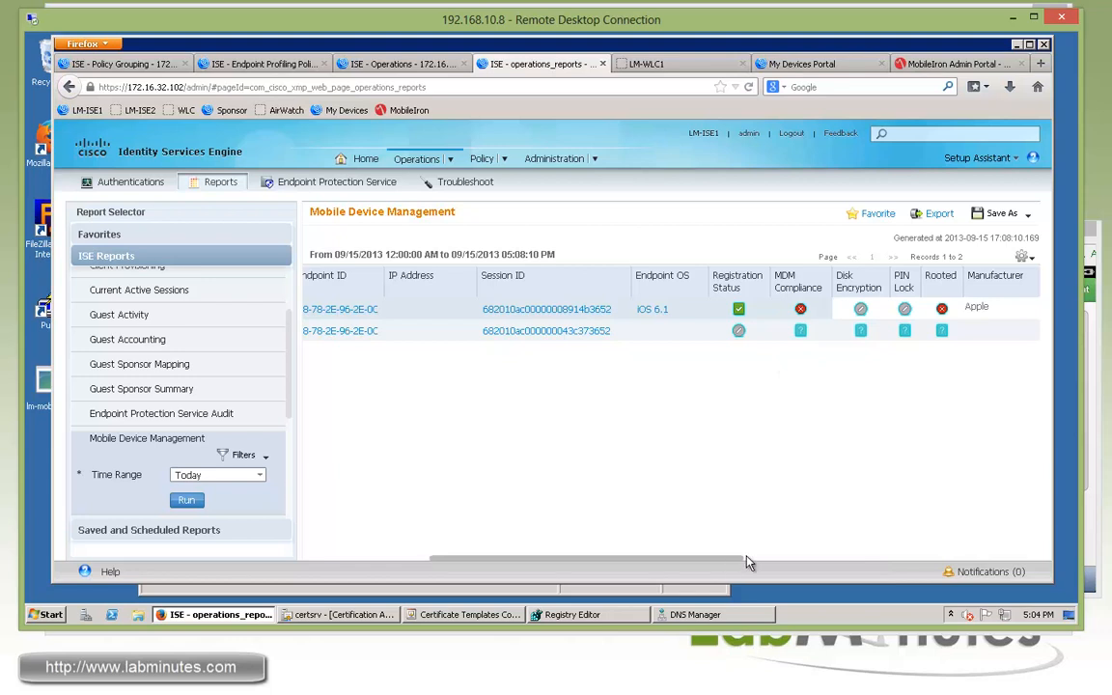
left_click_drag(751, 563, 802, 563)
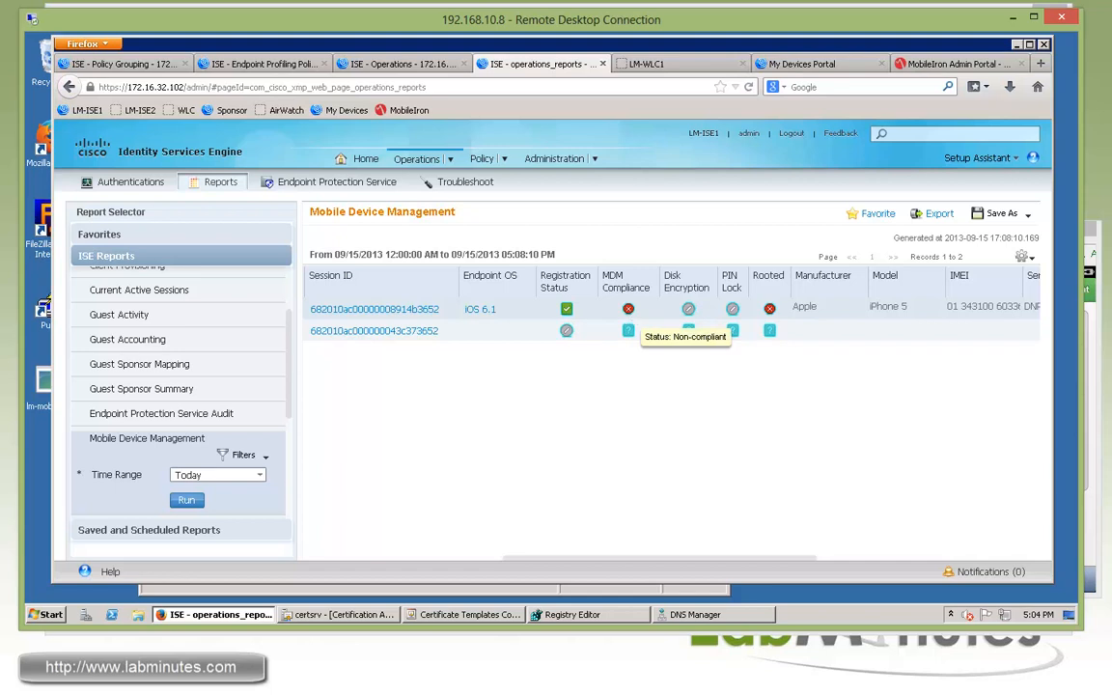
left_click_drag(660, 558, 849, 560)
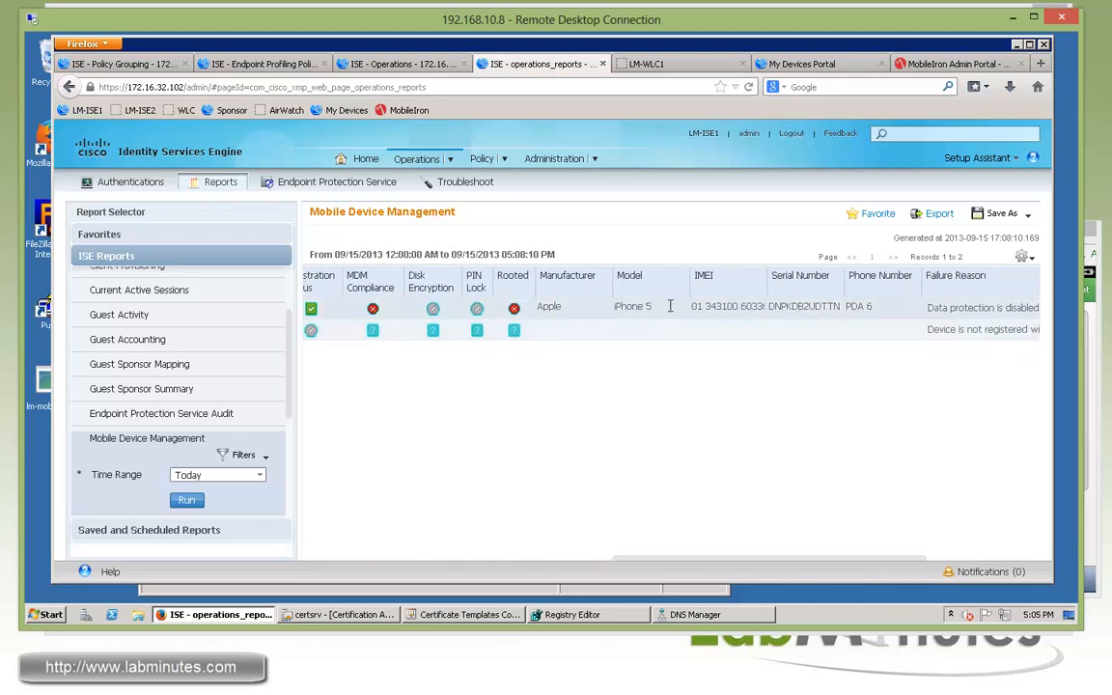
left_click_drag(921, 564, 956, 560)
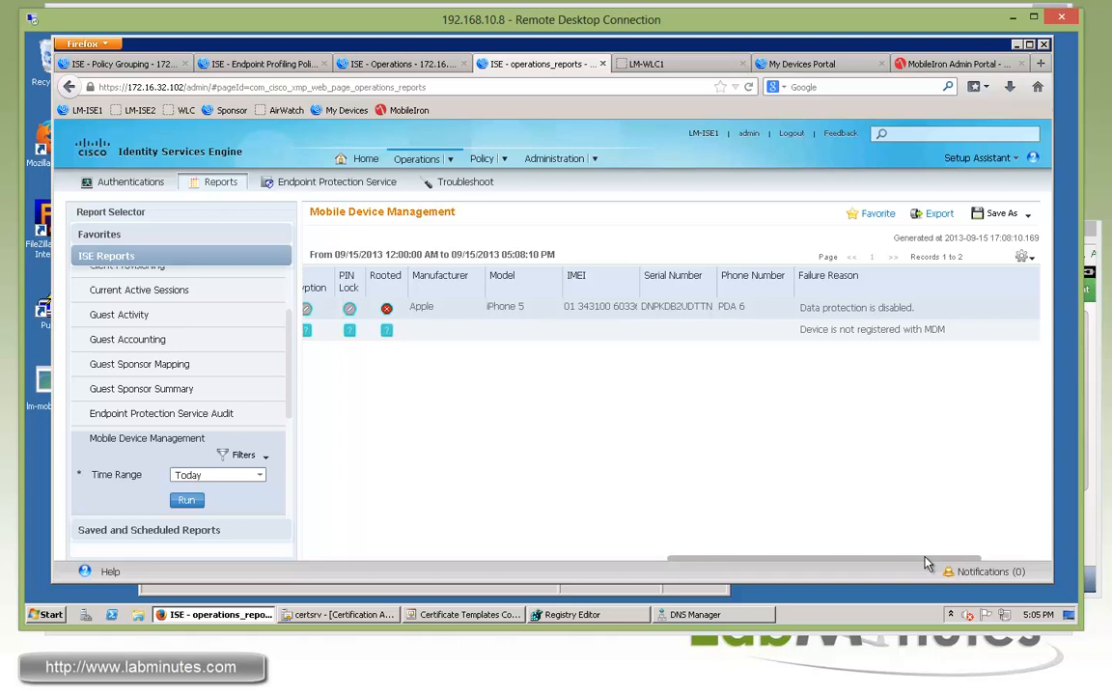
left_click_drag(927, 563, 610, 560)
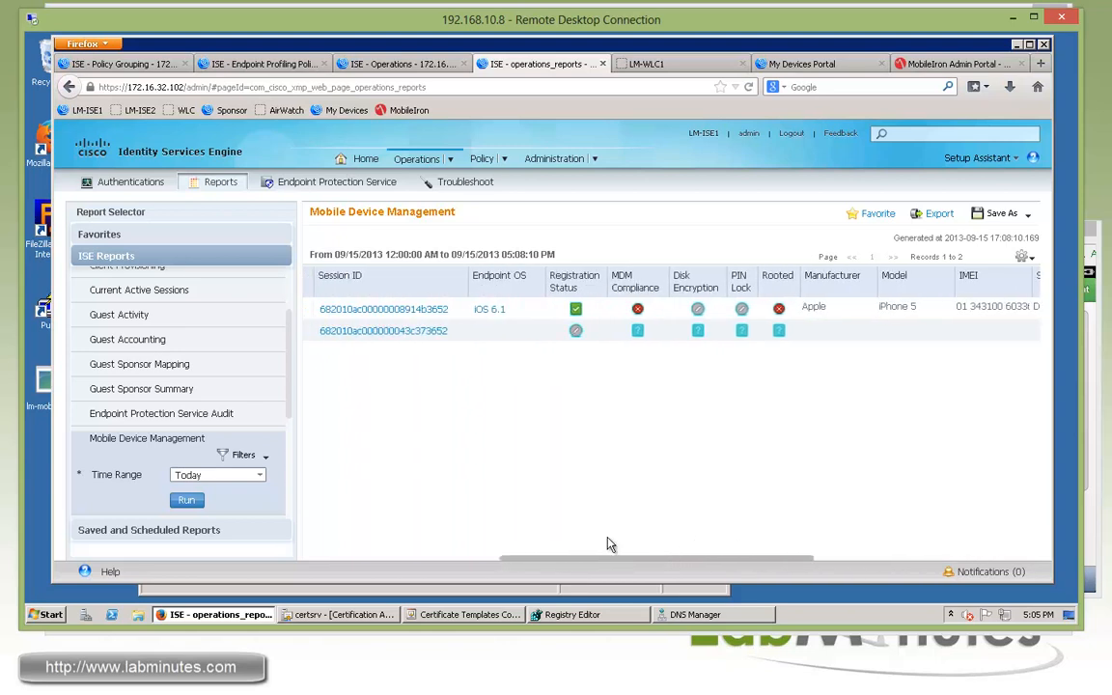
In MobileIron Admin Portal, view Users & Devices > Devices and select Employee1's iPhone 5
left_click(941, 63)
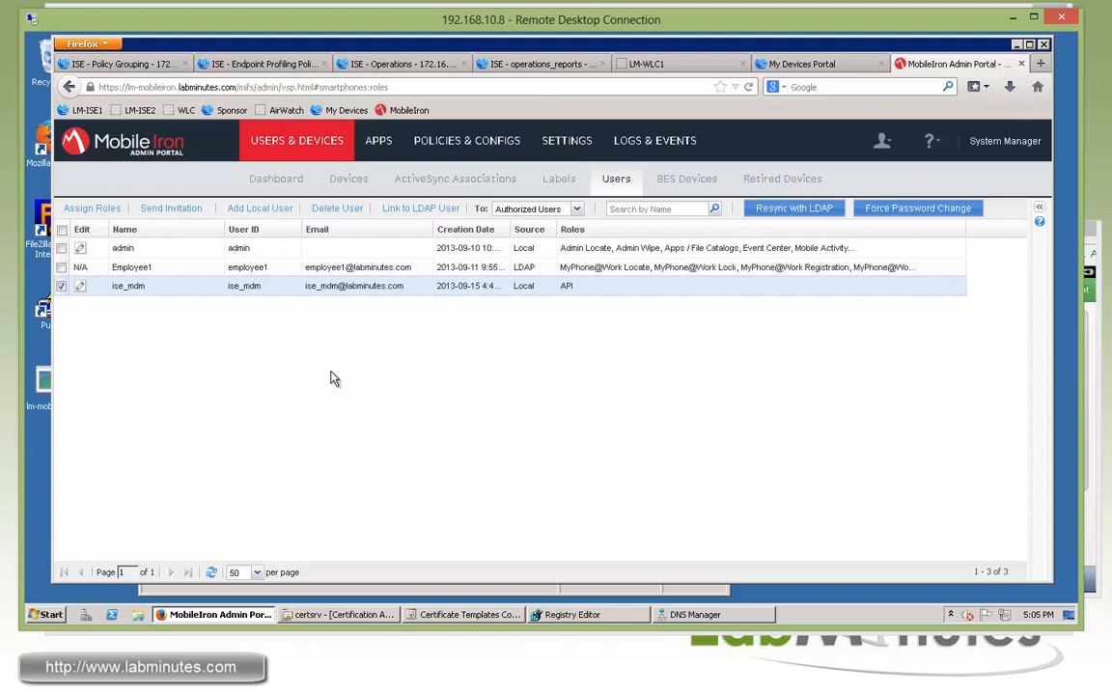
left_click(348, 179)
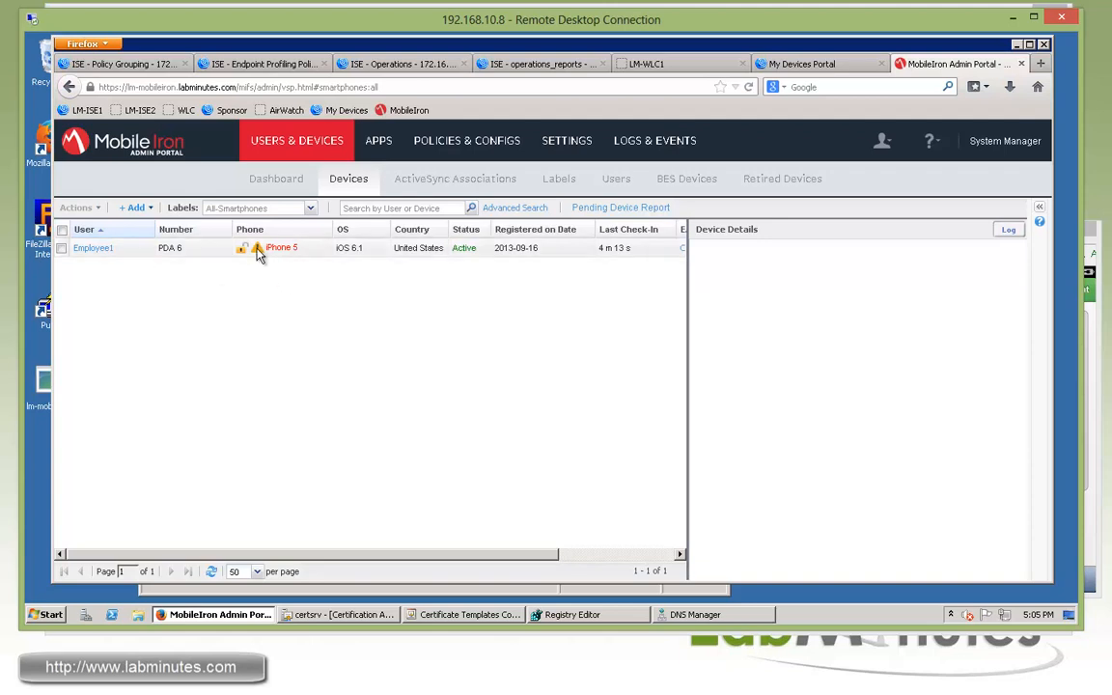
mouse_move(256, 249)
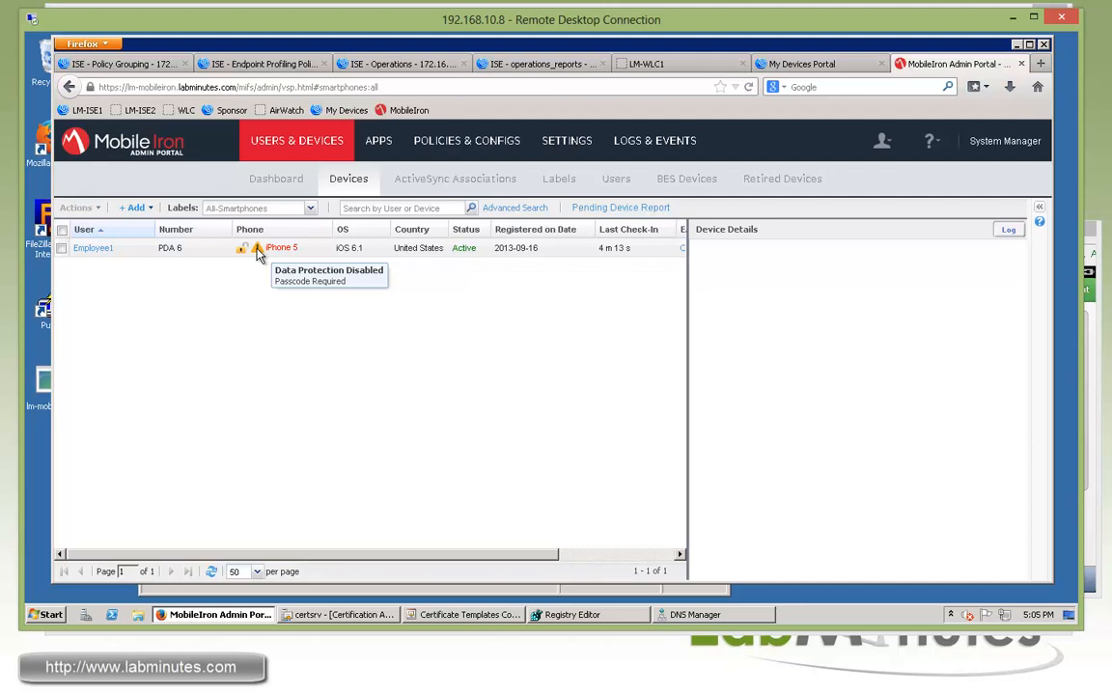
left_click(62, 248)
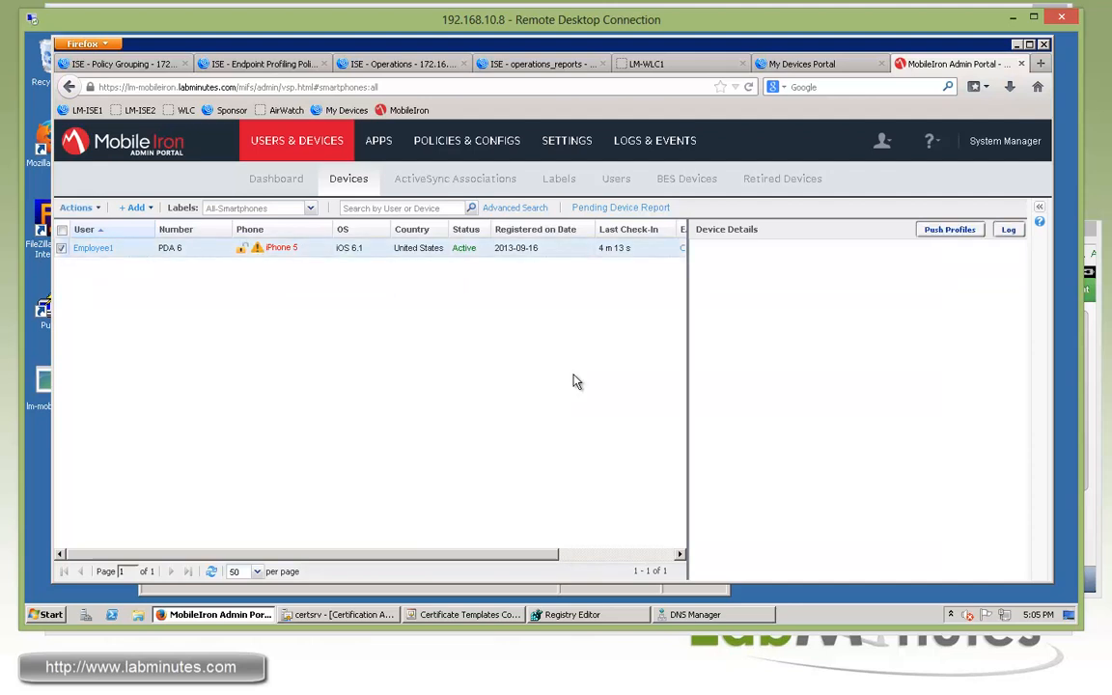
mouse_move(519, 556)
left_mouse_down()
mouse_move(662, 557)
mouse_move(458, 556)
left_mouse_up()
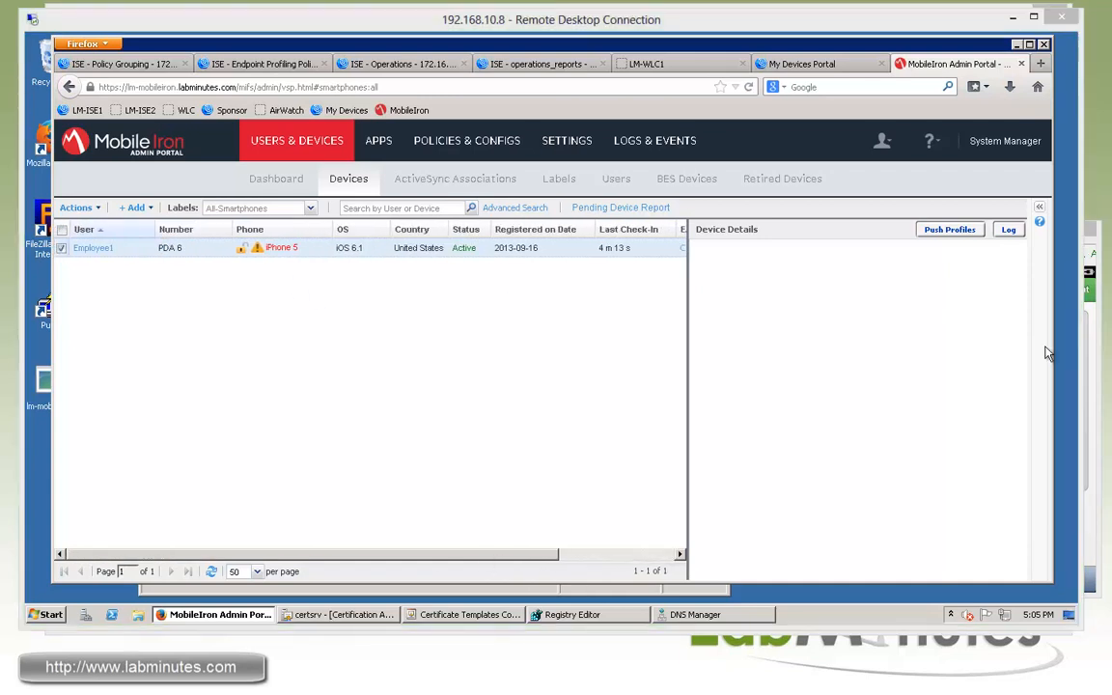
On the mirrored iPhone, read Mobile@Work's Connection Status explaining corporate access was disabled, then return home
left_click(1089, 290)
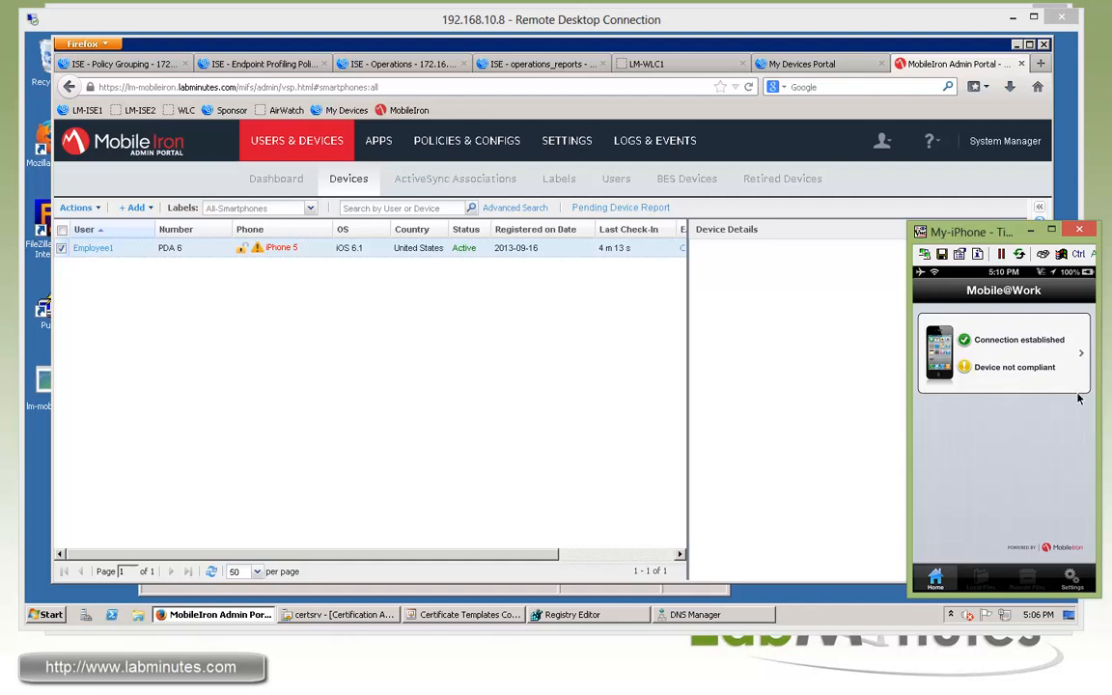
left_click(1051, 381)
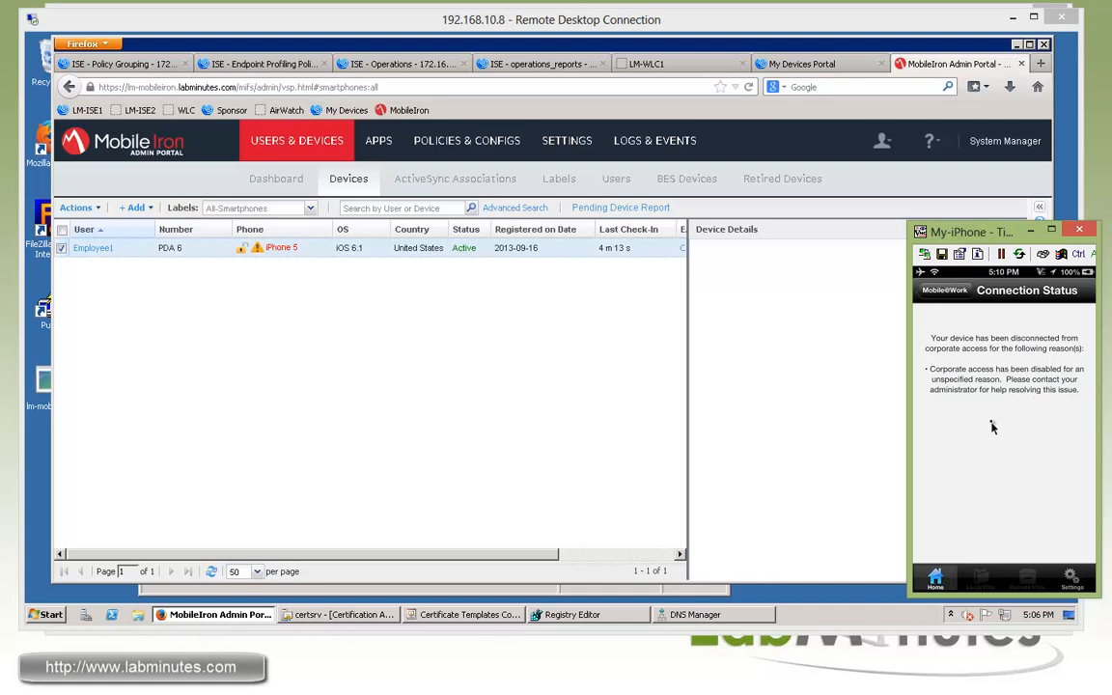
key("Home")
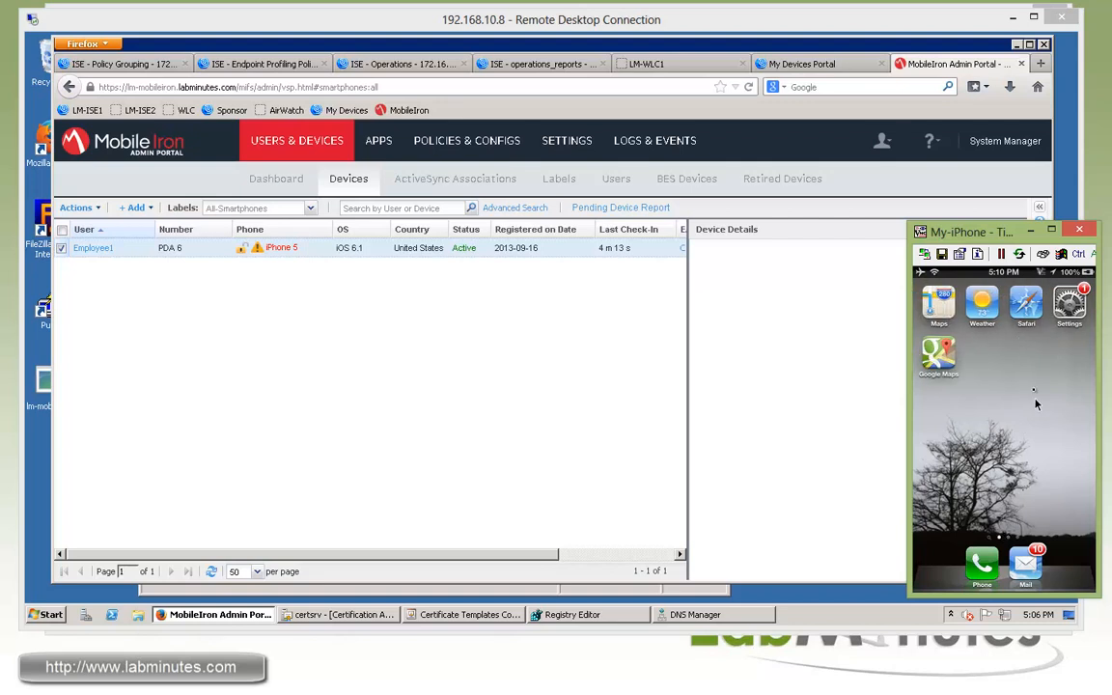
In iPhone Safari, browse to cisco.com then 172.16.32.40, landing on the compliance verification page
left_click(1023, 322)
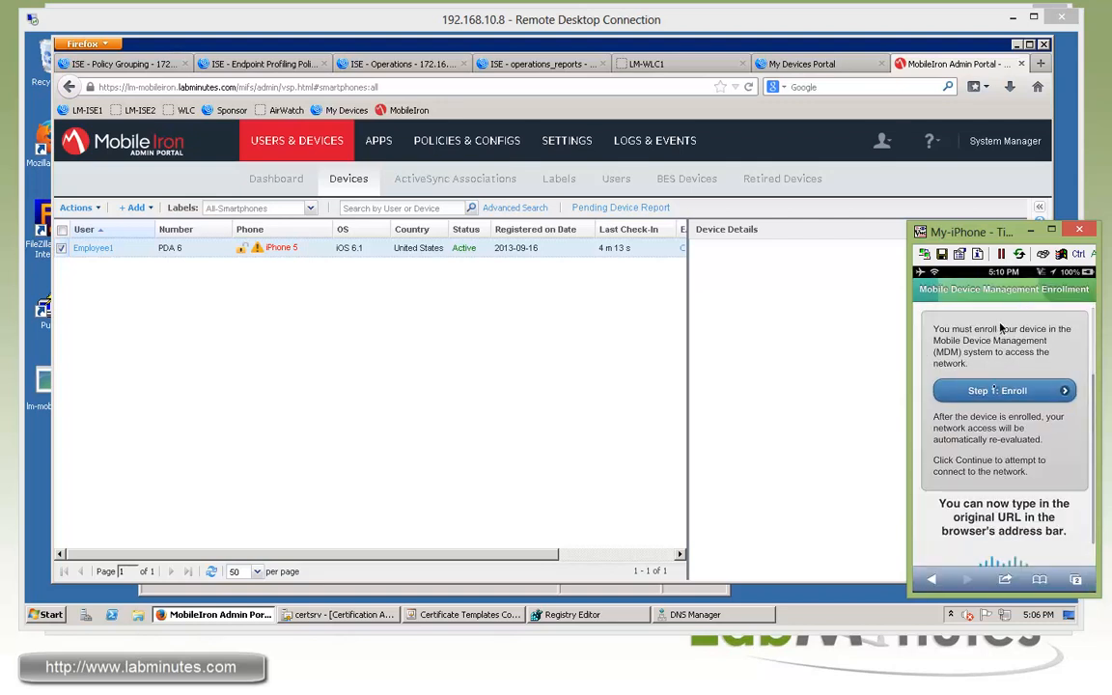
left_click(1004, 290)
left_click(1045, 298)
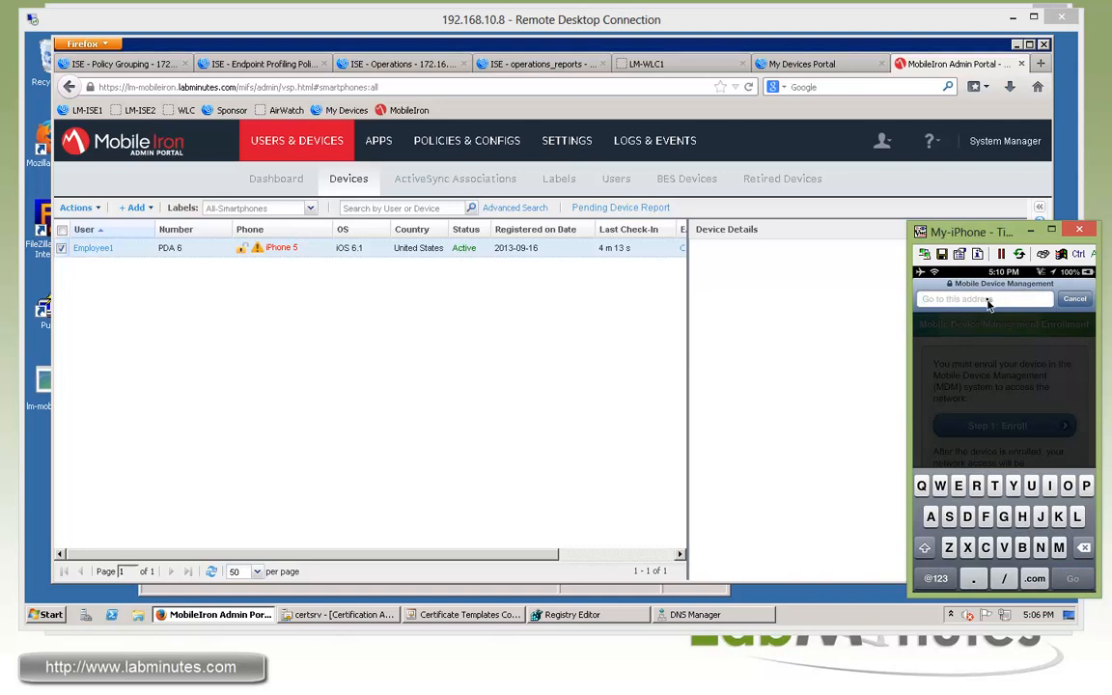
type("cisco.com")
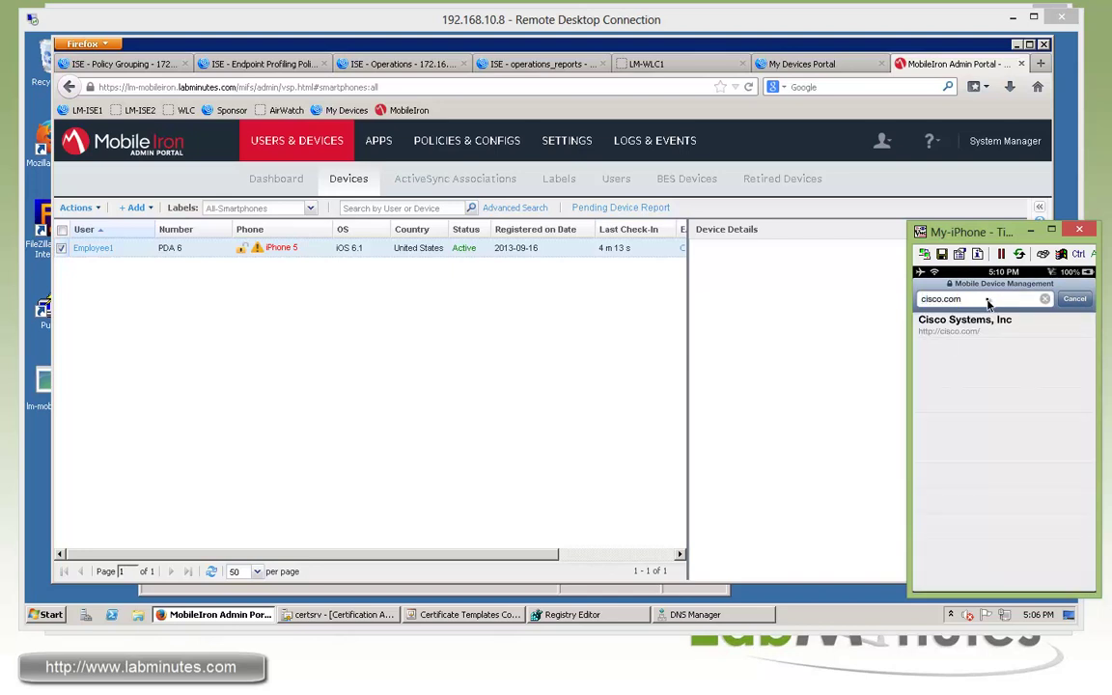
key("Return")
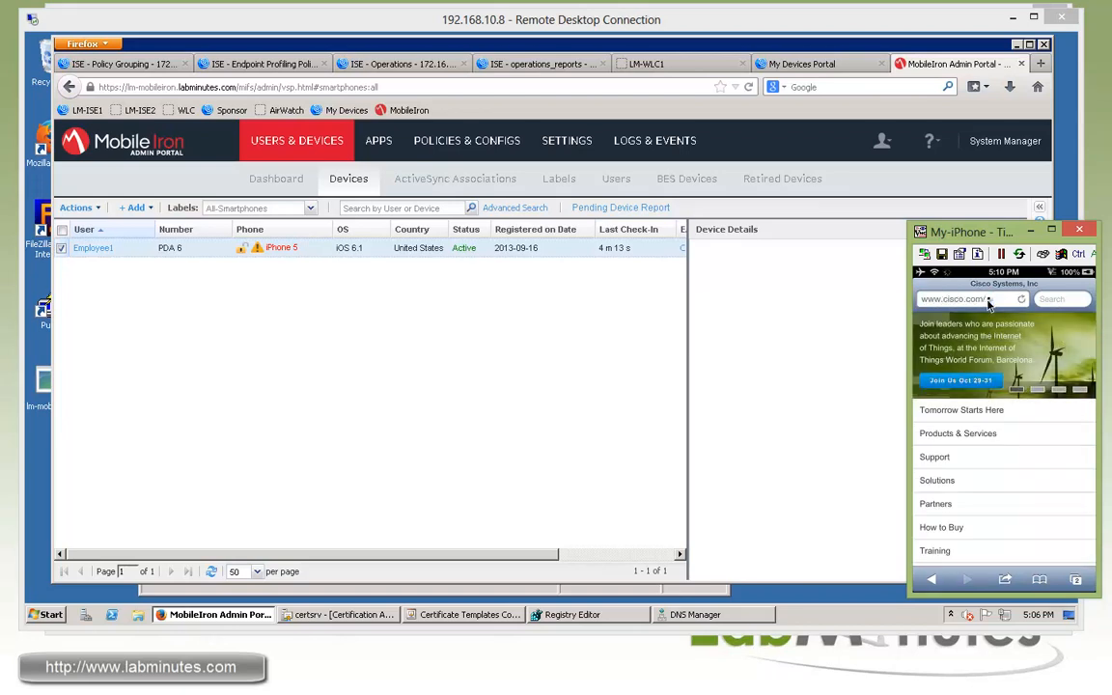
left_click(1001, 301)
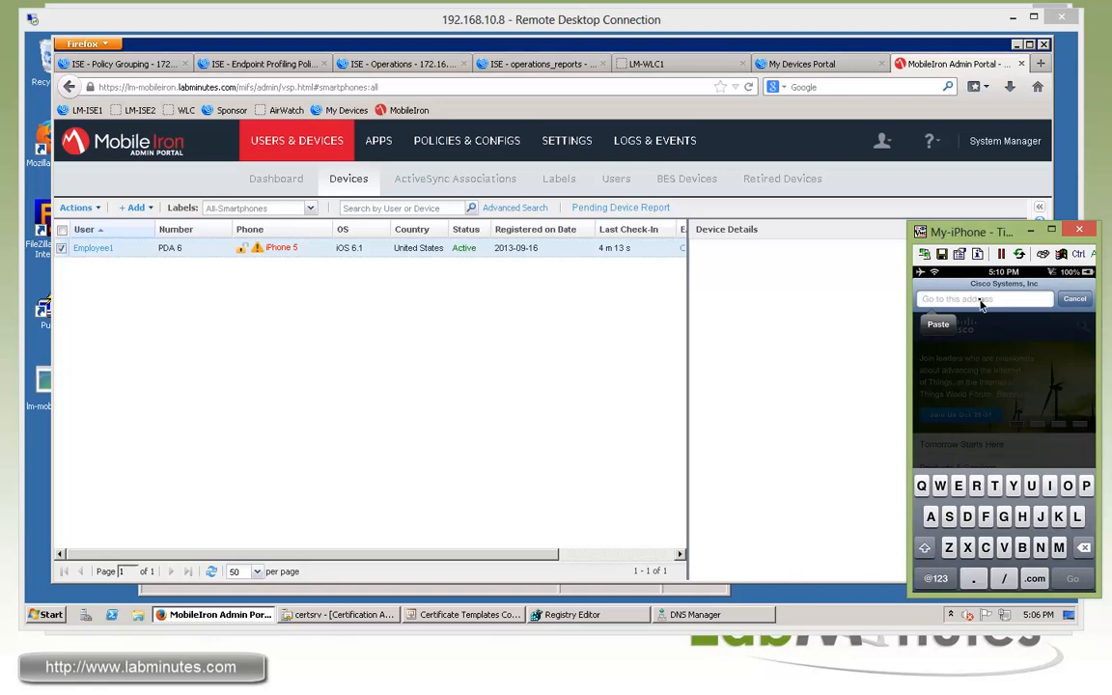
type("172.16.32.40")
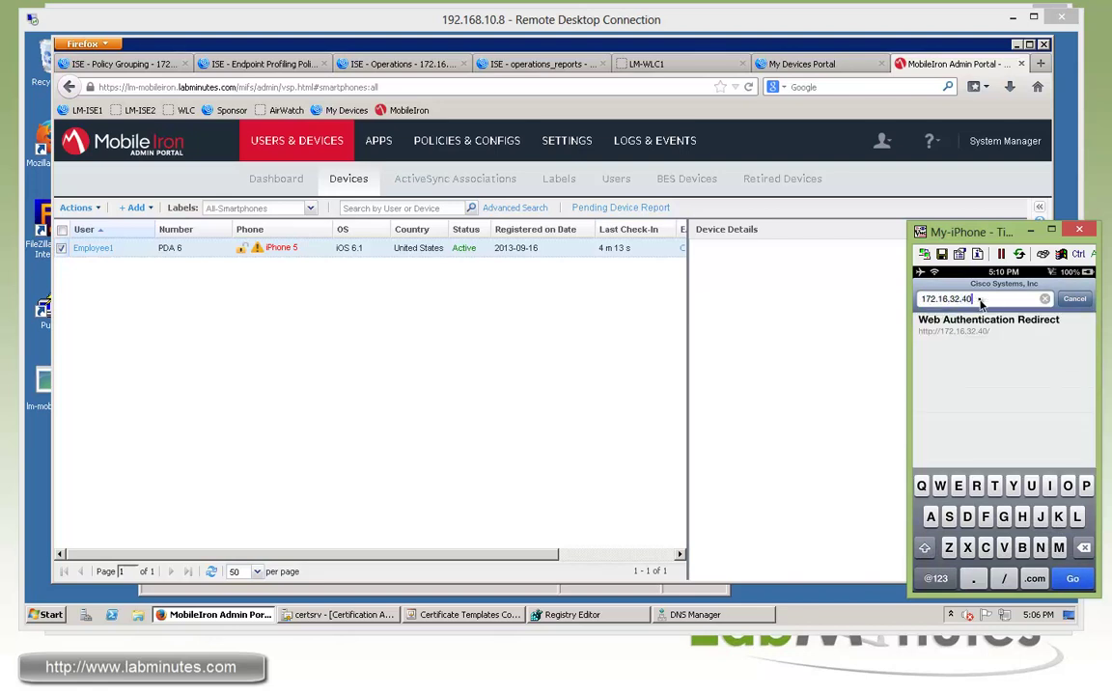
key("Return")
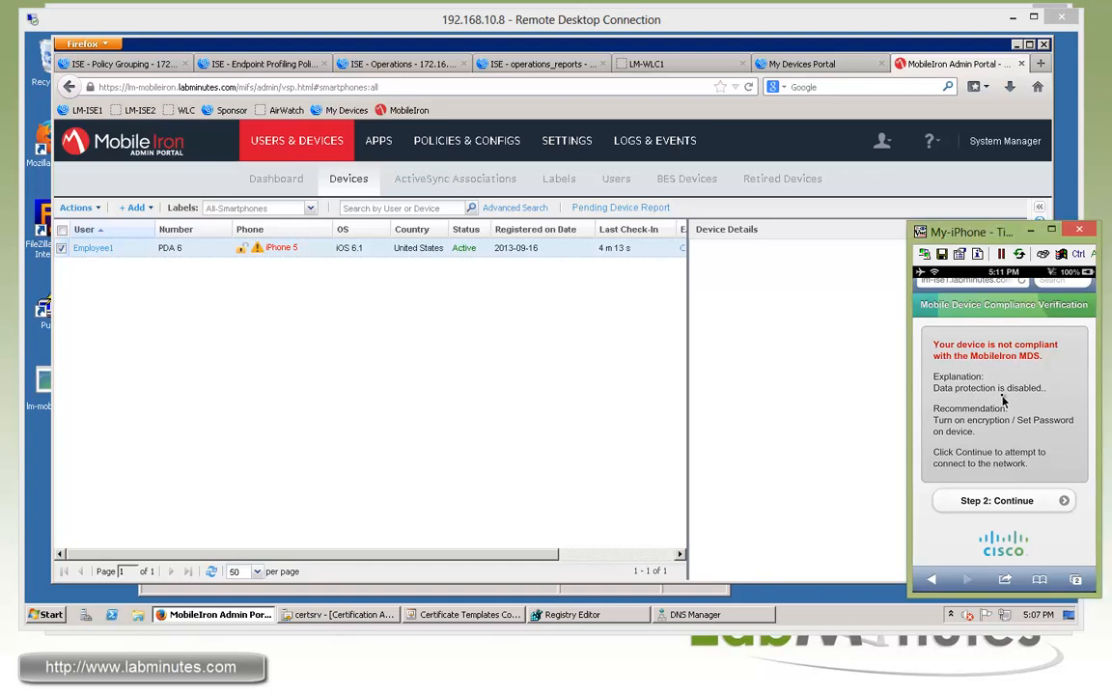
In iOS Settings > General > Passcode Lock, turn on a four-digit passcode and confirm it
left_click(1070, 307)
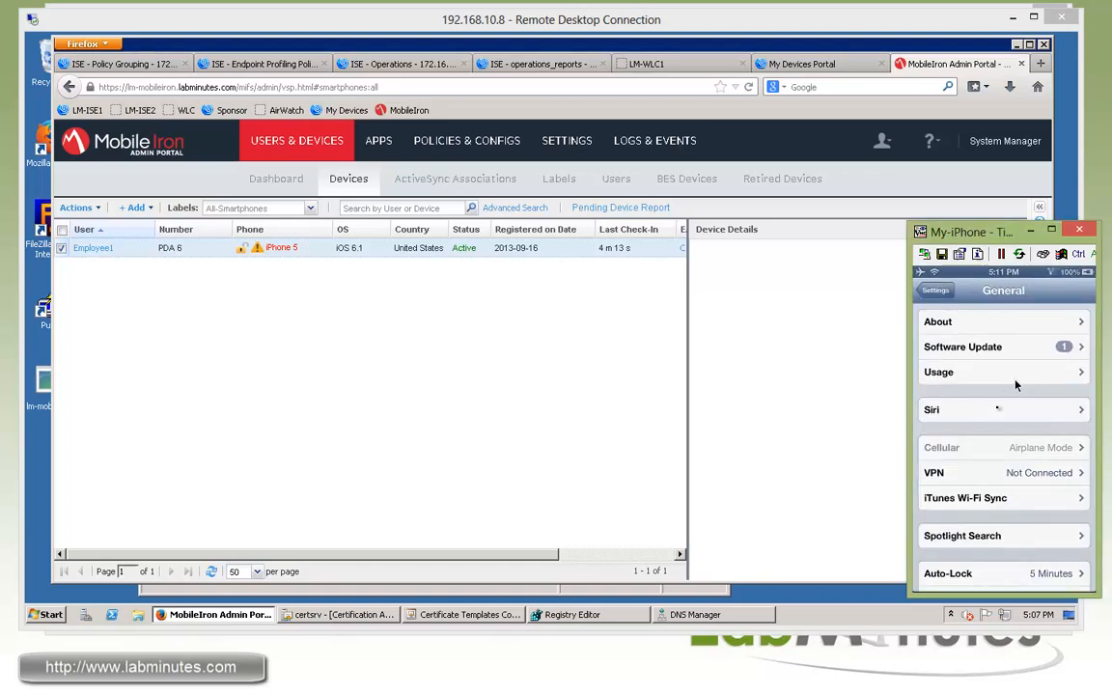
scroll(1019, 543, "down", 5)
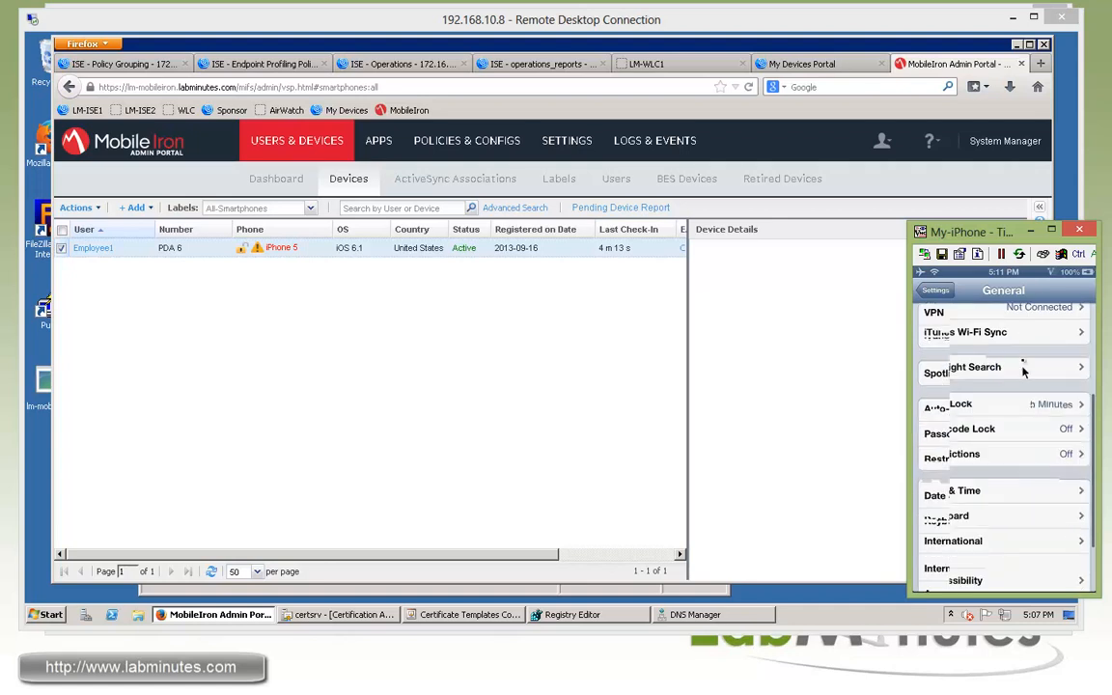
left_click(1057, 396)
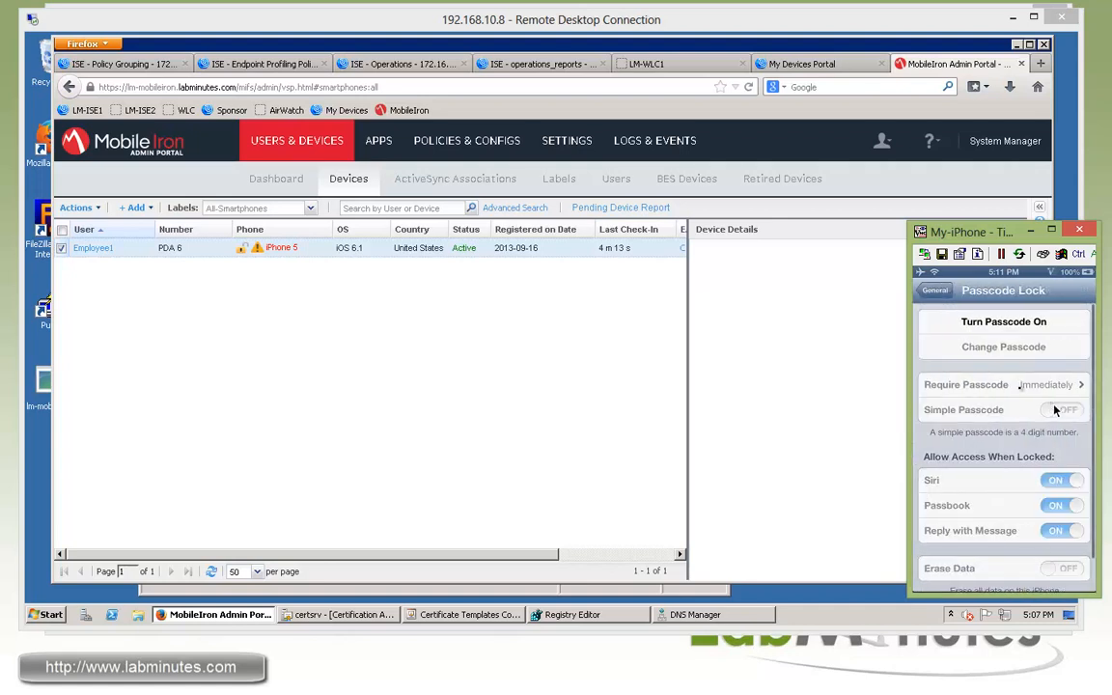
left_click(1016, 324)
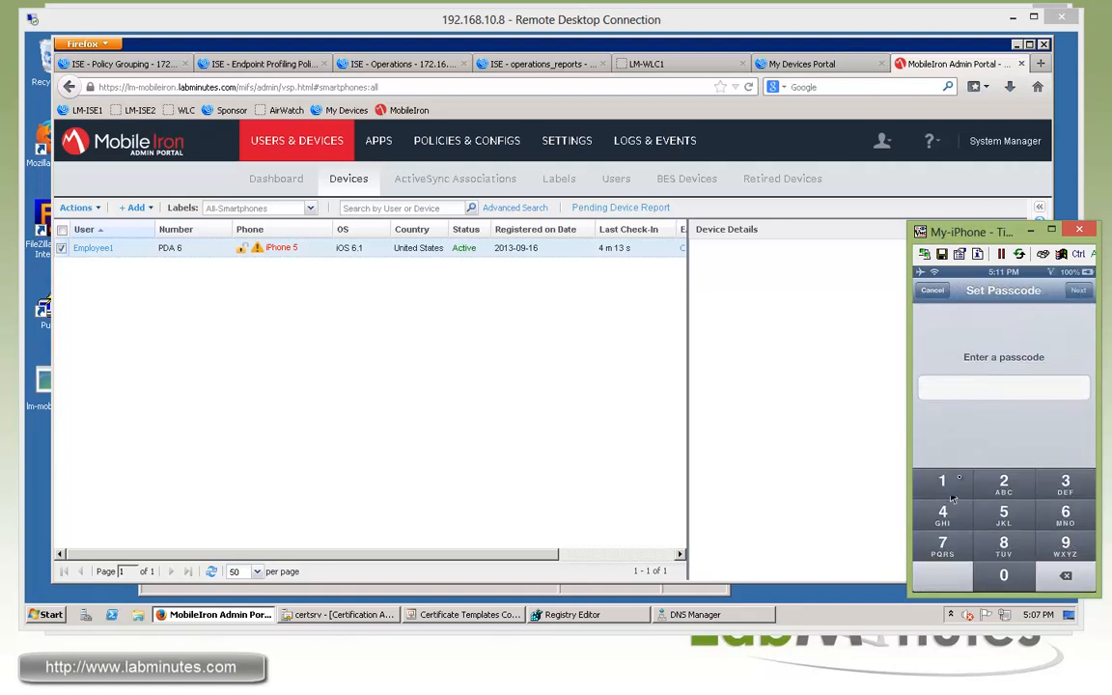
left_click(943, 481)
left_click(943, 545)
left_click(943, 545)
left_click(1079, 291)
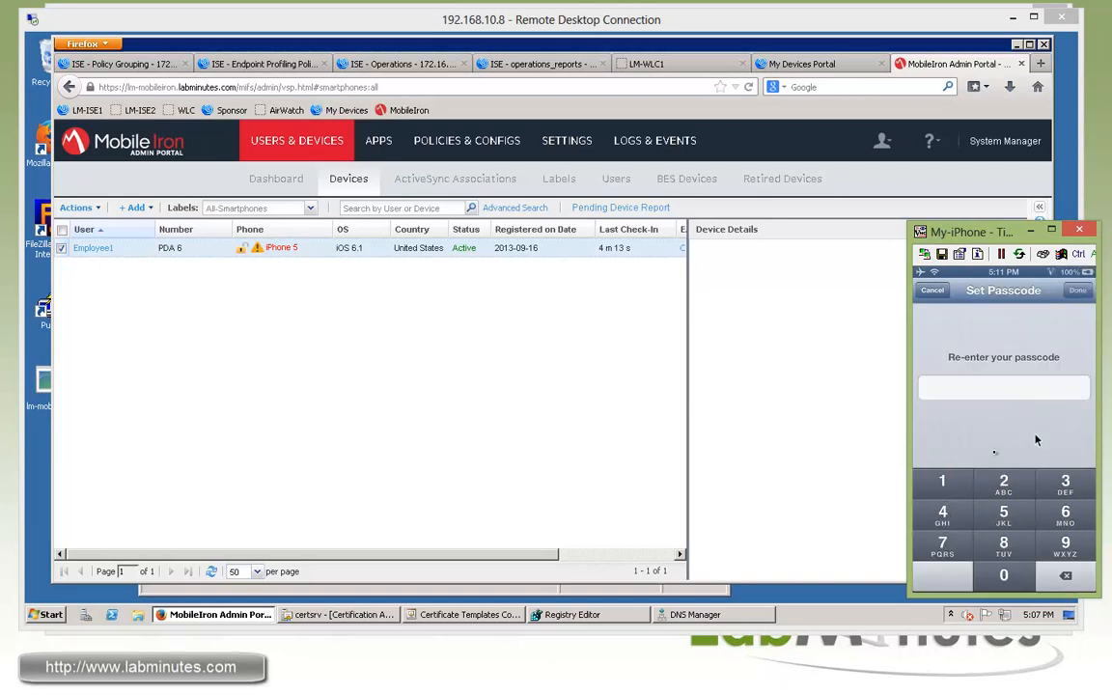
left_click(942, 481)
left_click(943, 546)
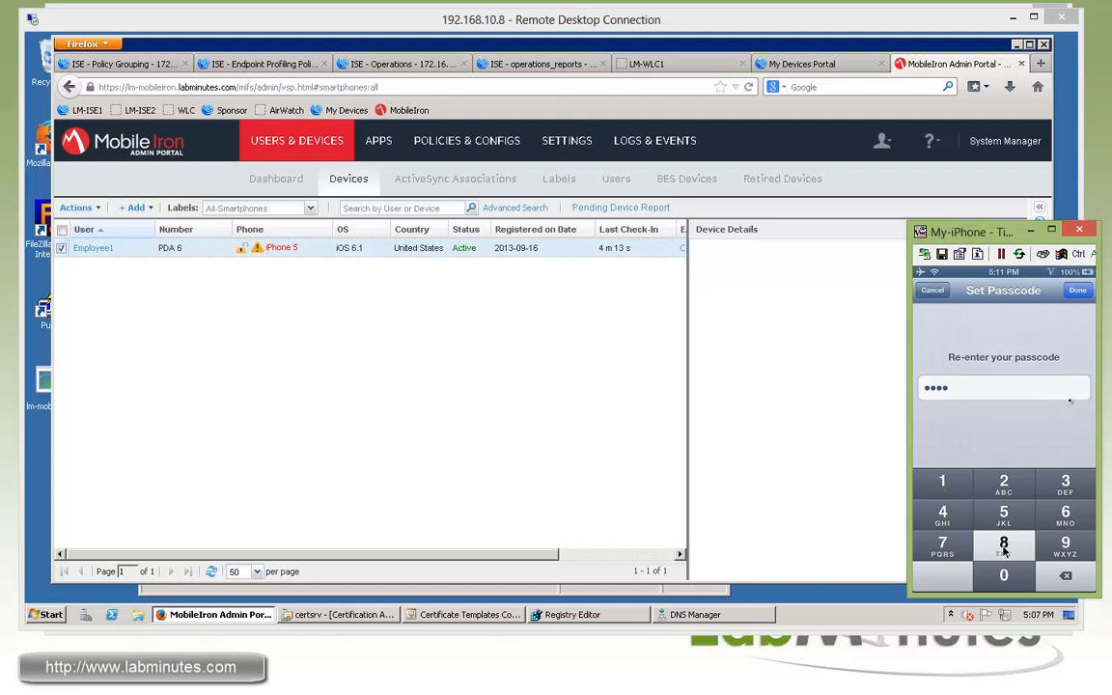
left_click(1078, 290)
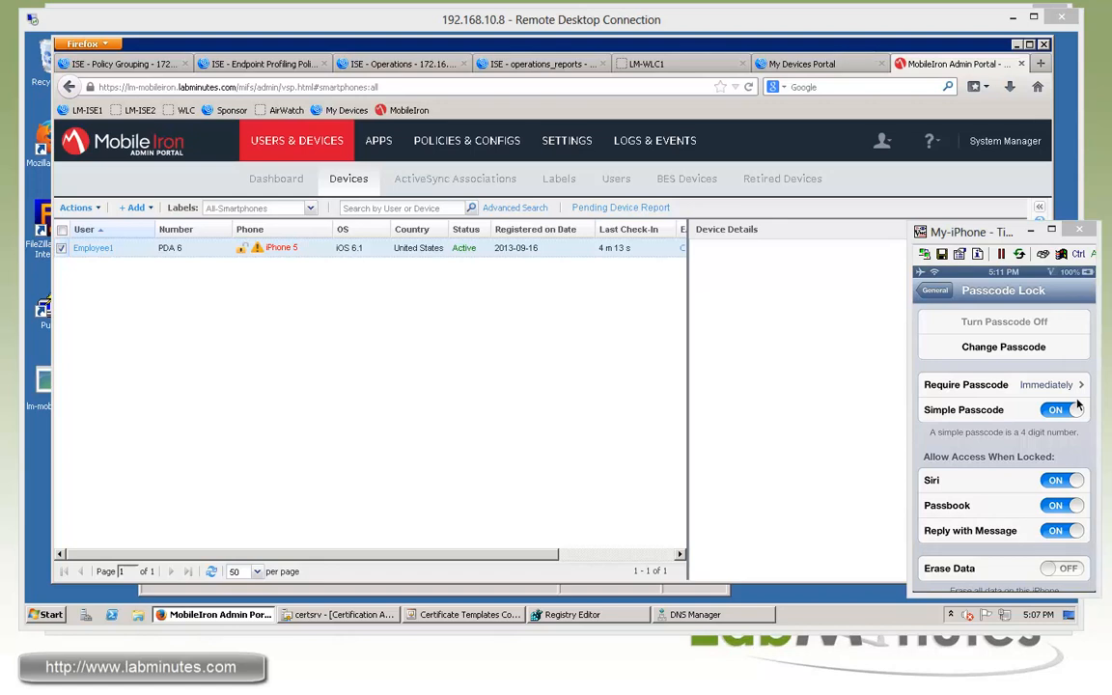
In the MobileIron app, Settings > Configuration, force a device check-in and confirm it
key("Home")
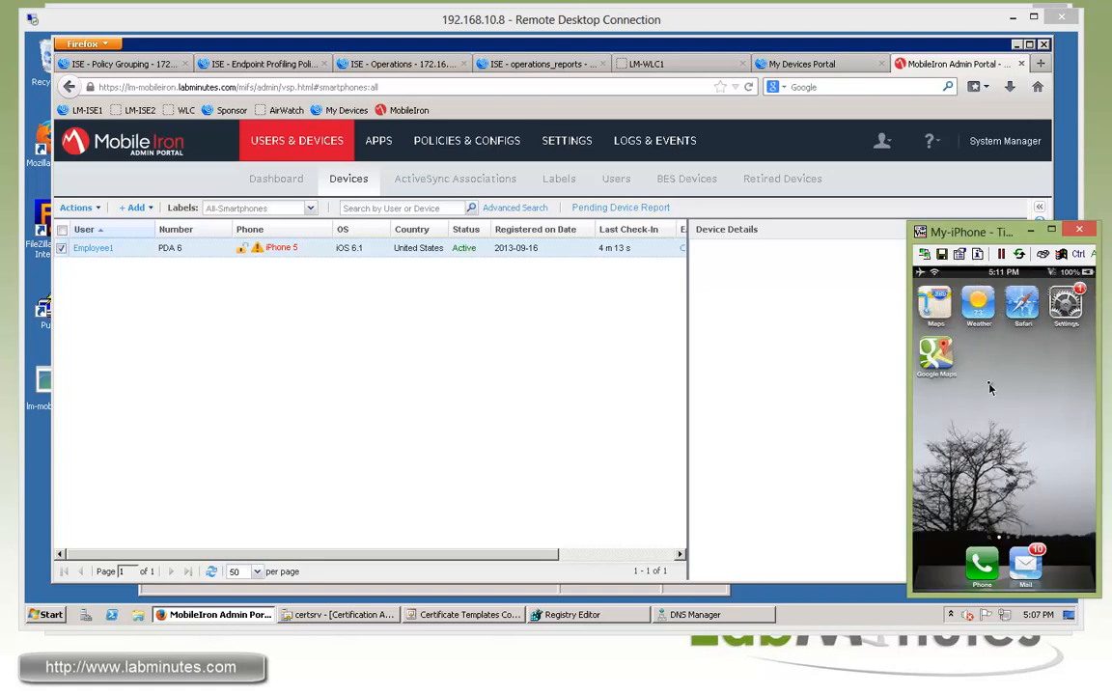
left_click_drag(1042, 387, 952, 384)
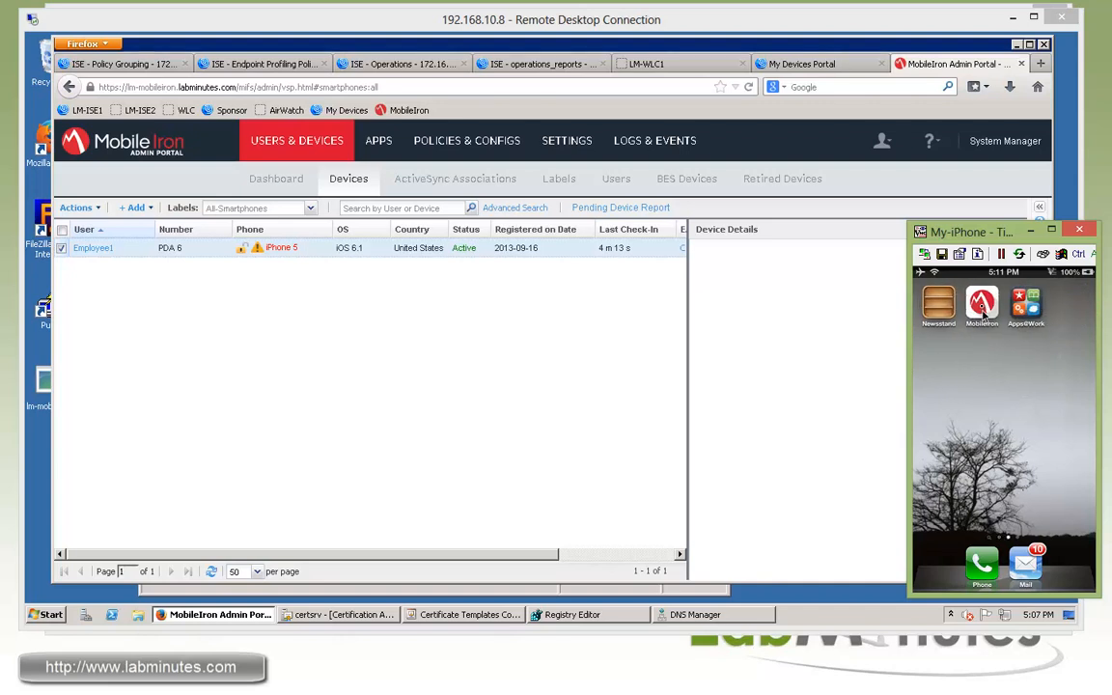
left_click(983, 307)
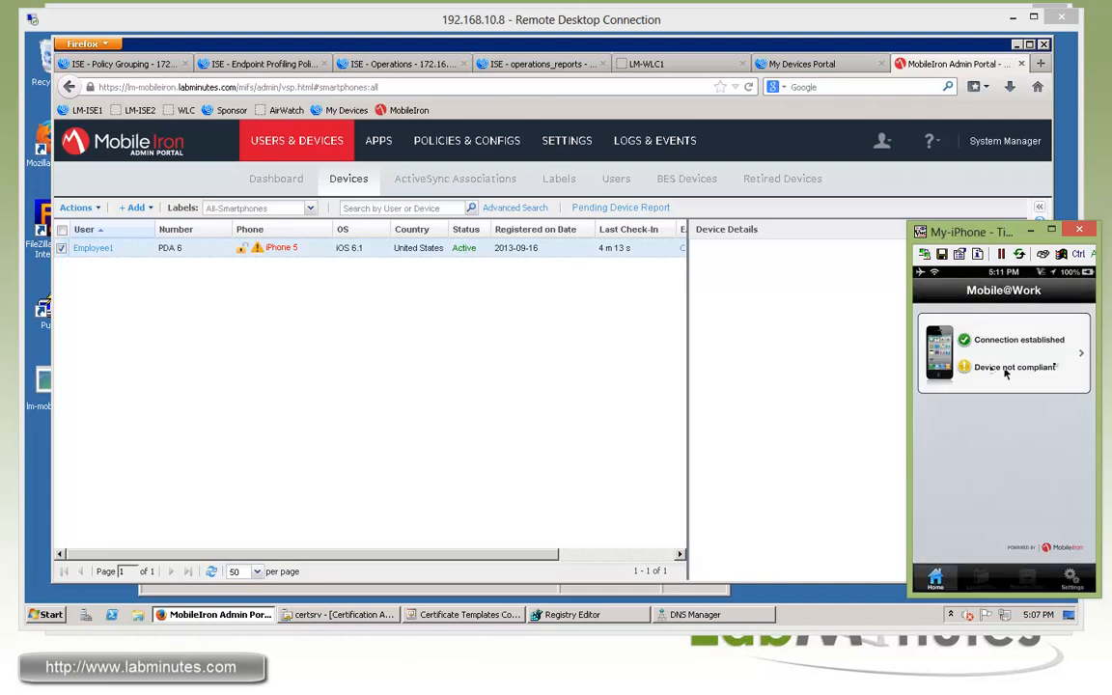
left_click(1071, 579)
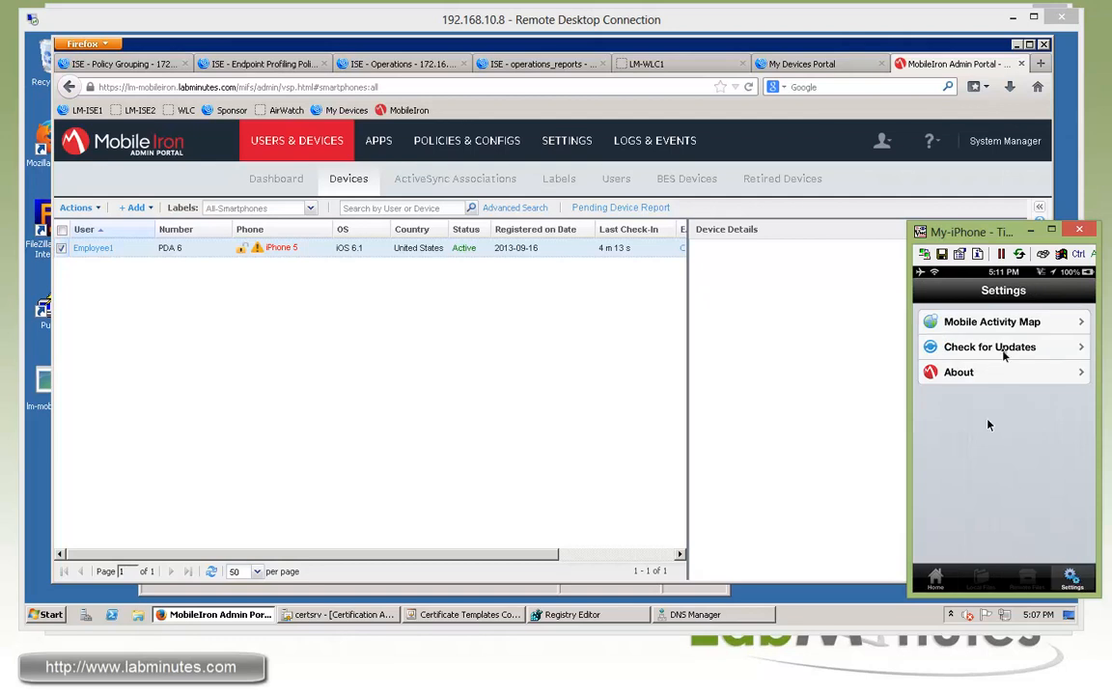
left_click(1052, 350)
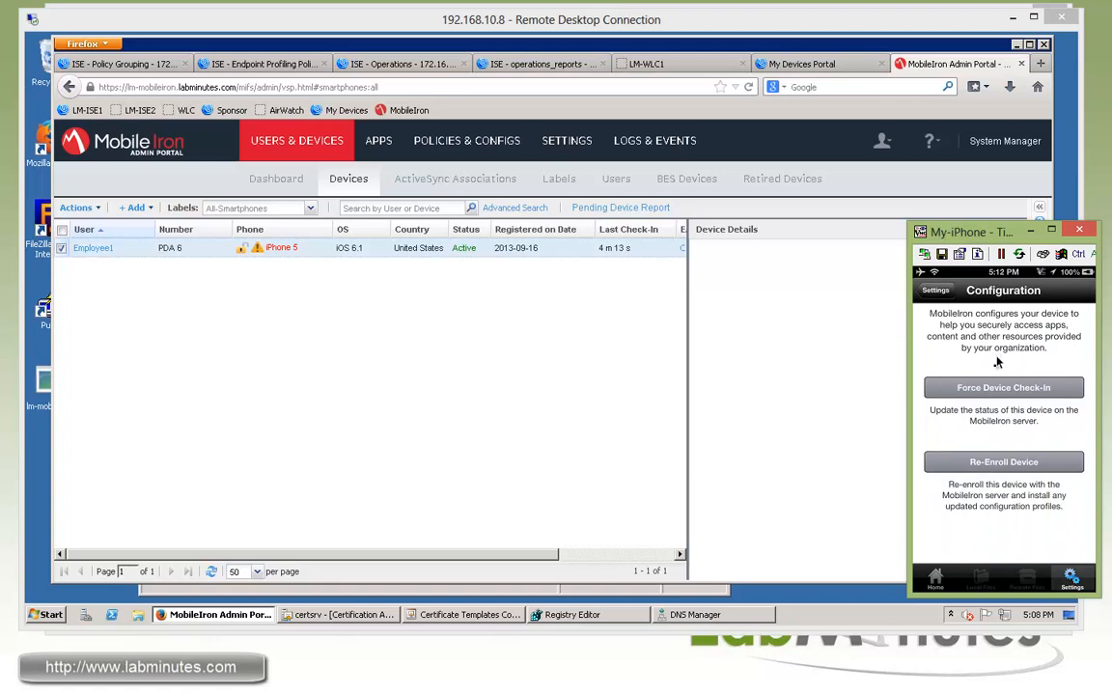
left_click(1004, 388)
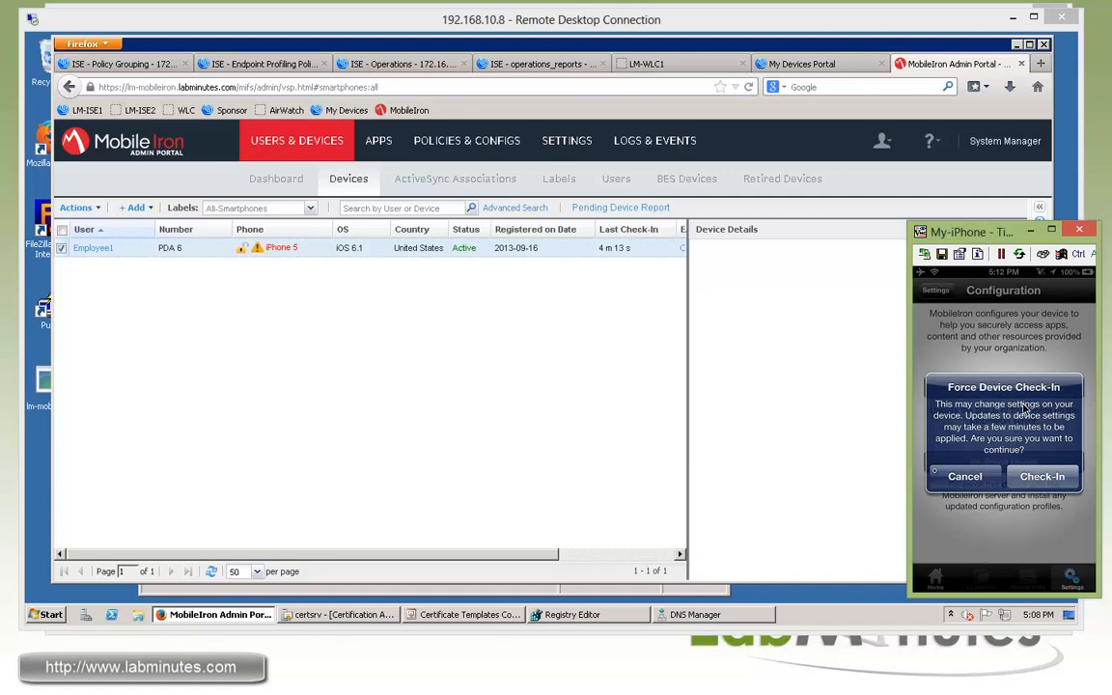
left_click(1042, 476)
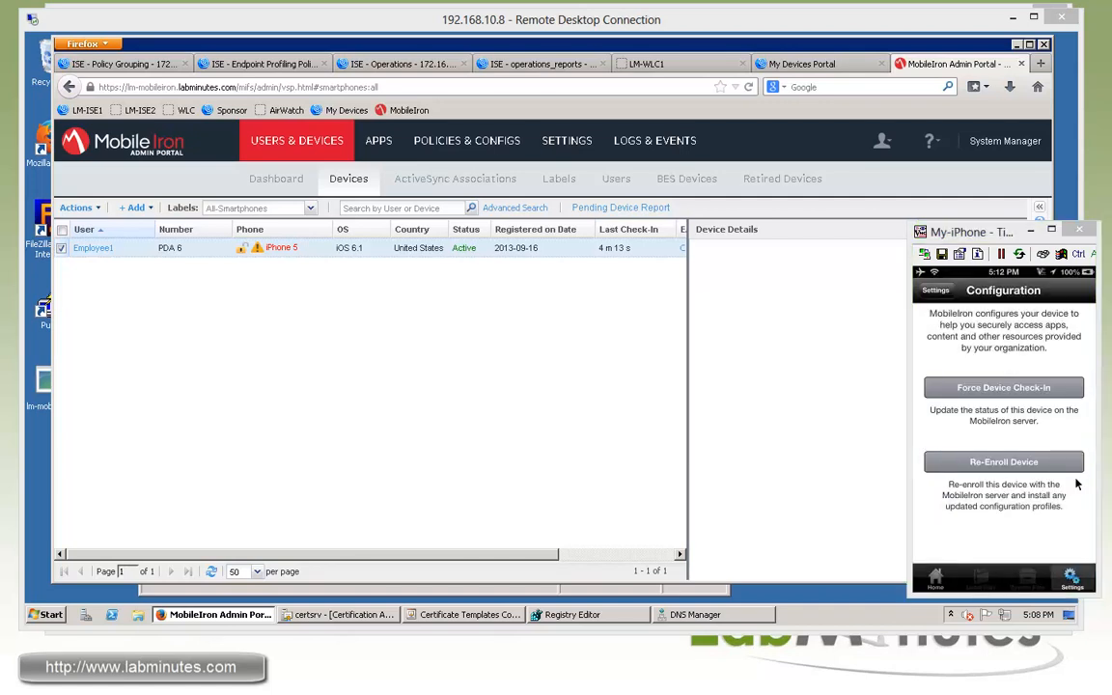
left_click(374, 355)
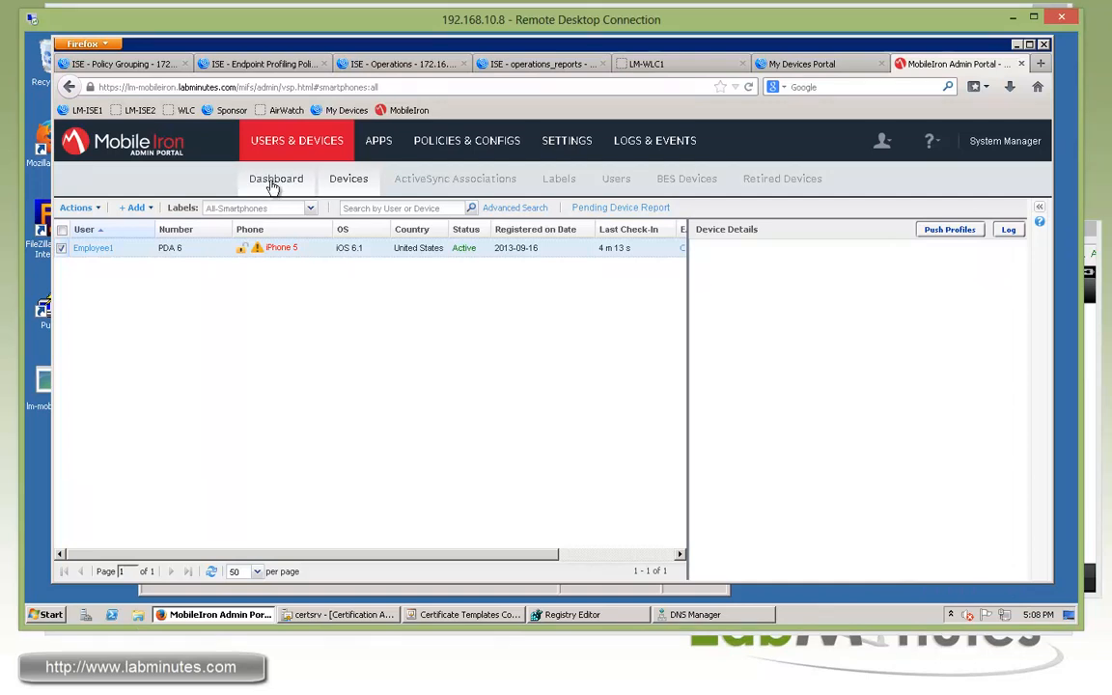
Refresh the Devices grid so Employee1's iPhone 5 shows a 6-second check-in without the warning flag
left_click(348, 179)
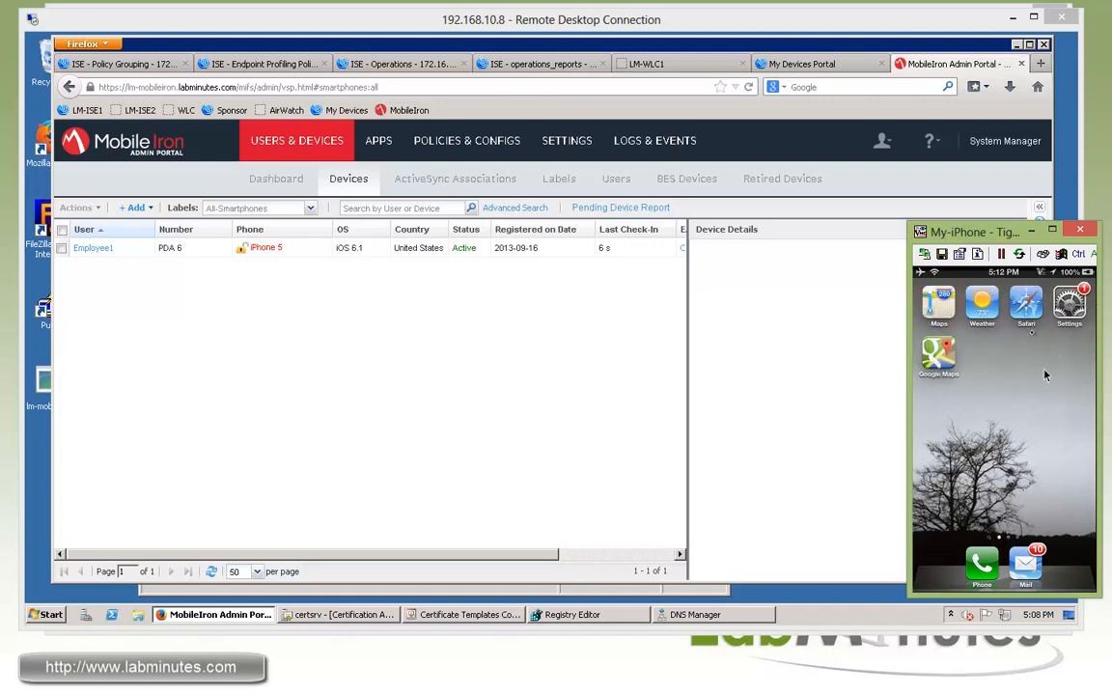
Reopen Safari on the iPhone and continue the compliance check via Step 2: Continue
left_click(1027, 307)
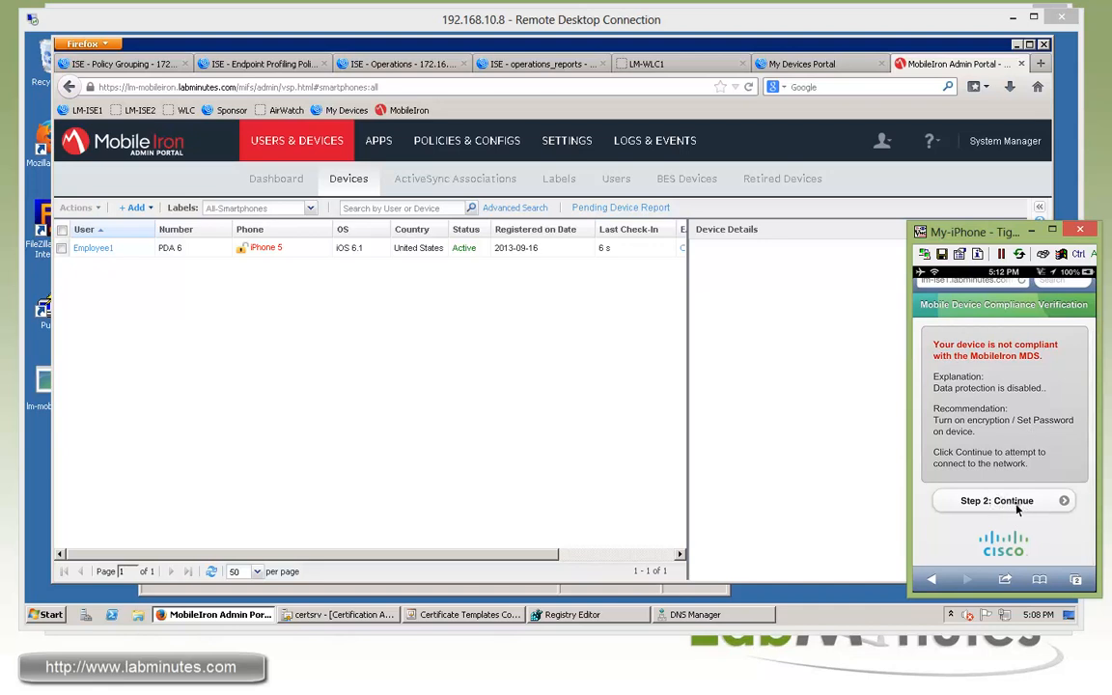
left_click(1017, 503)
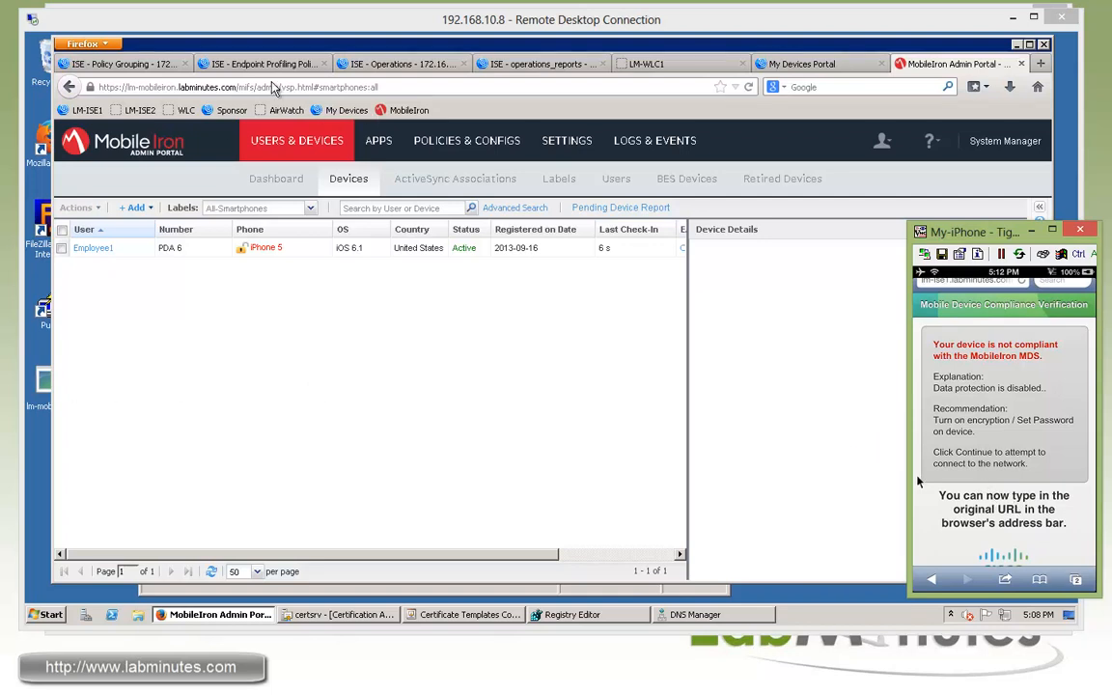
Refresh the ISE Authentications live log until the 17:12:48 iPhone entry with WLAN_PERMIT_ALL appears
left_click(397, 64)
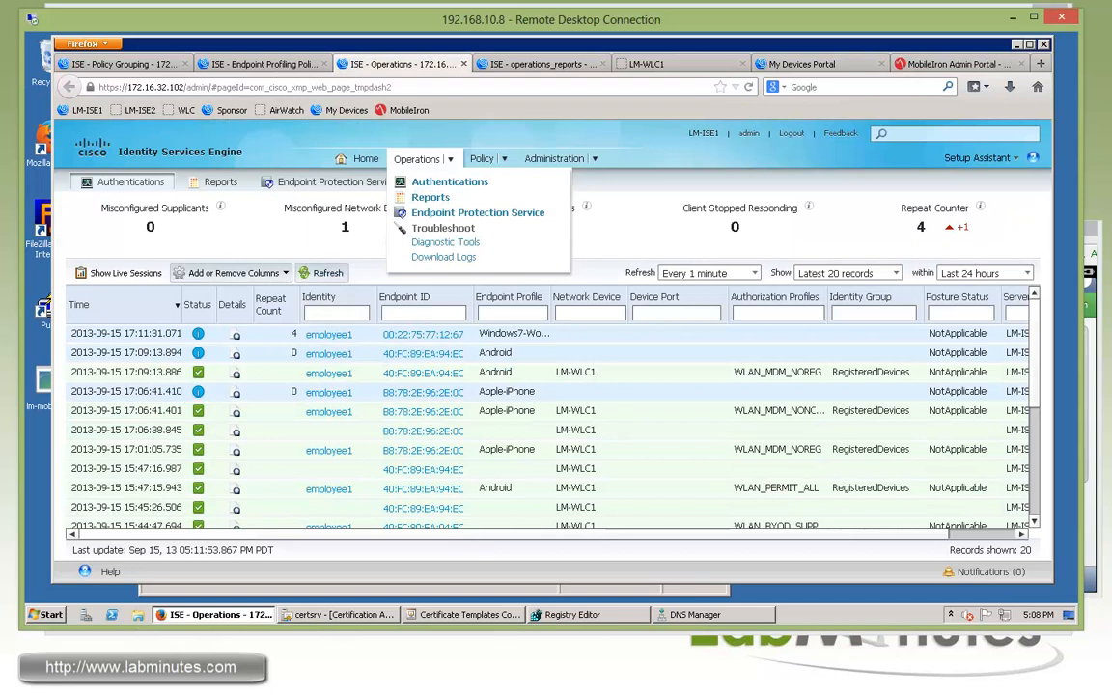
left_click(326, 274)
left_click(327, 272)
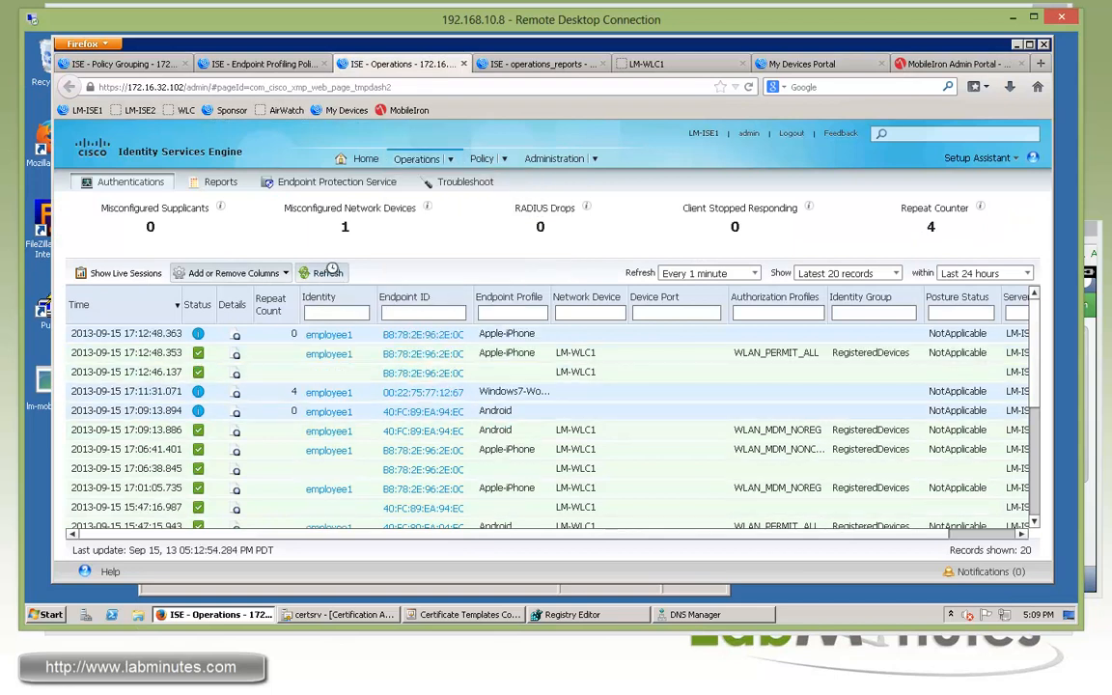
left_click(327, 273)
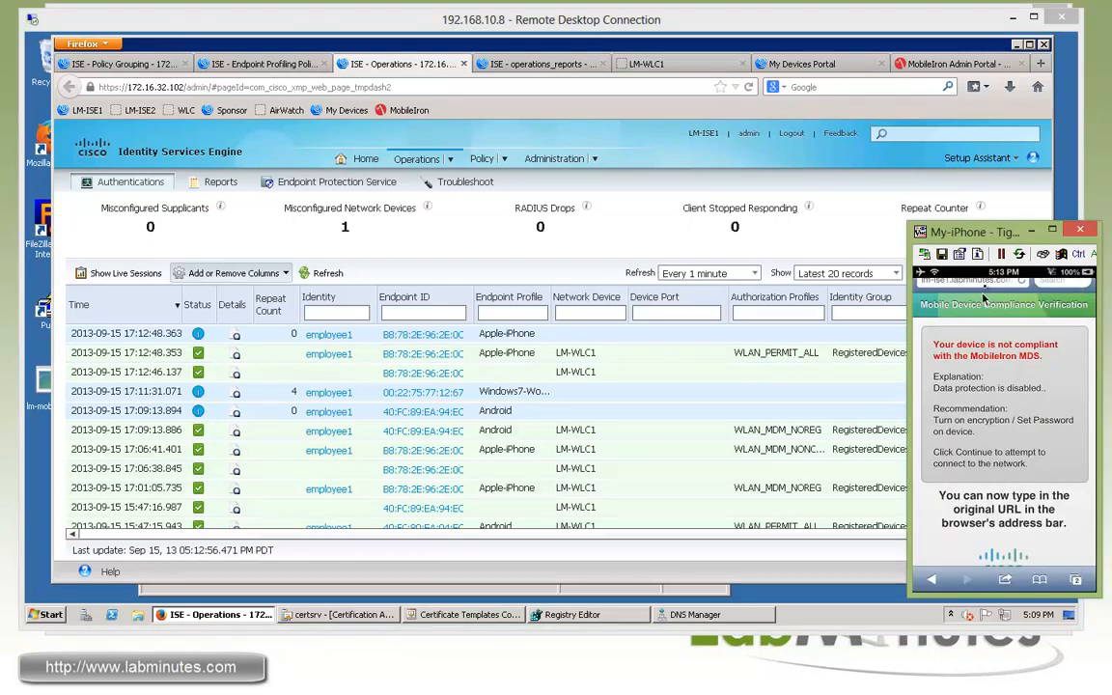
In iPhone Safari, load cisco.com and then the 172.16.32.40 IIS7 page directly without redirection
left_click(970, 280)
type("cisco")
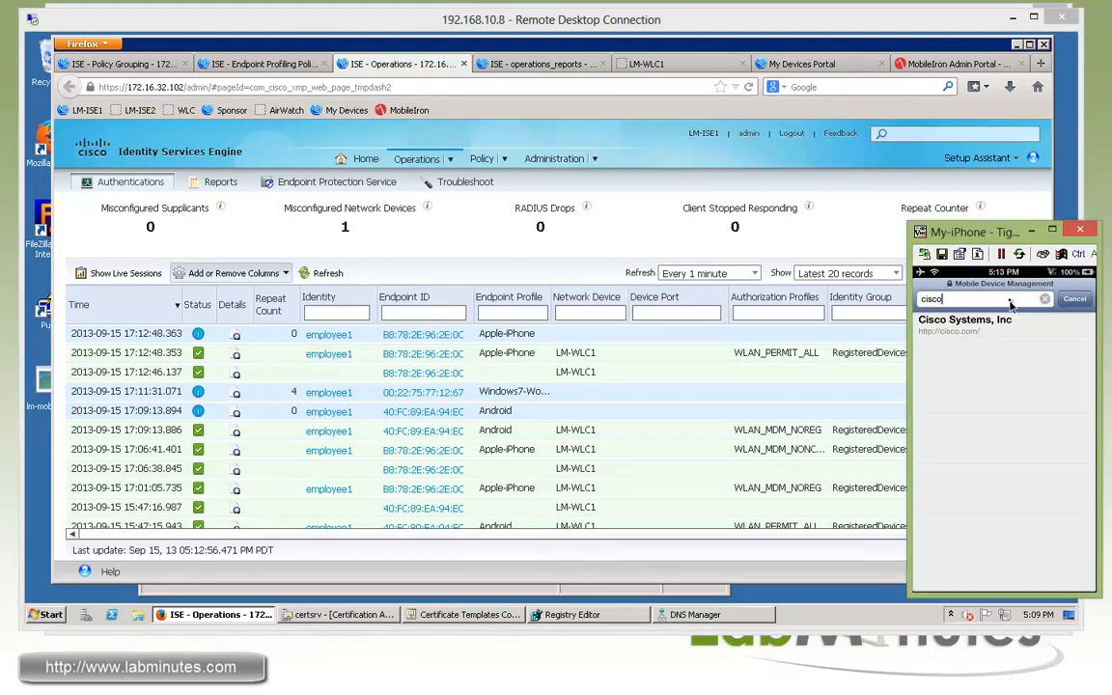
type(".com")
key("Return")
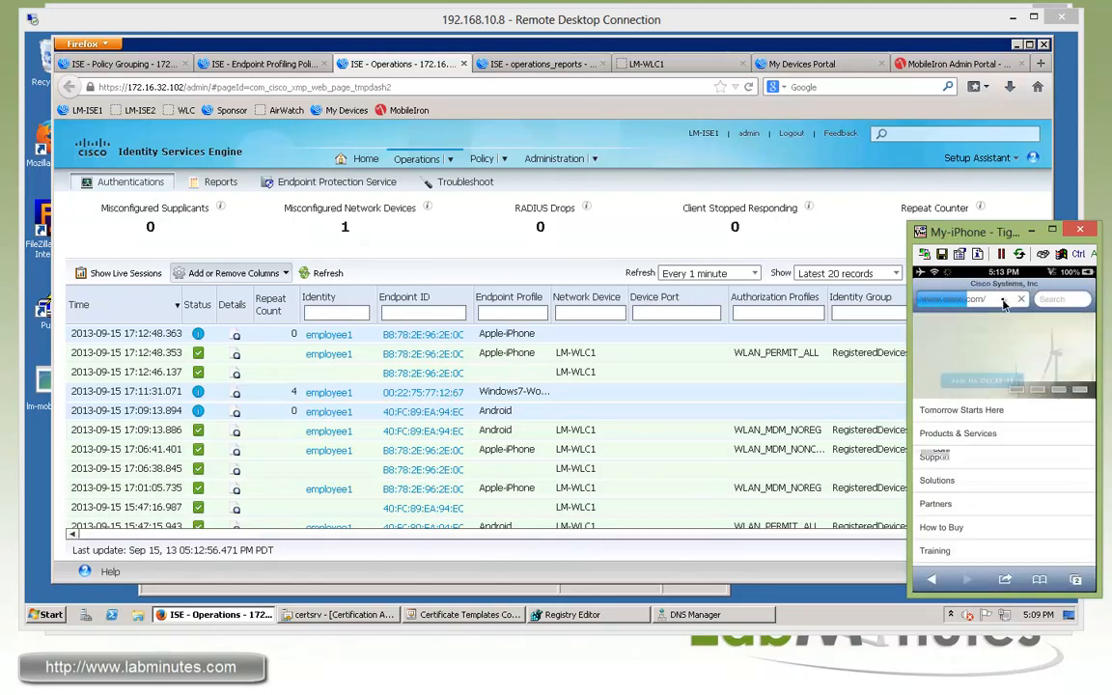
left_click(1006, 301)
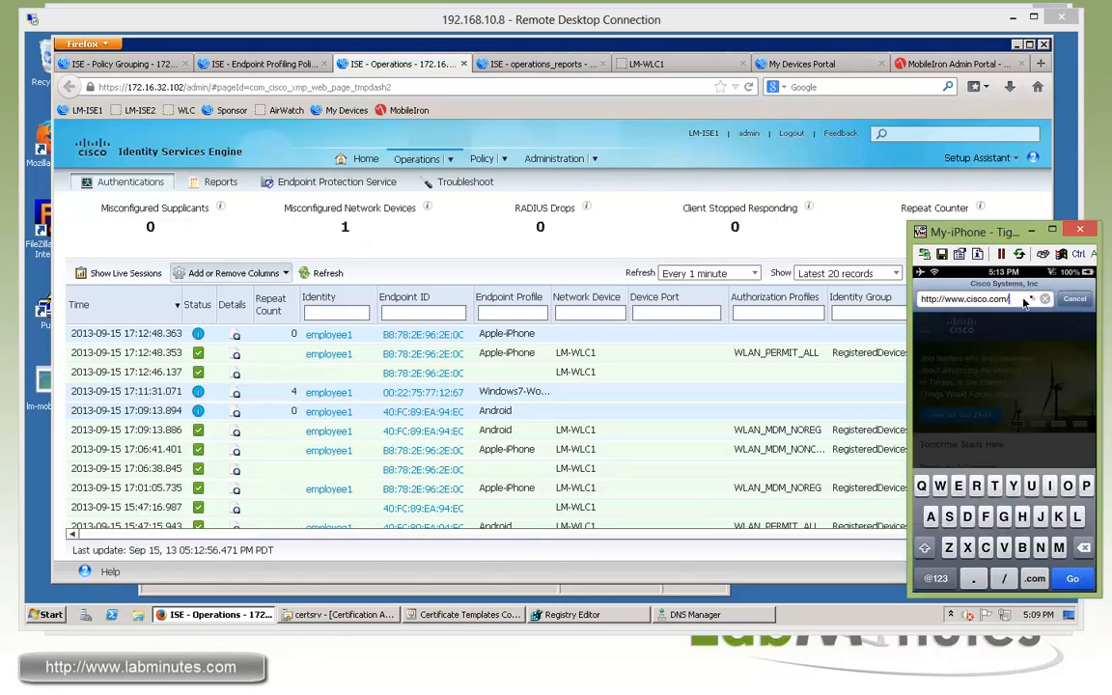
left_click(1044, 300)
type("17")
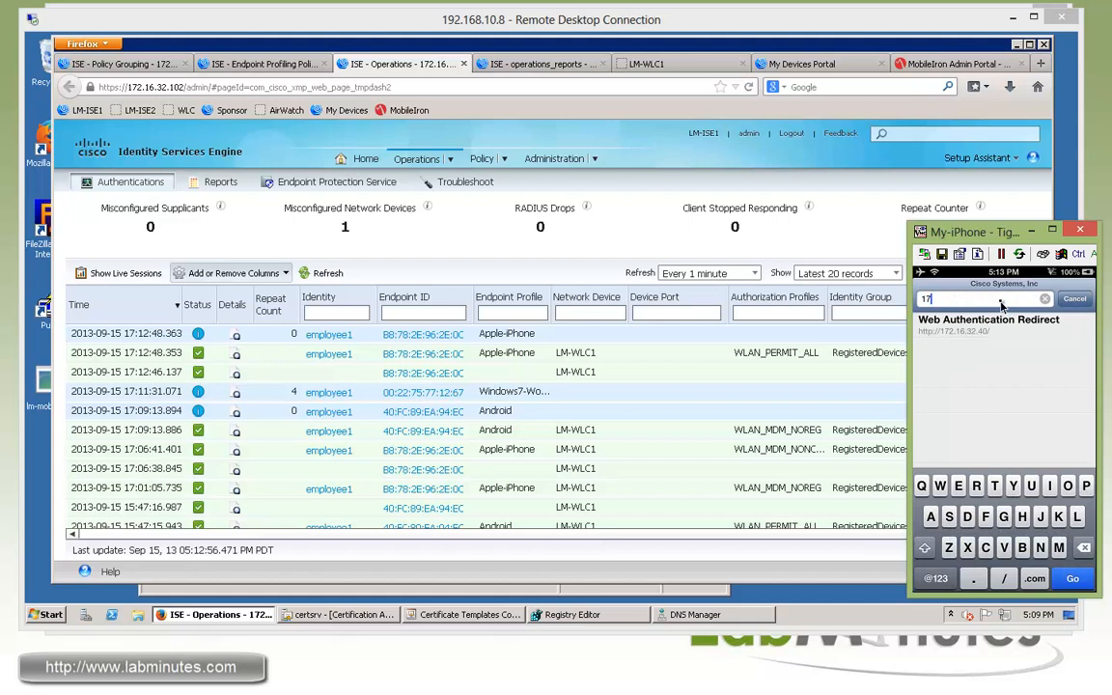
type("16")
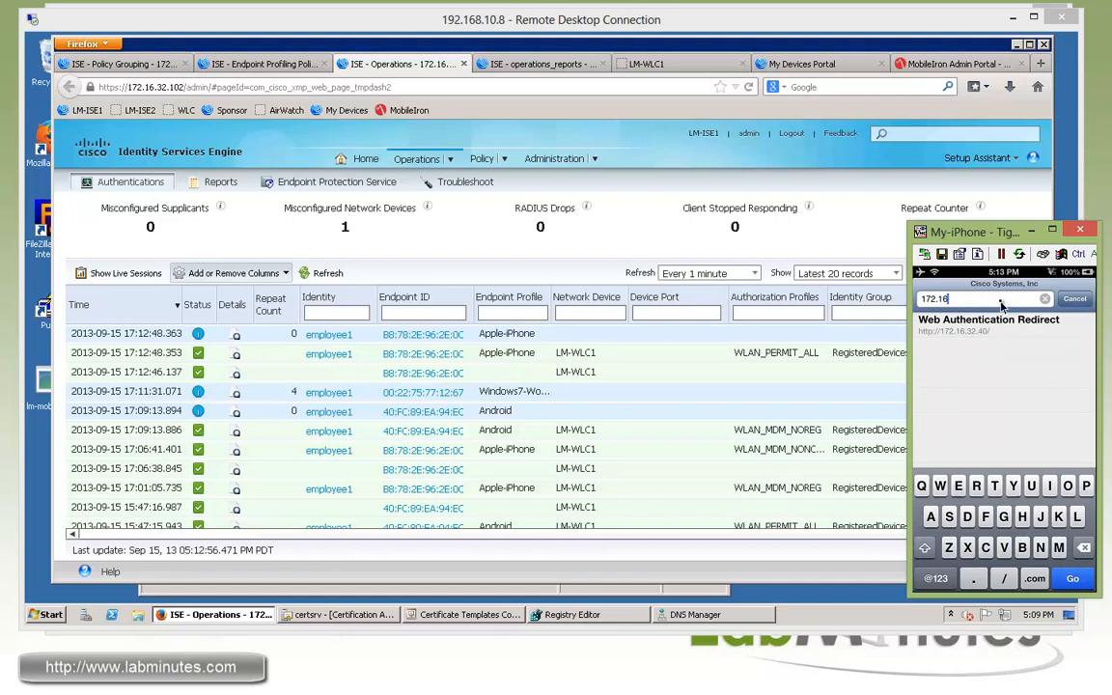
type(".320.40")
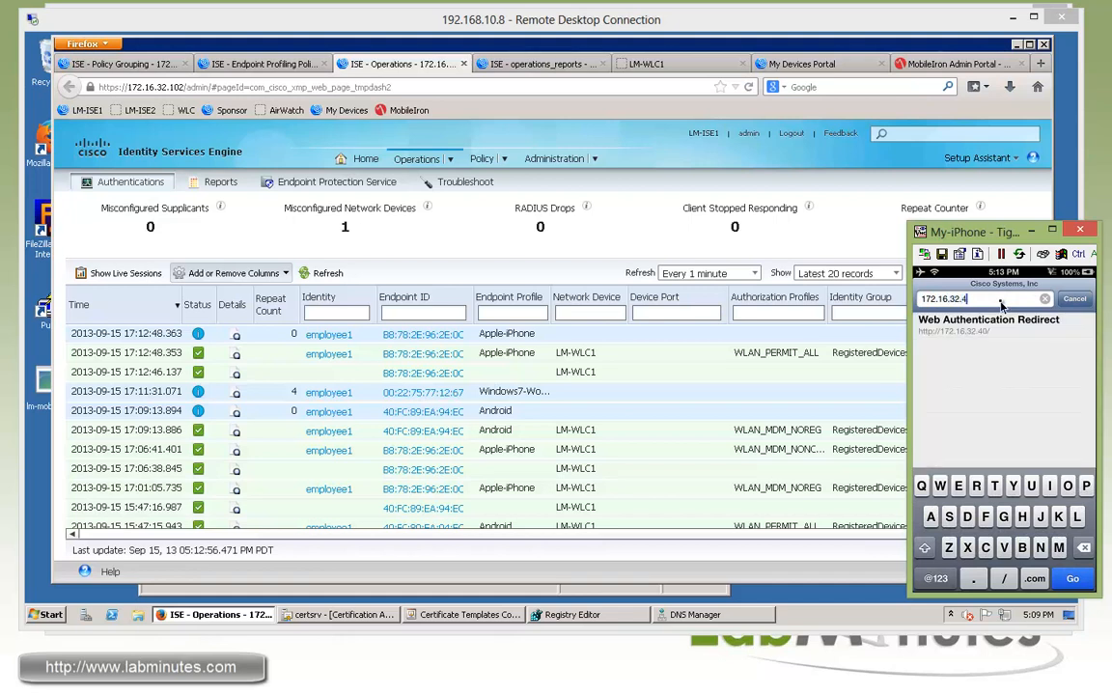
key("Return")
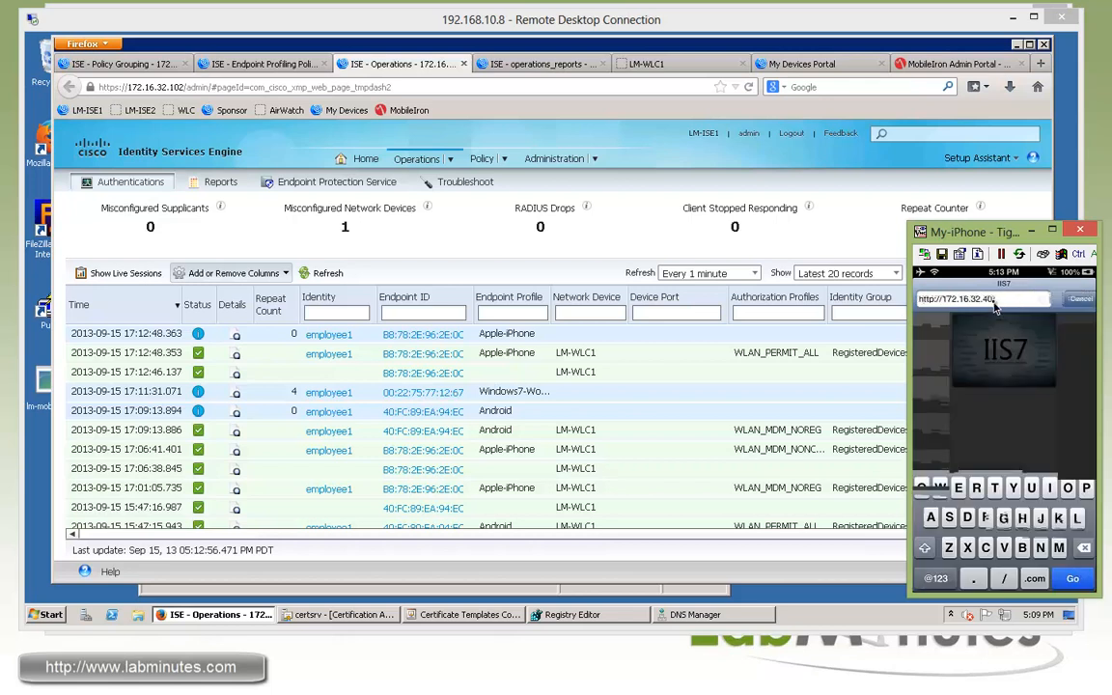
Re-run the ISE Mobile Device Management report showing the 17:12:48 iPhone compliant with disk encryption and PIN lock
left_click(536, 64)
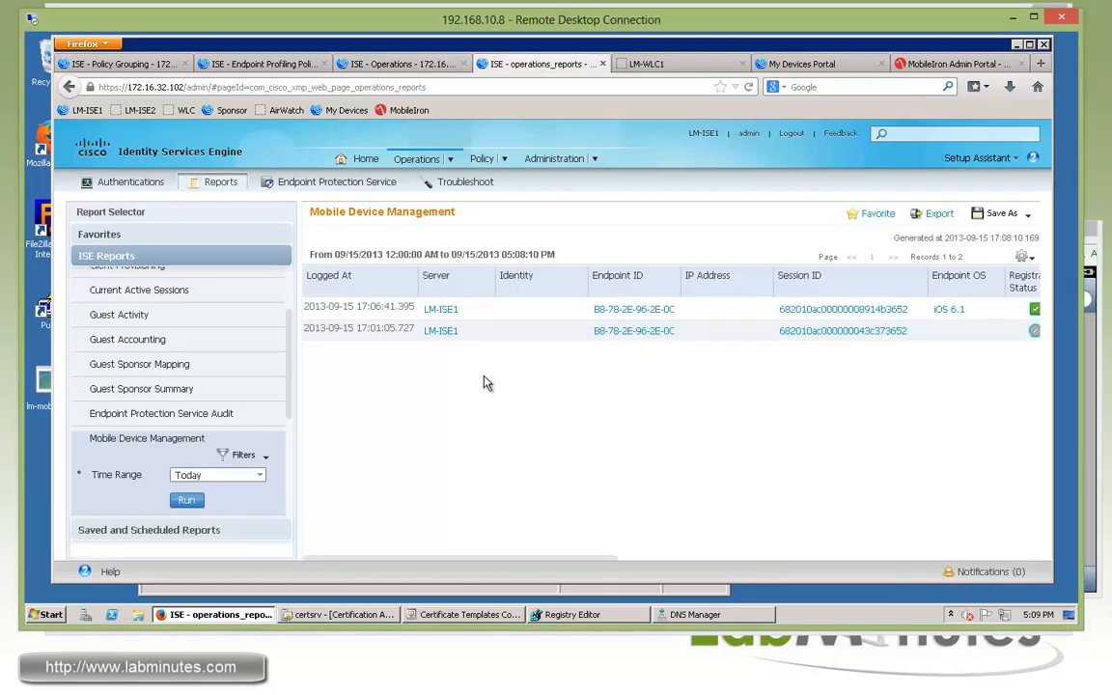
left_click(188, 501)
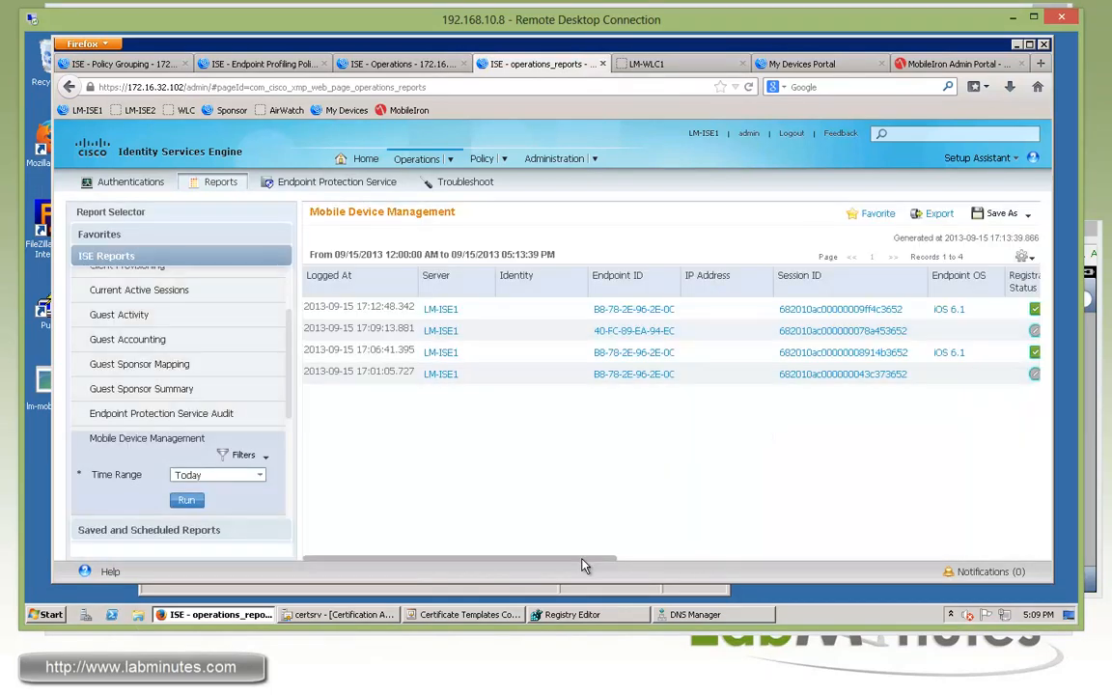
mouse_move(600, 560)
left_mouse_down()
mouse_move(719, 571)
mouse_move(693, 570)
mouse_move(737, 428)
mouse_move(714, 425)
left_mouse_up()
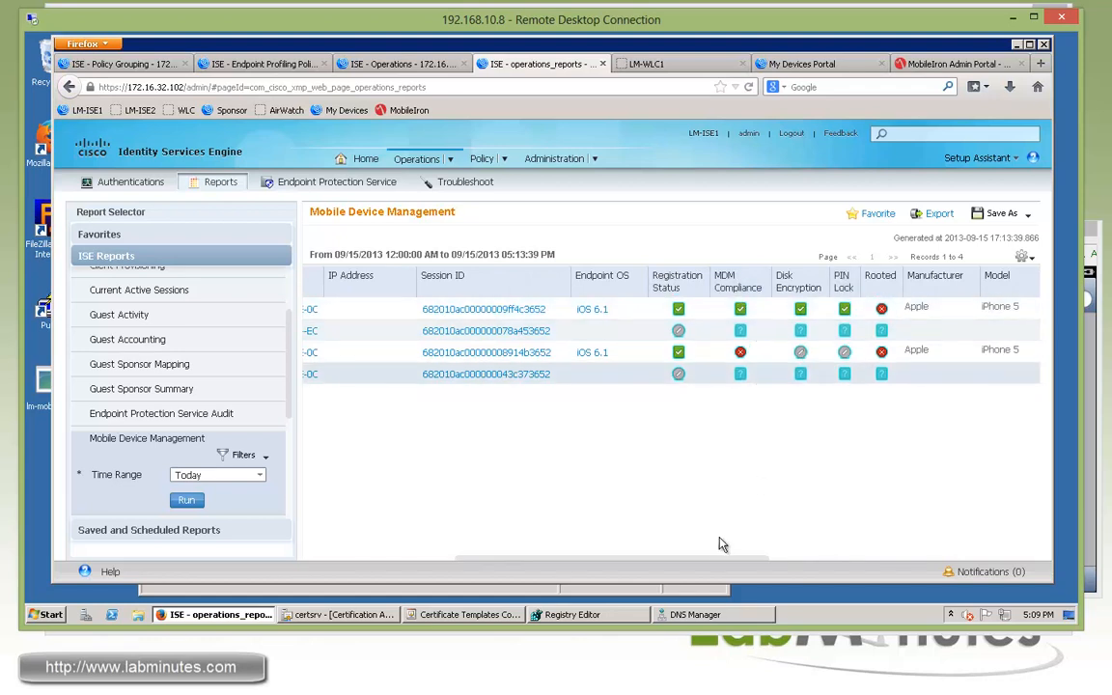
left_click_drag(721, 564, 710, 564)
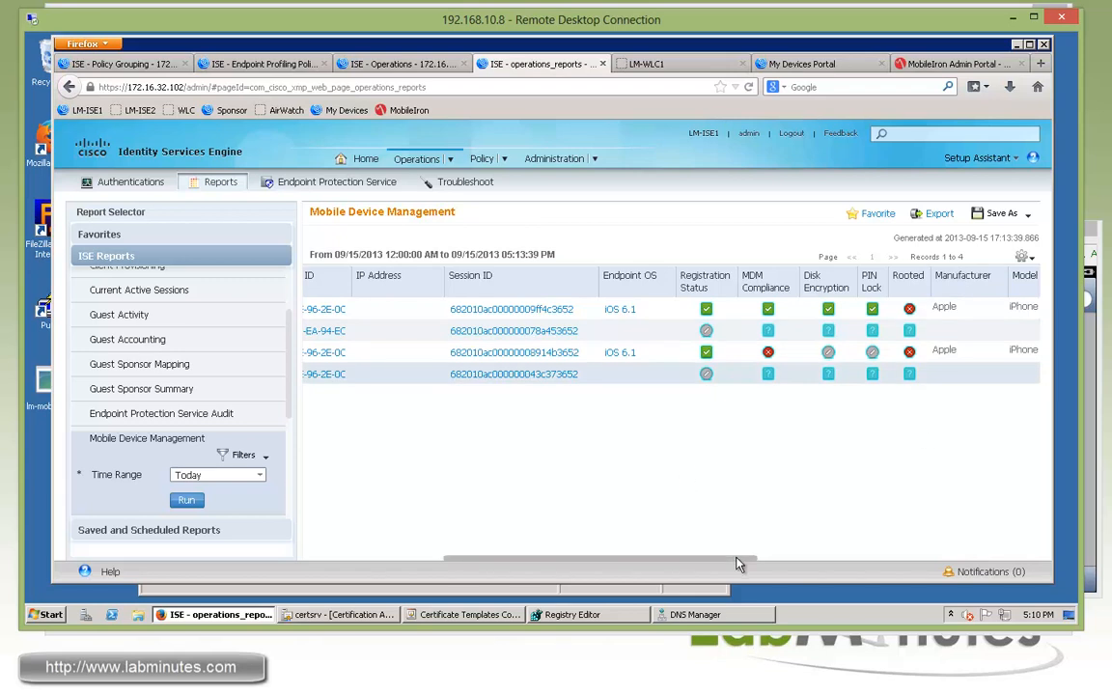
left_click_drag(738, 563, 425, 563)
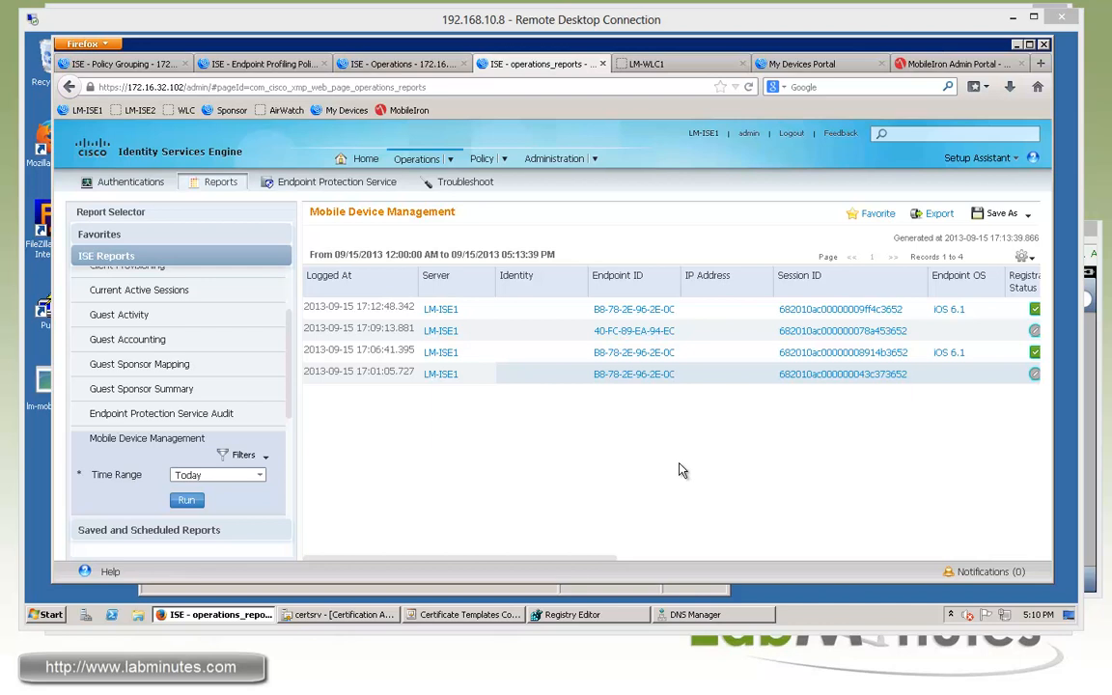
left_click(1090, 275)
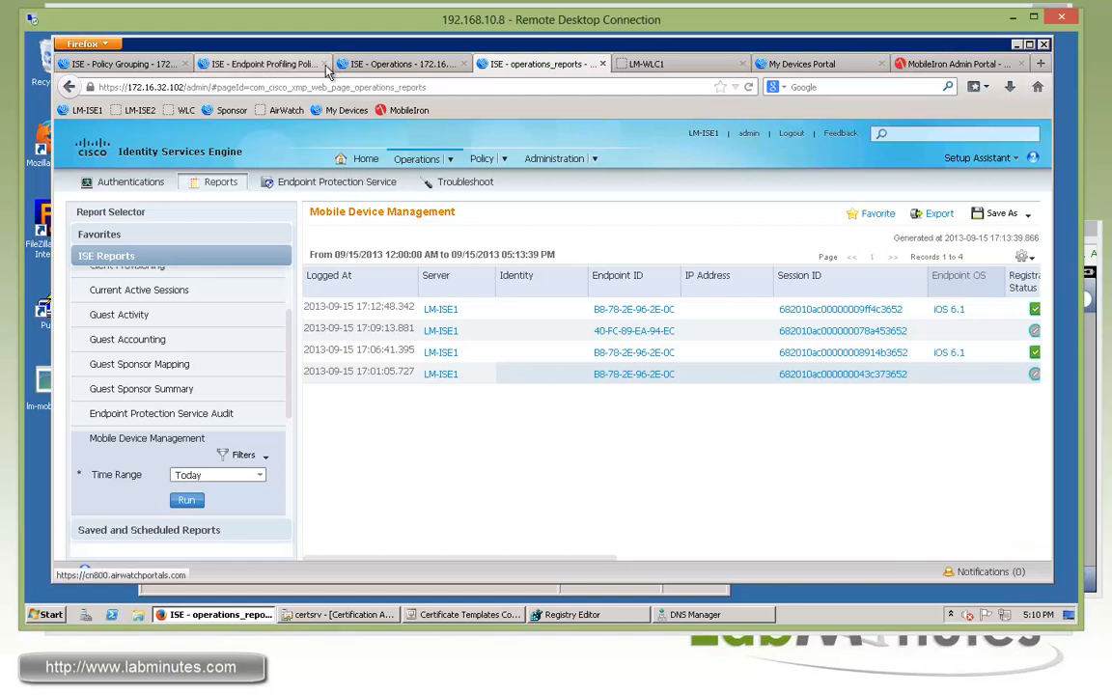
Navigate to Administration > Identity Management > Identities > Endpoints in ISE
left_click(121, 63)
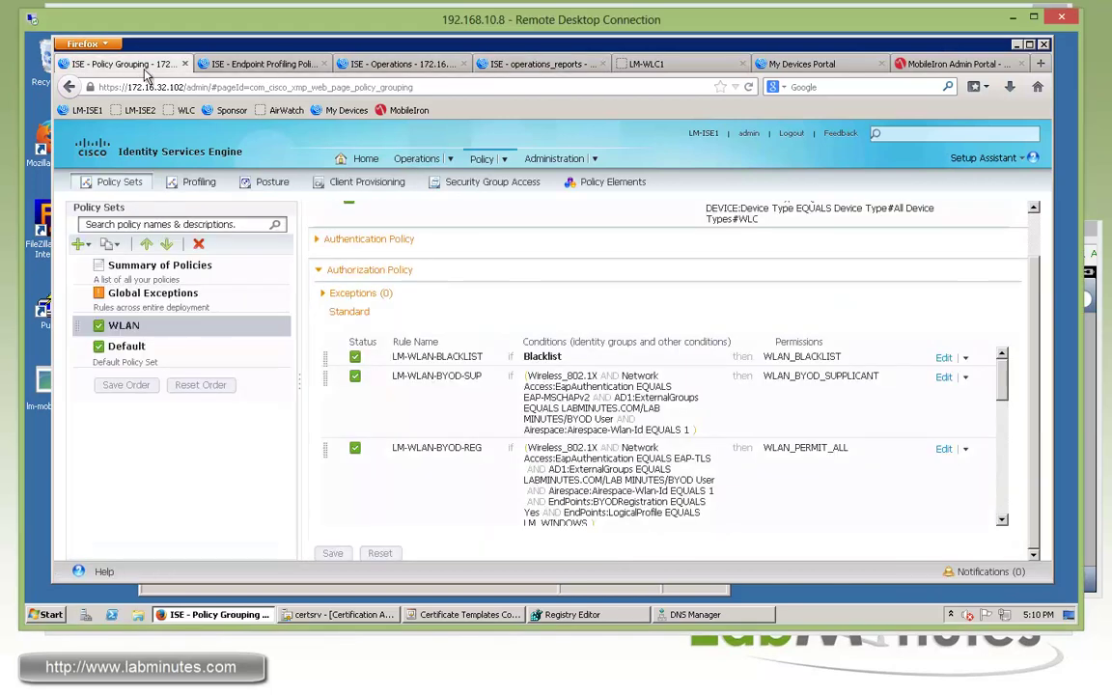
left_click(260, 64)
left_click(594, 159)
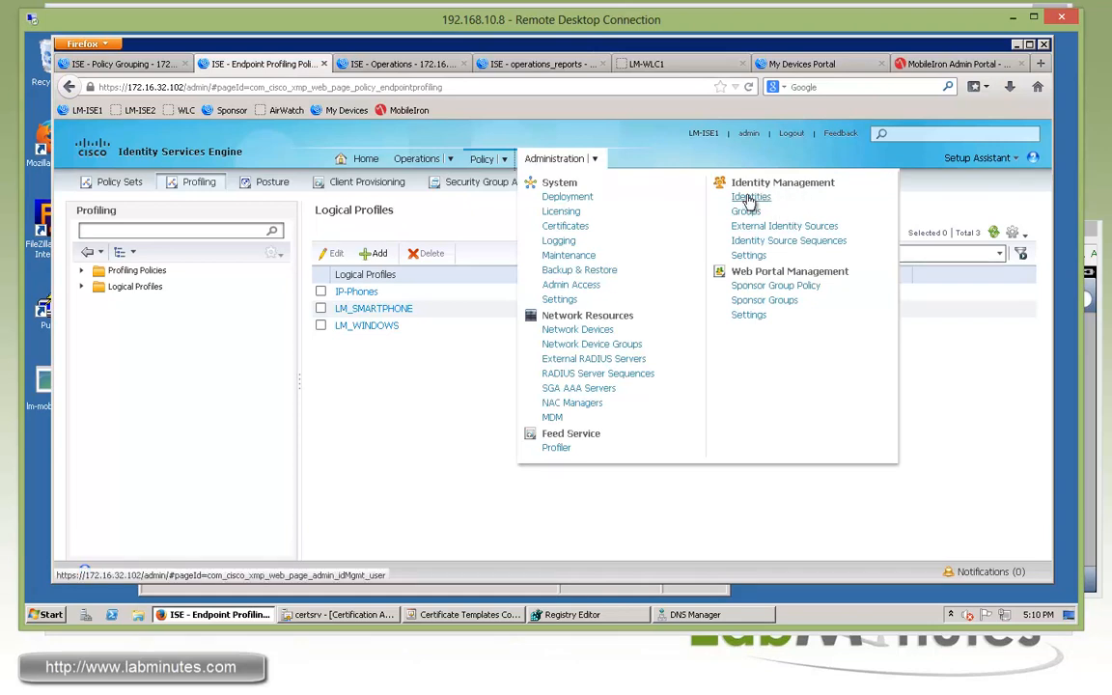
left_click(750, 197)
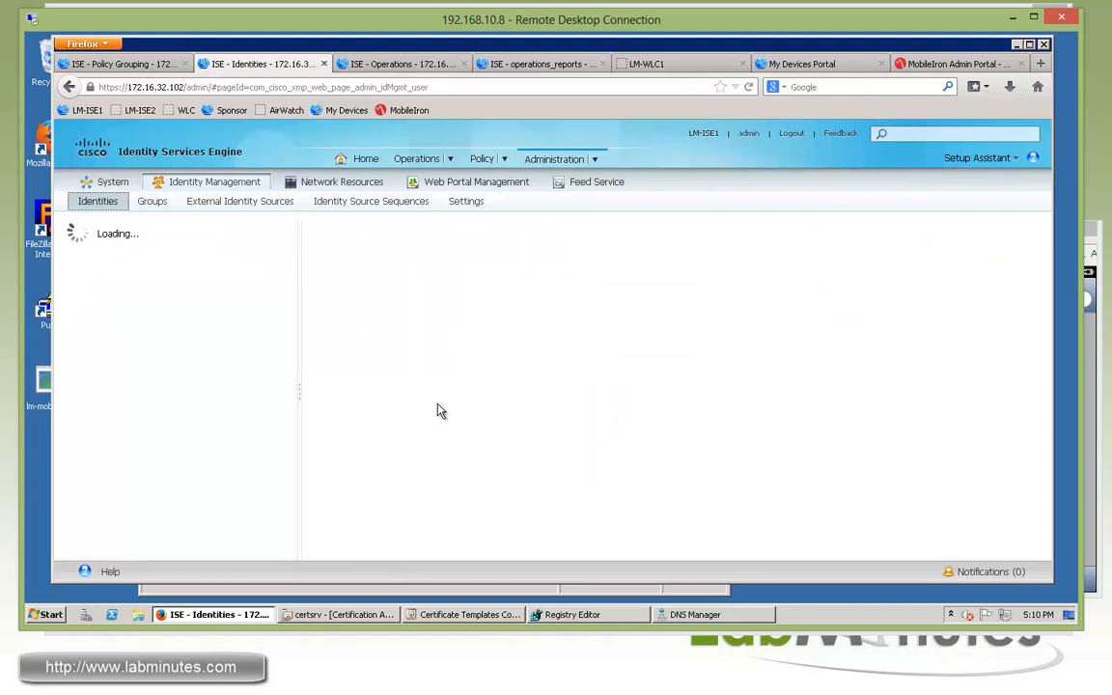
left_click(110, 308)
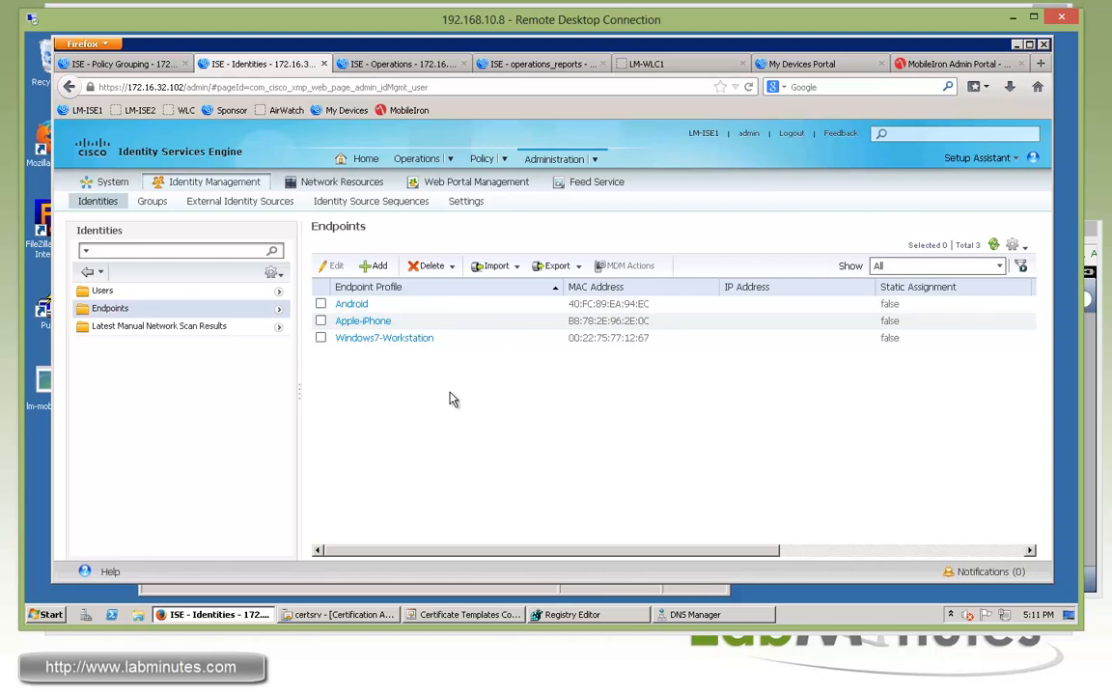
Tick the Apple-iPhone endpoint and review its MDM Actions (Corporate Wipe, PIN Lock)
mouse_move(445, 320)
left_click(320, 321)
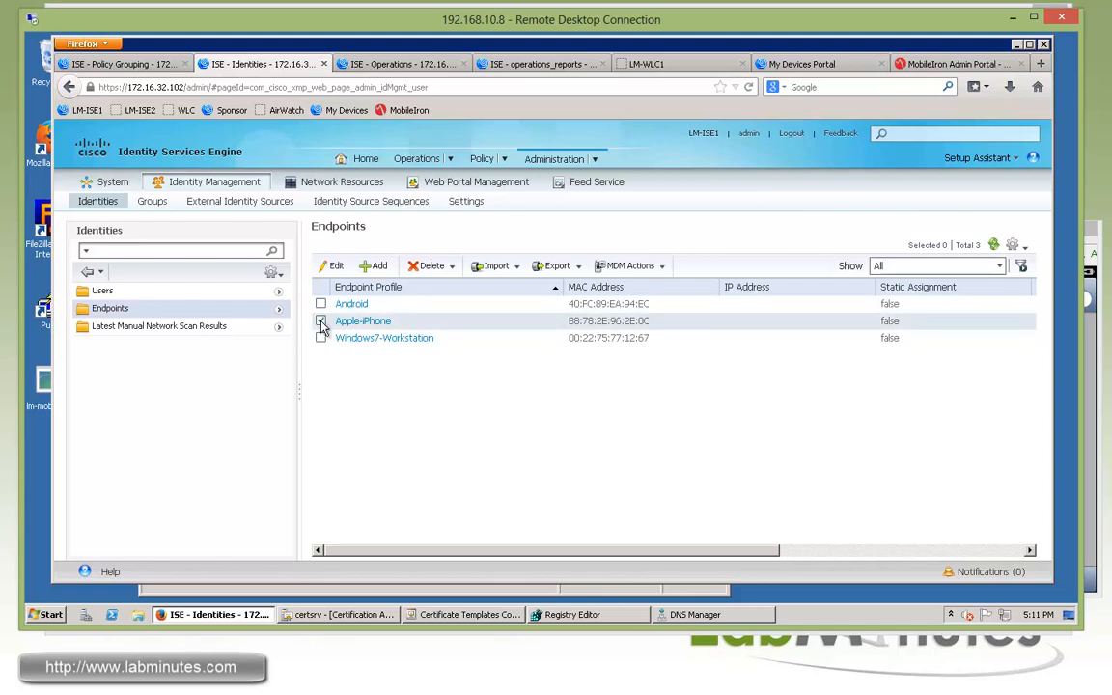
left_click(664, 268)
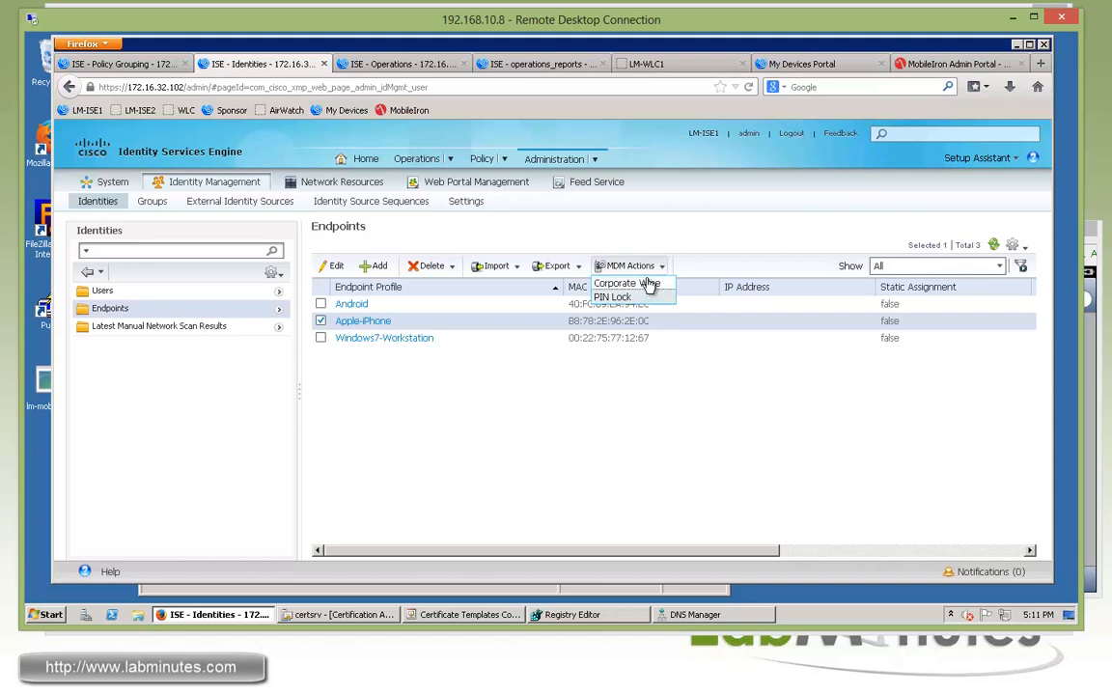
left_click(666, 323)
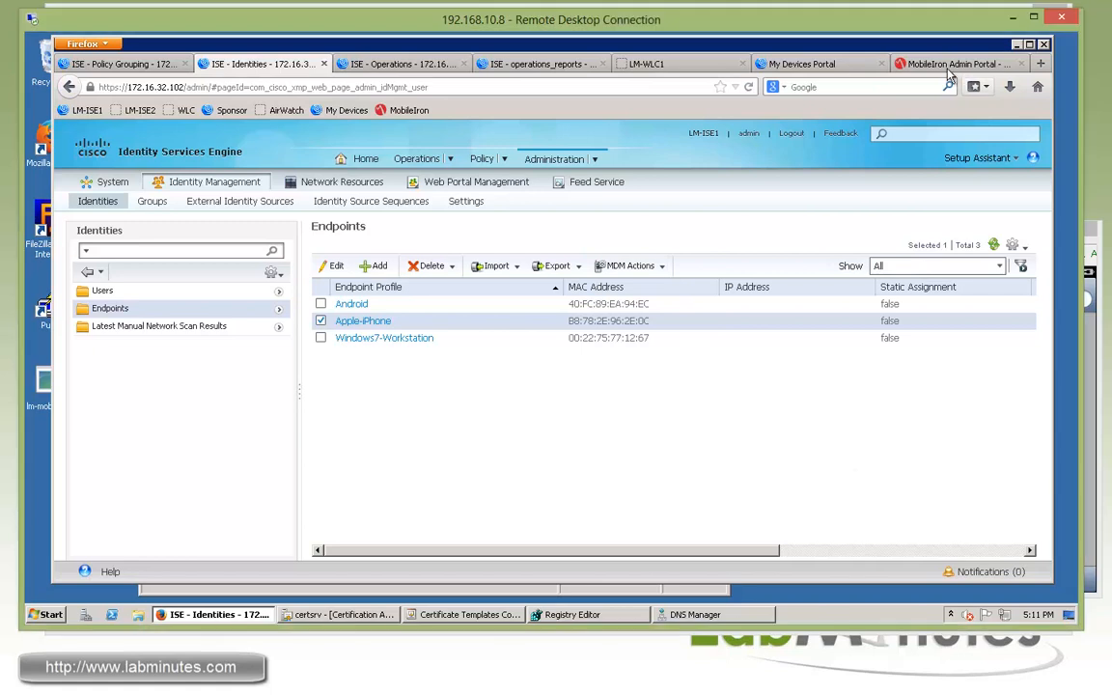
In MobileIron, tick Employee1's iPhone 5 and review its Actions menu (Wipe, Retire)
left_click(898, 64)
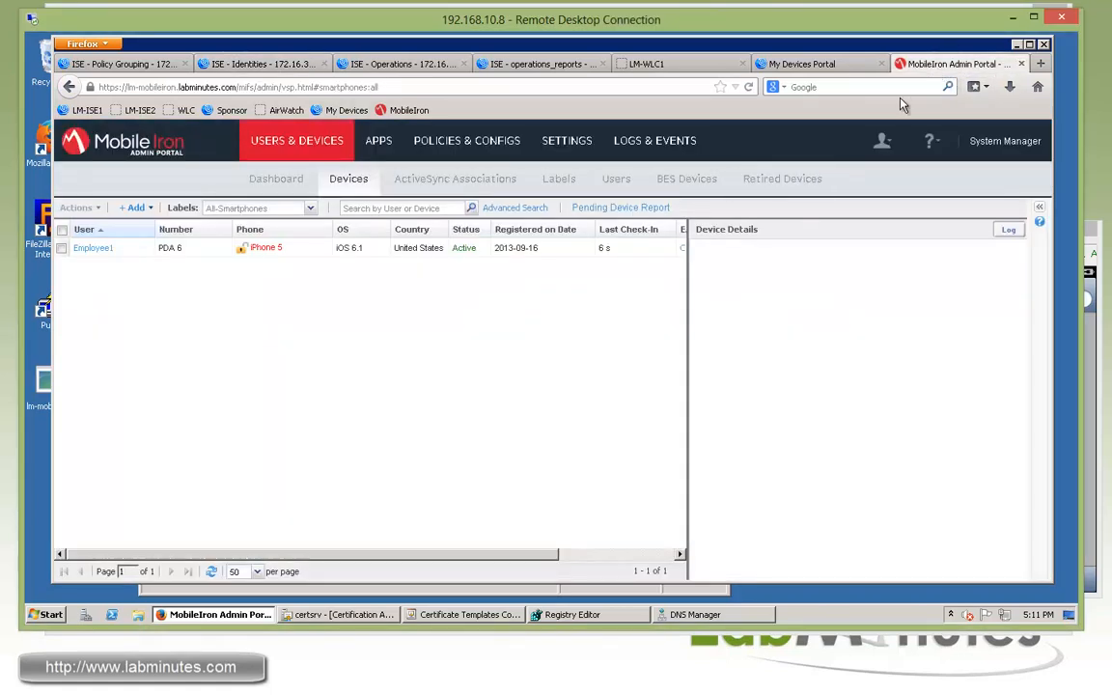
left_click(62, 248)
left_click(80, 208)
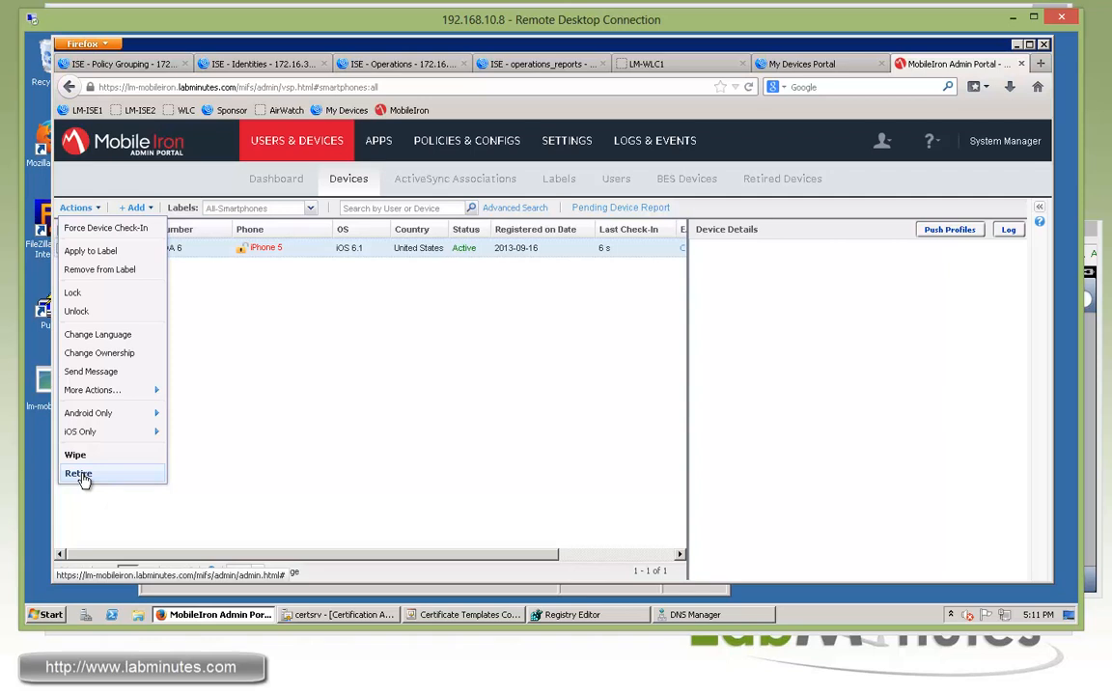
left_click(373, 397)
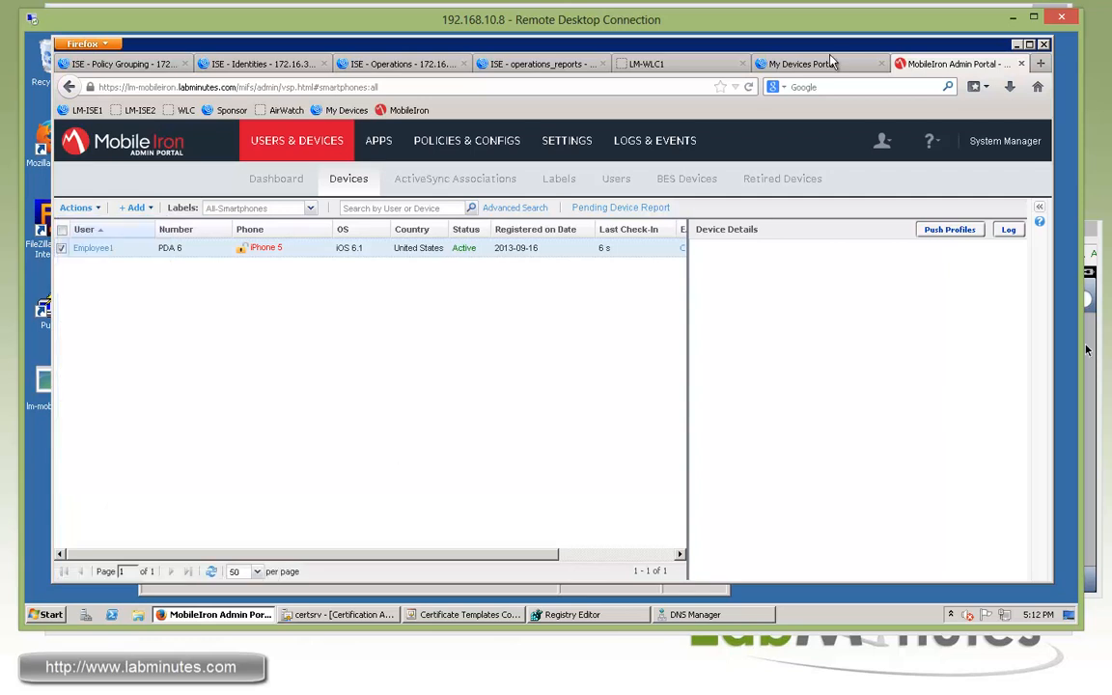
Sign back into My Devices Portal as employee1 and select the iPhone B8:78:2E:96:2E:0C
left_click(816, 64)
left_click(642, 336)
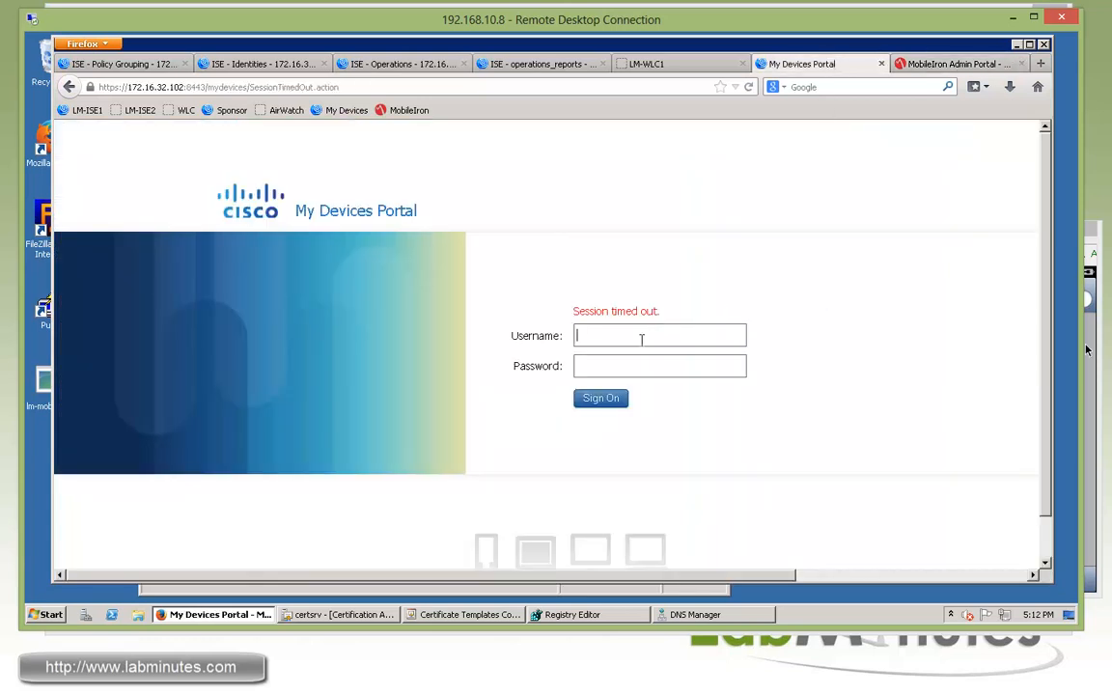
type("employee1")
key("Return")
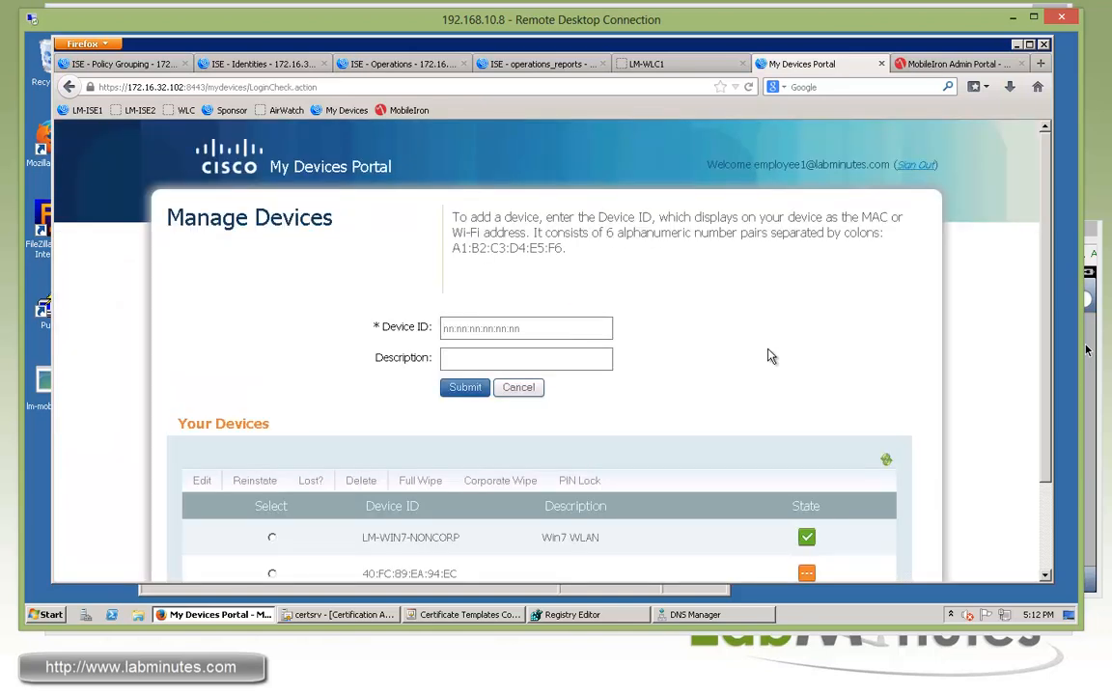
scroll(770, 355, "down", 2)
double_click(558, 507)
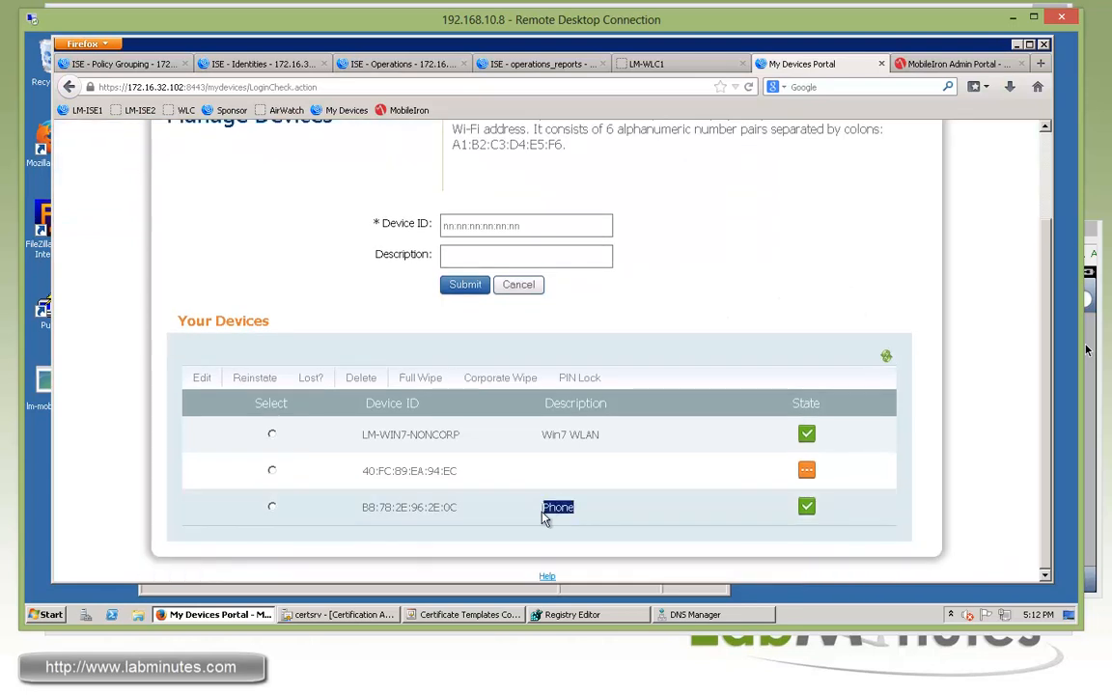
left_click(271, 506)
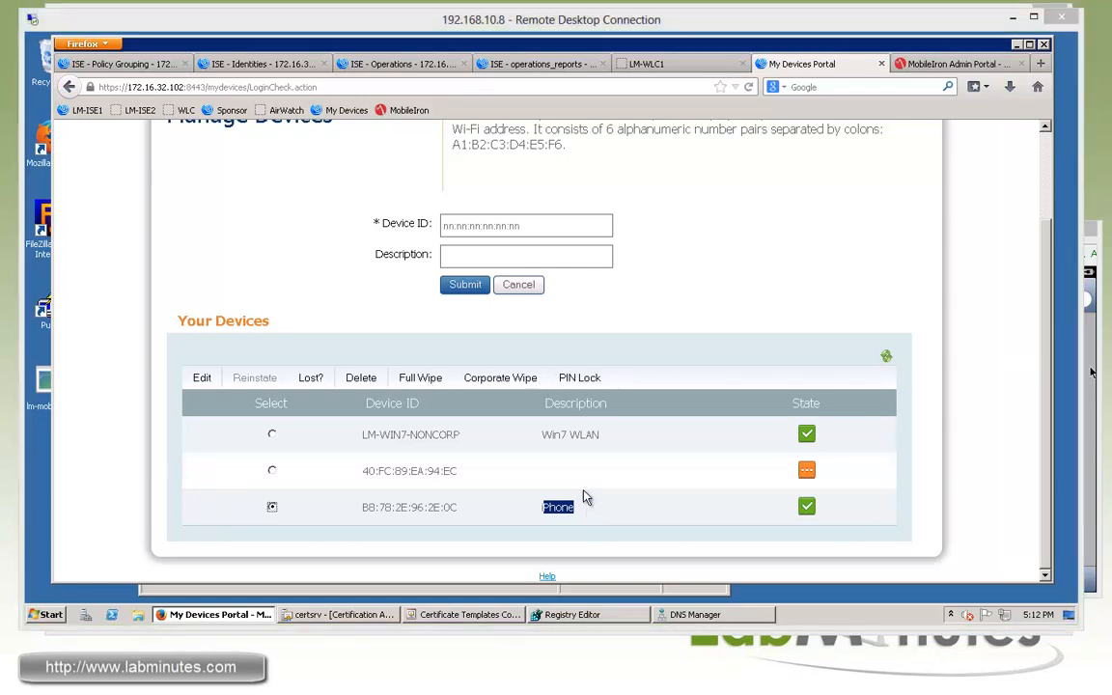
Remotely PIN lock the selected iPhone from the My Devices Portal and confirm
left_click(588, 499)
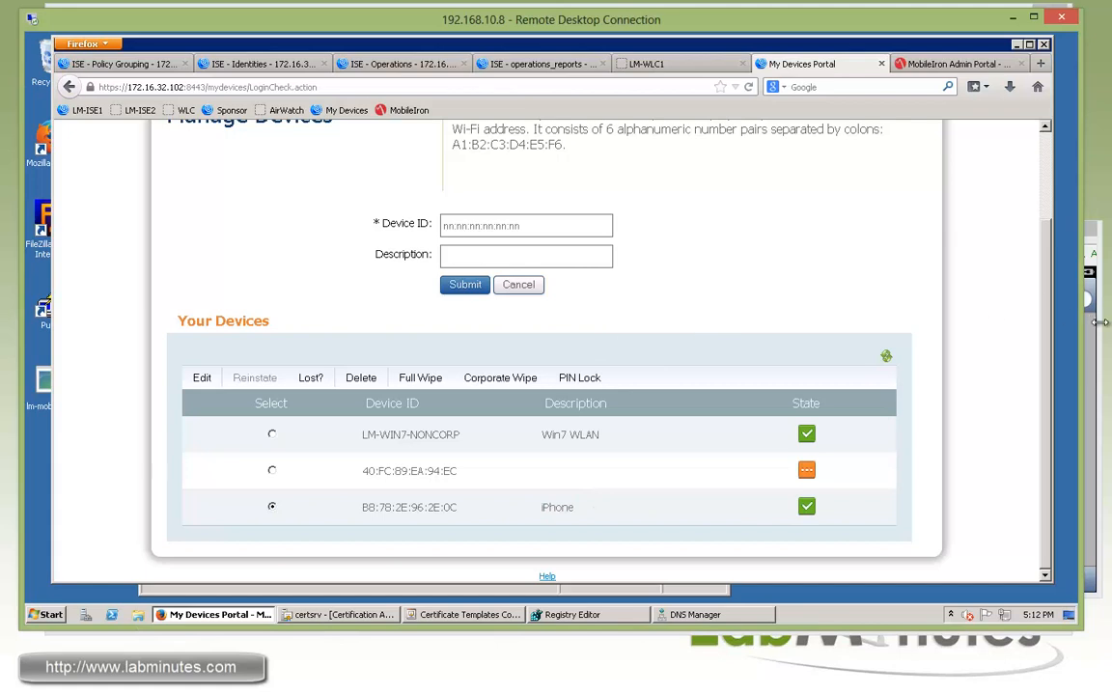
left_click(579, 377)
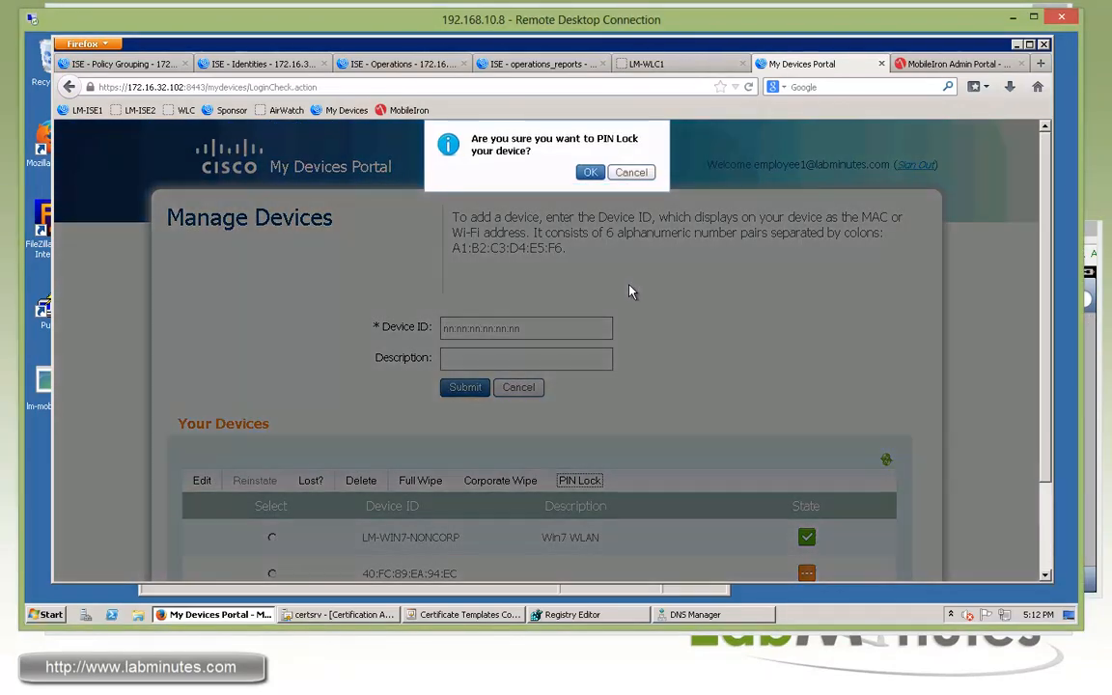
left_click(590, 172)
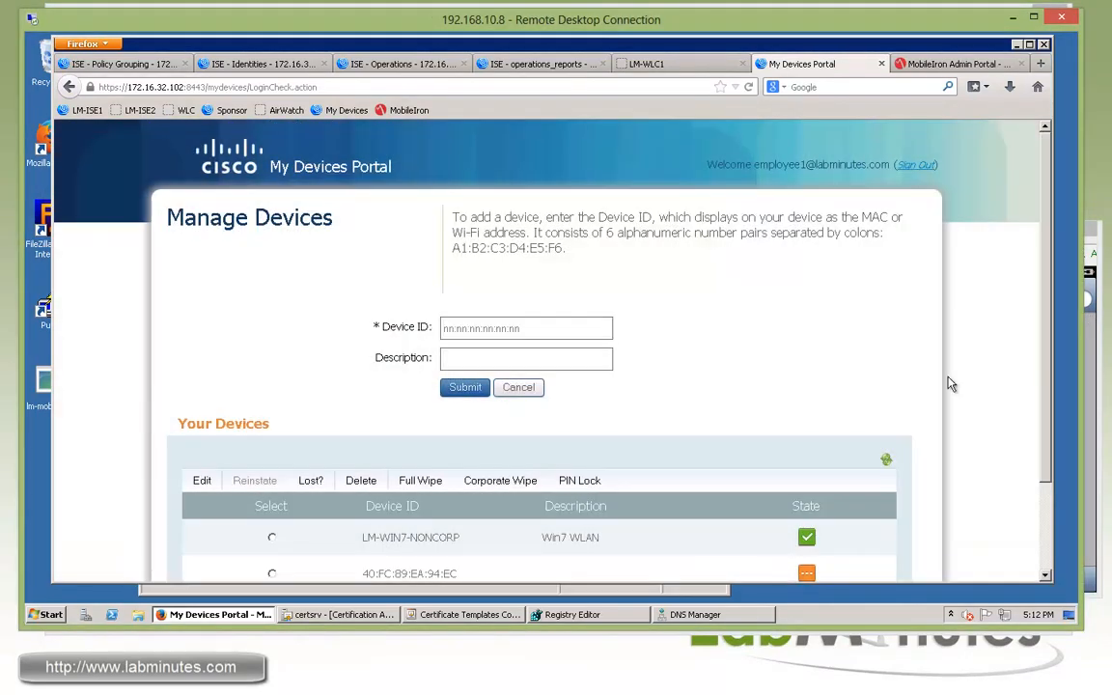
Unlock the mirrored iPhone with its passcode and move the viewer window aside
left_click(1091, 289)
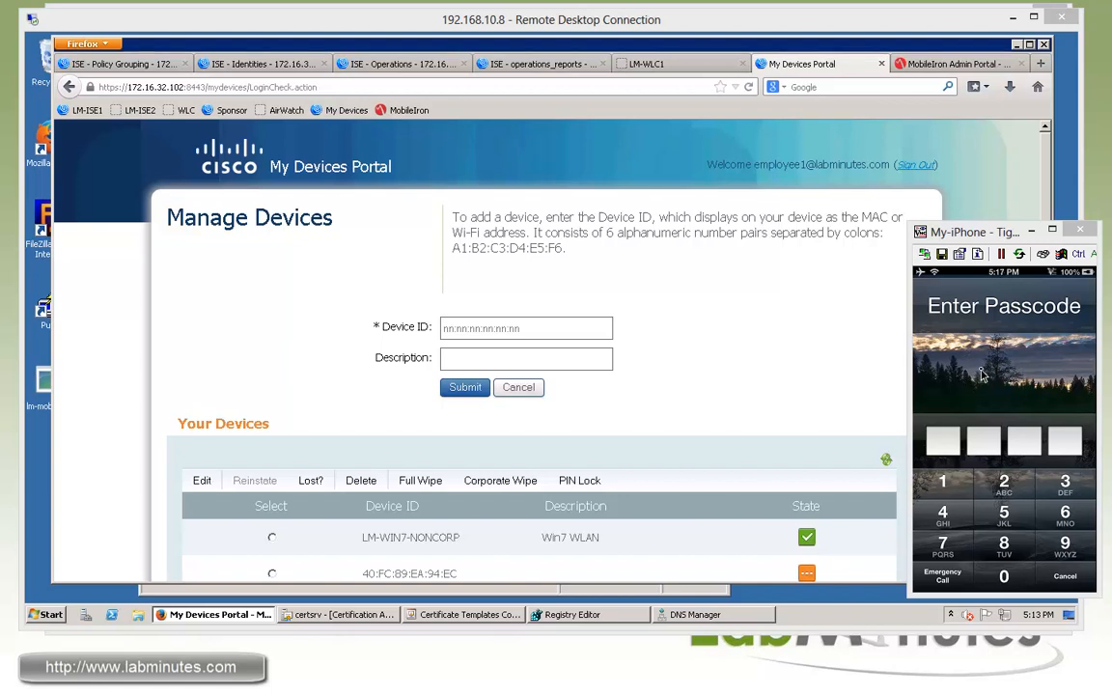
left_click(944, 483)
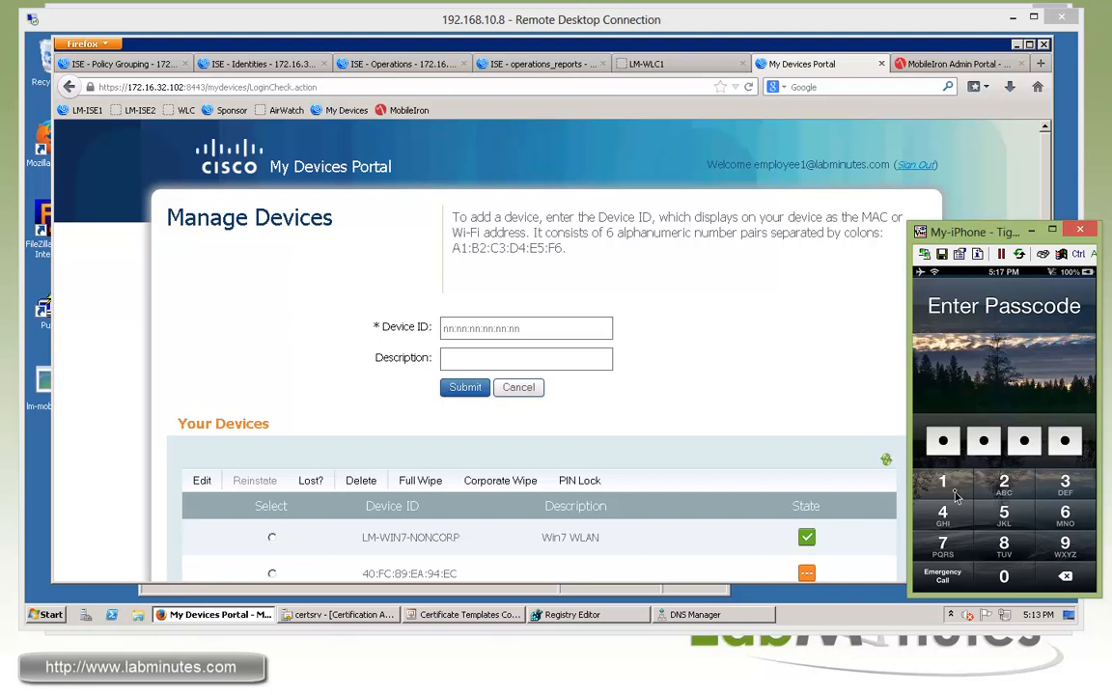
left_click(943, 483)
left_click_drag(966, 232, 1106, 232)
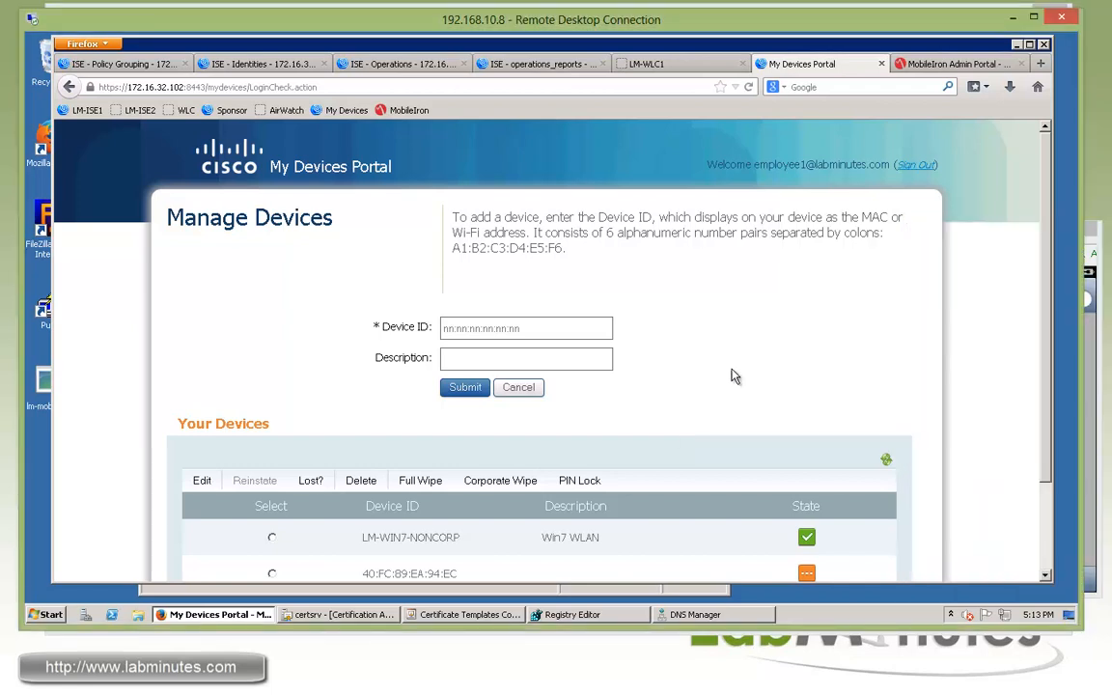
scroll(732, 375, "down", 3)
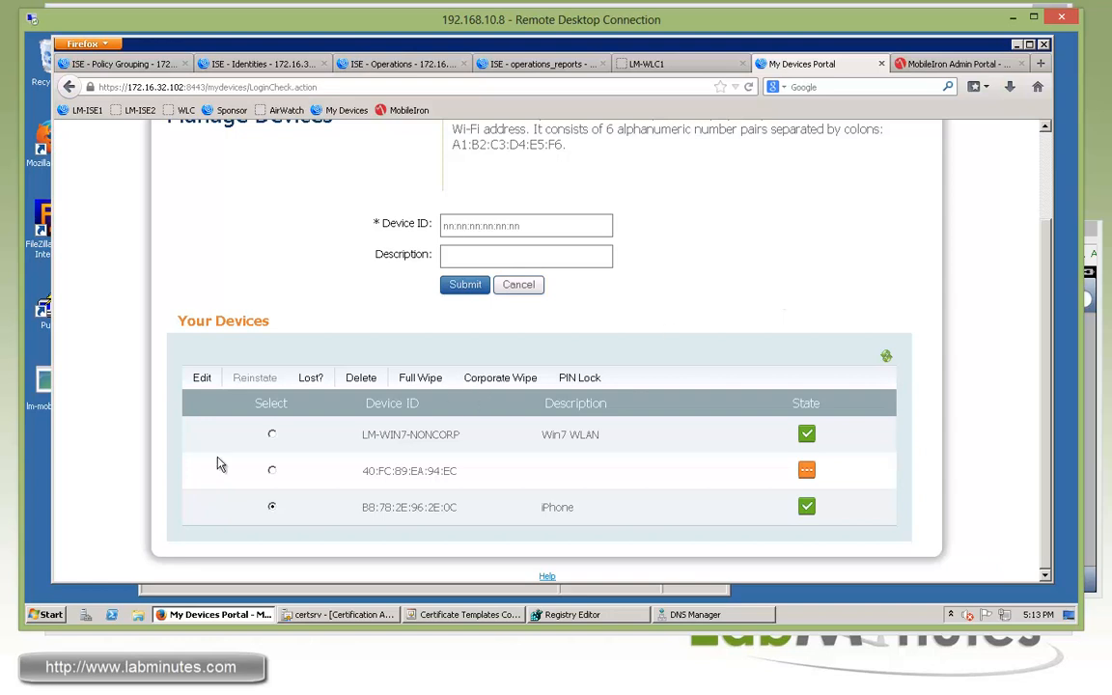
Run a Corporate Wipe on the iPhone from the My Devices Portal and confirm
left_click(499, 379)
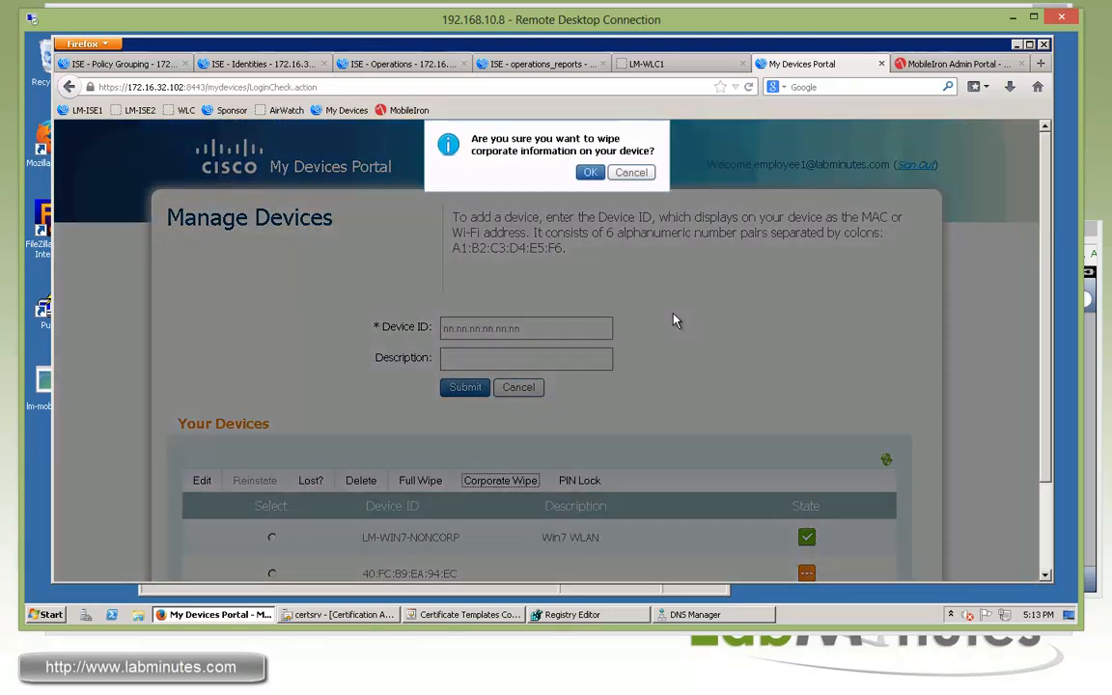
left_click(590, 173)
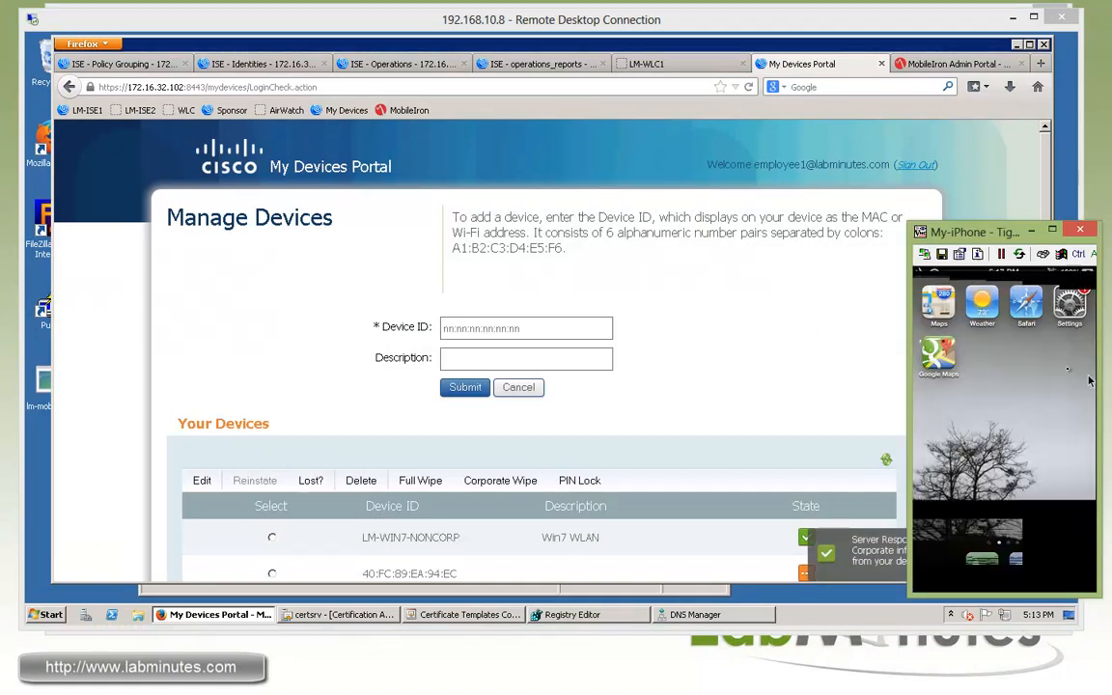
On the iPhone, see MobileIron reset to registration and check Settings > General > Profiles
left_click_drag(1062, 382, 961, 391)
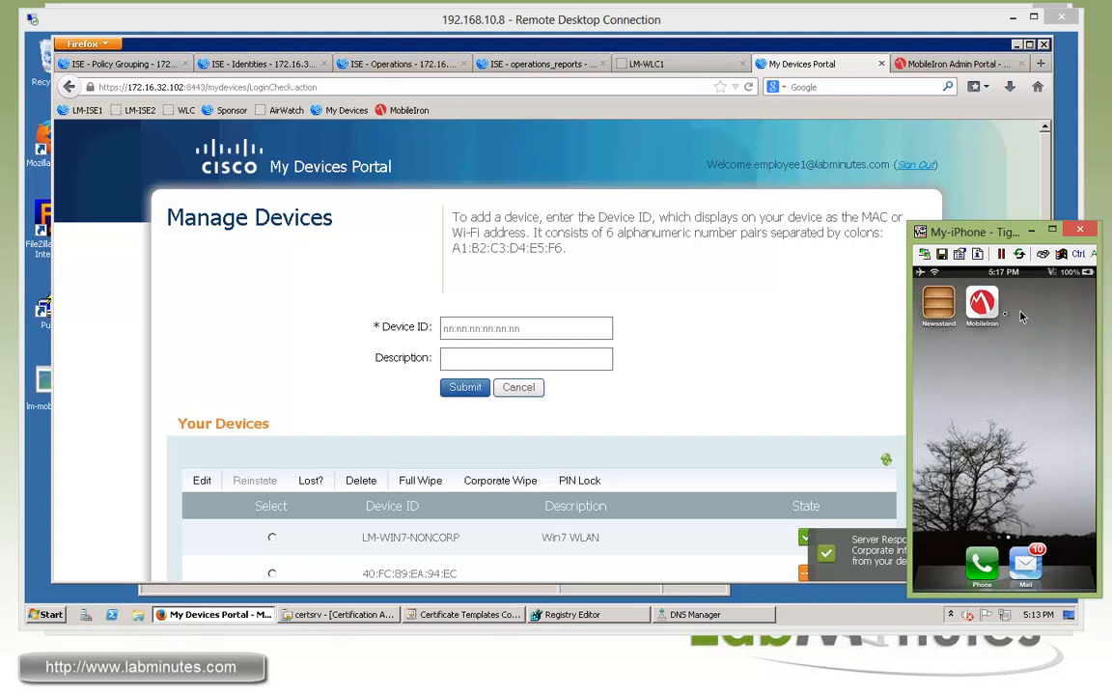
left_click(983, 305)
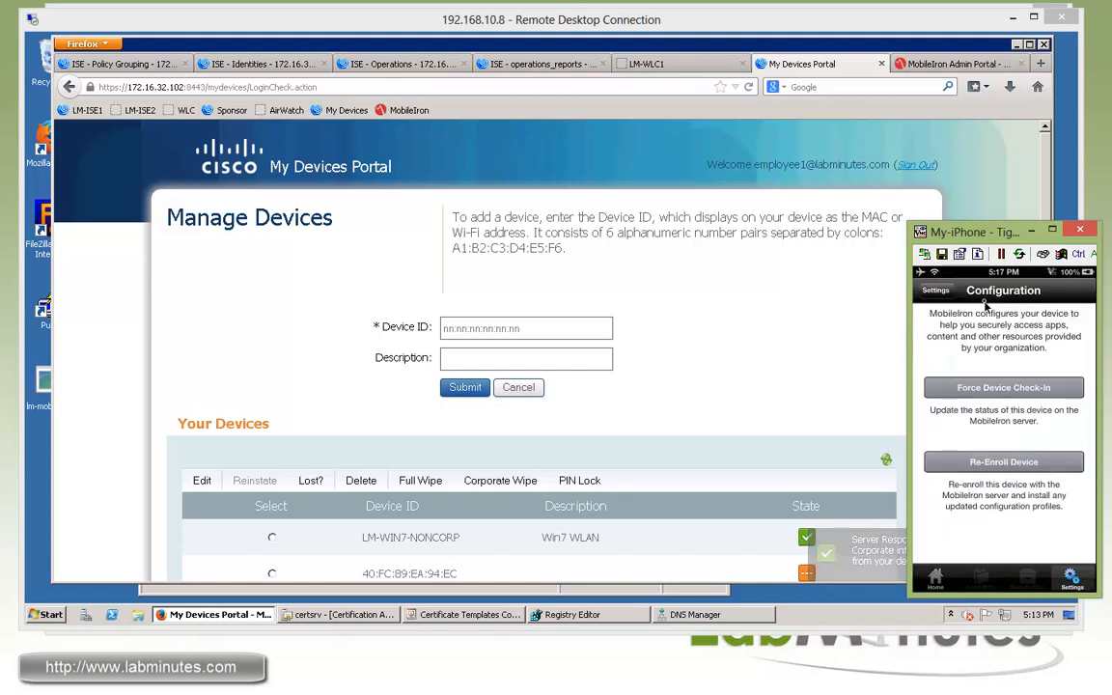
left_click(1005, 472)
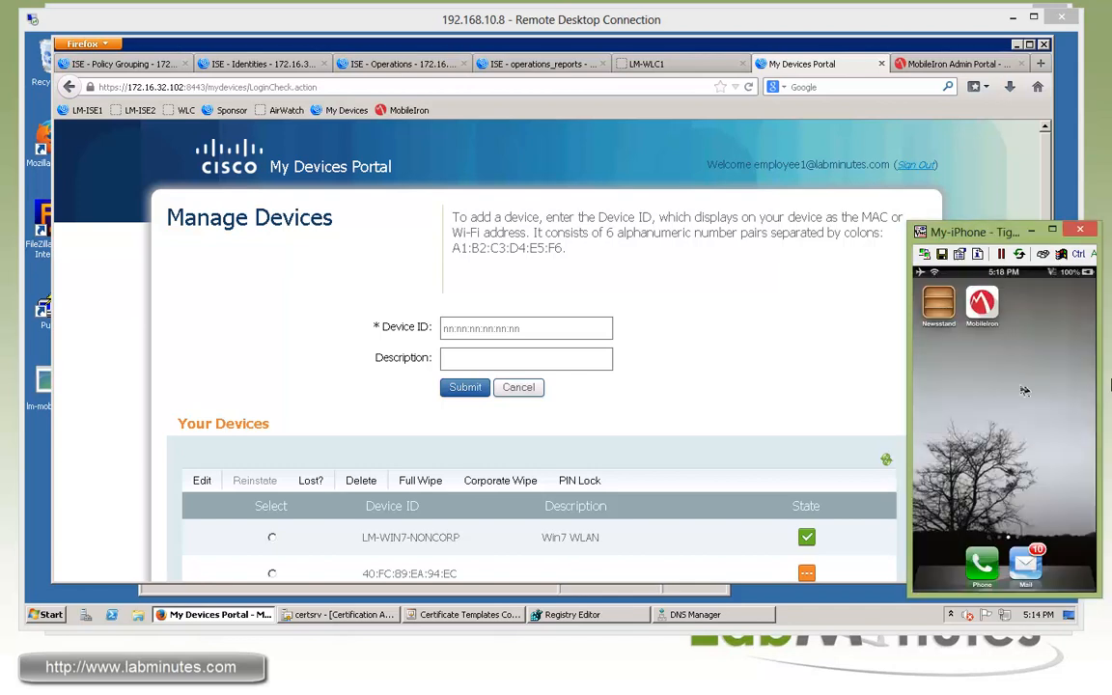
left_click(1061, 304)
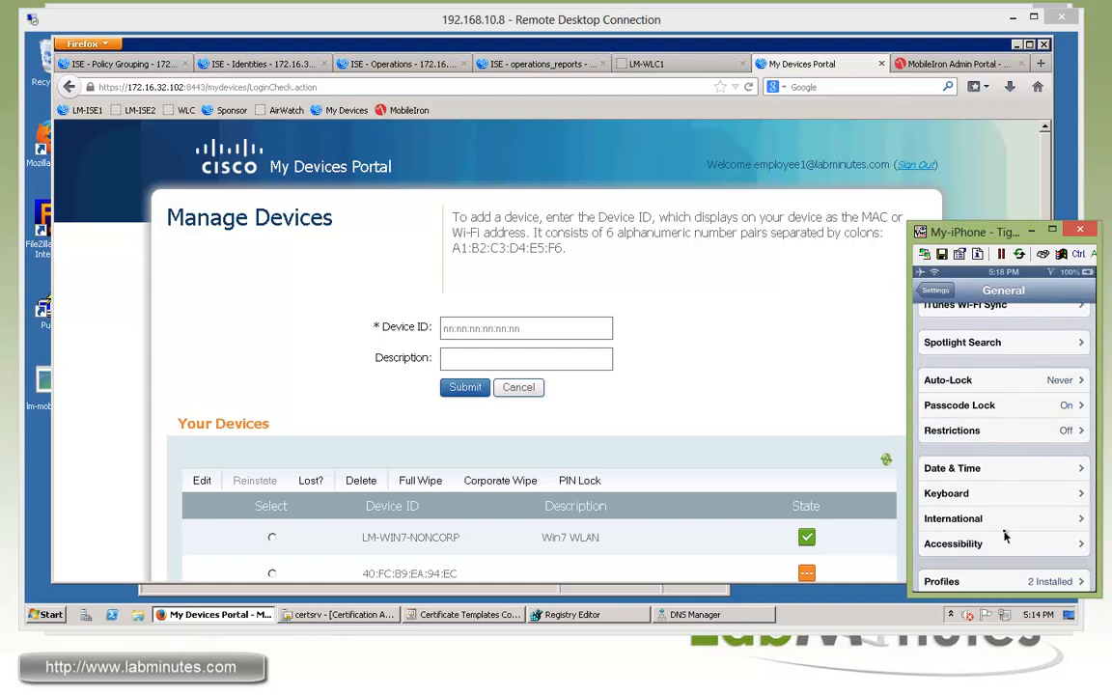
left_click(982, 582)
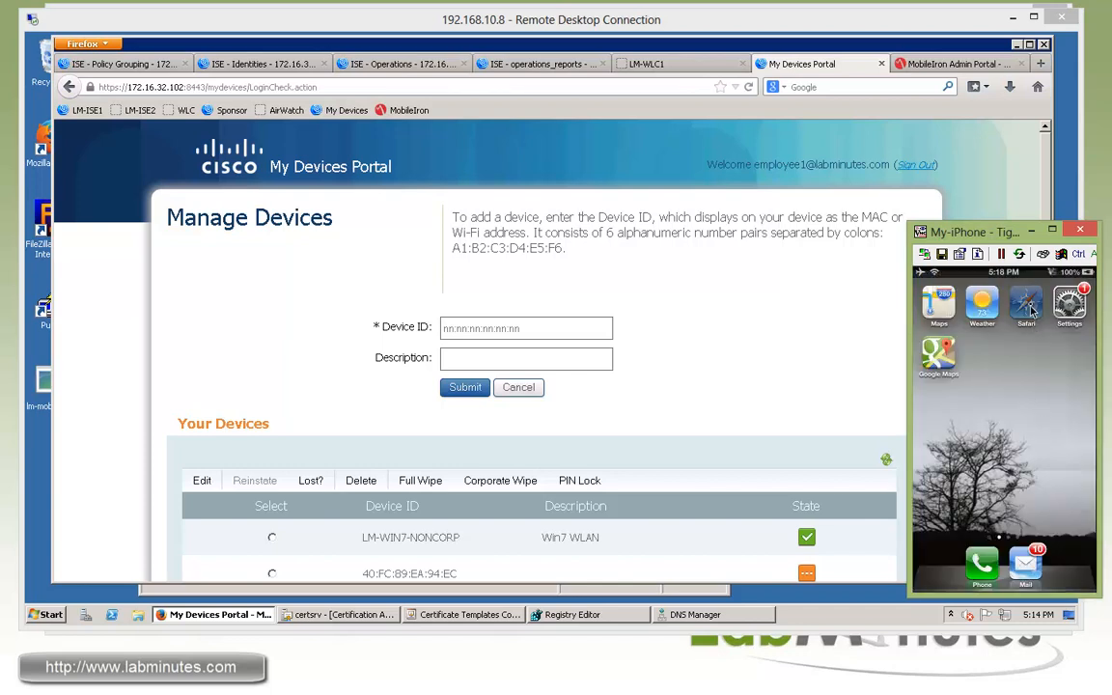
In iPhone Safari, load 172.16.32.40 to confirm the IIS7 page still opens
left_click(1026, 305)
left_click(991, 299)
left_click(1038, 299)
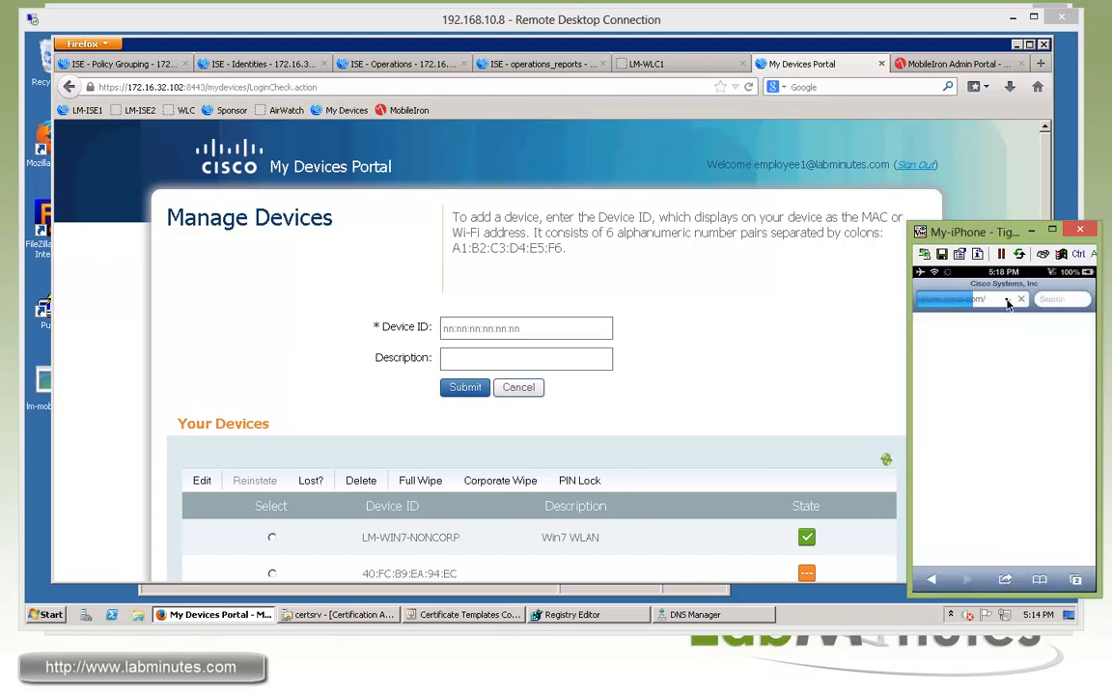
left_click(1001, 303)
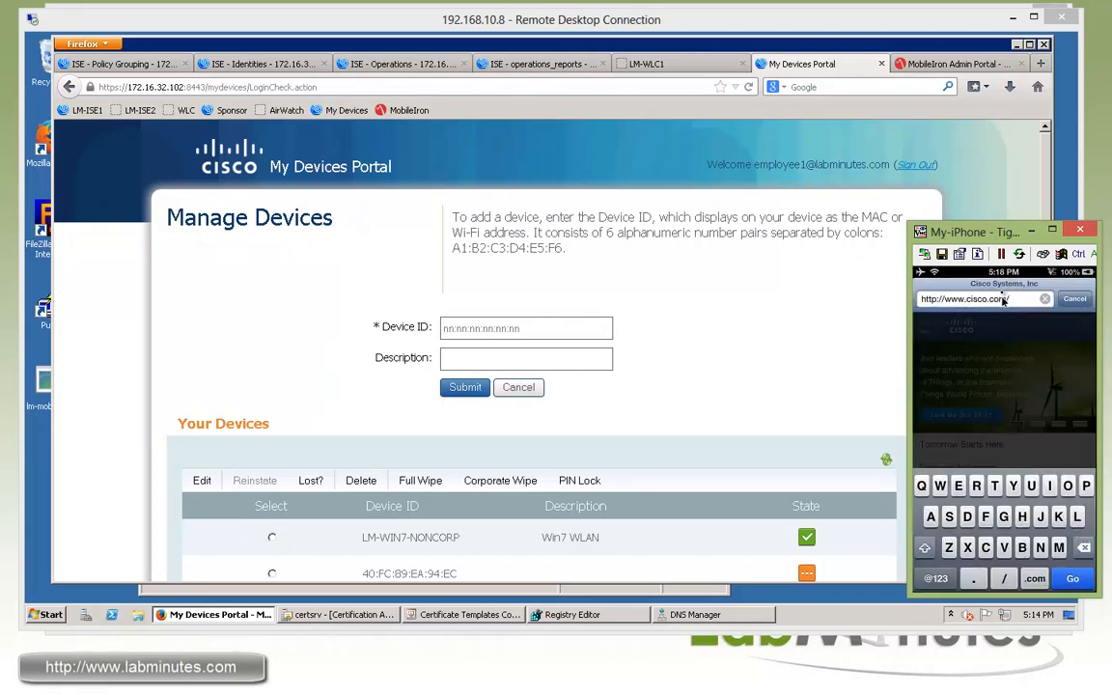
type("172.")
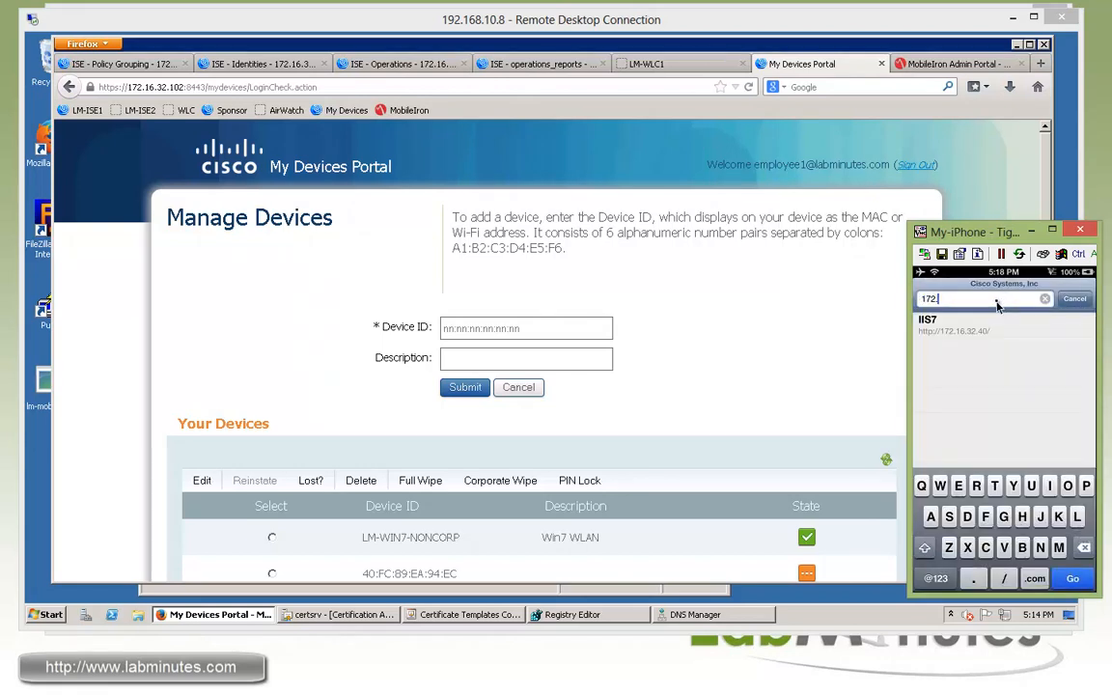
type("16.32.40/")
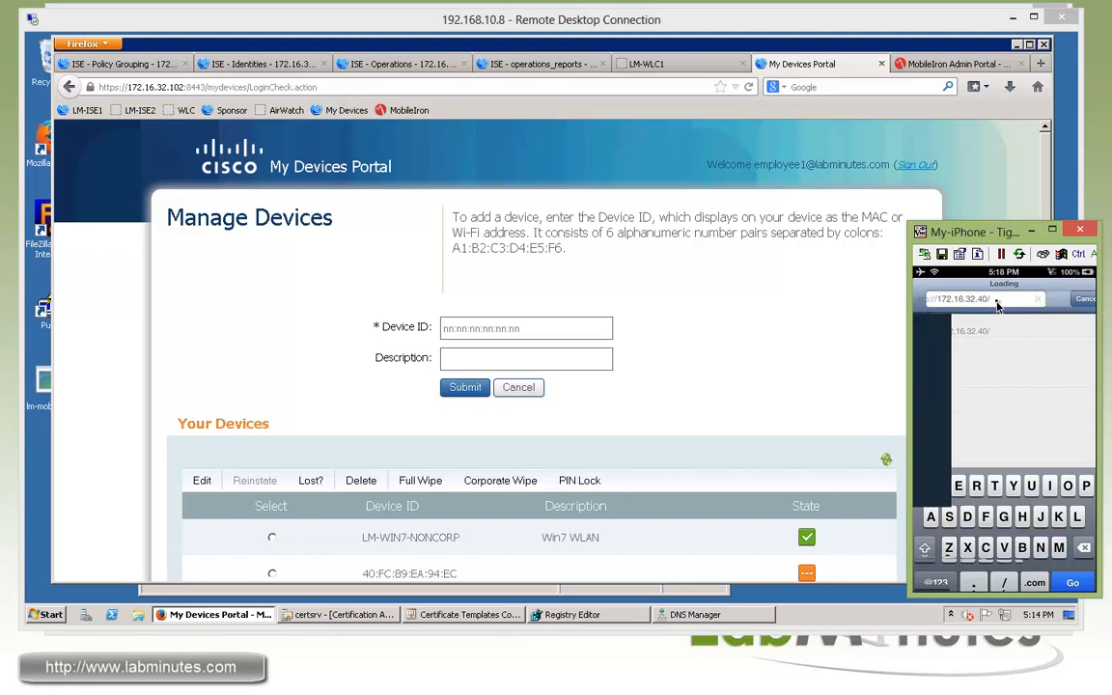
key("Return")
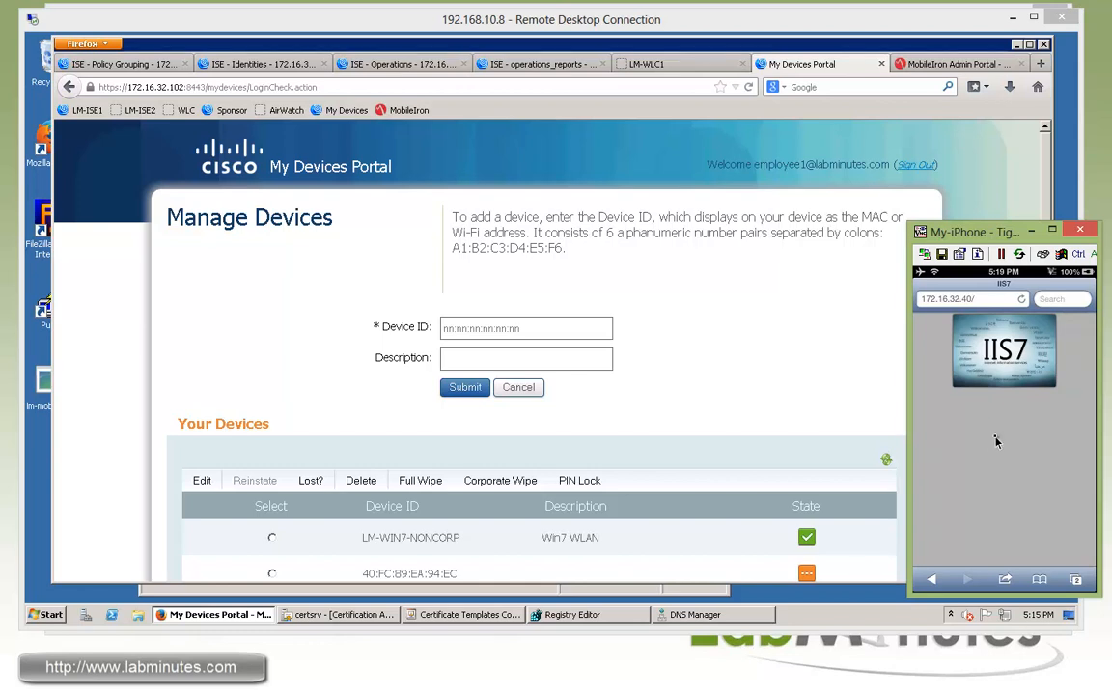
Mark the iPhone as lost in the My Devices Portal and confirm
left_click(767, 400)
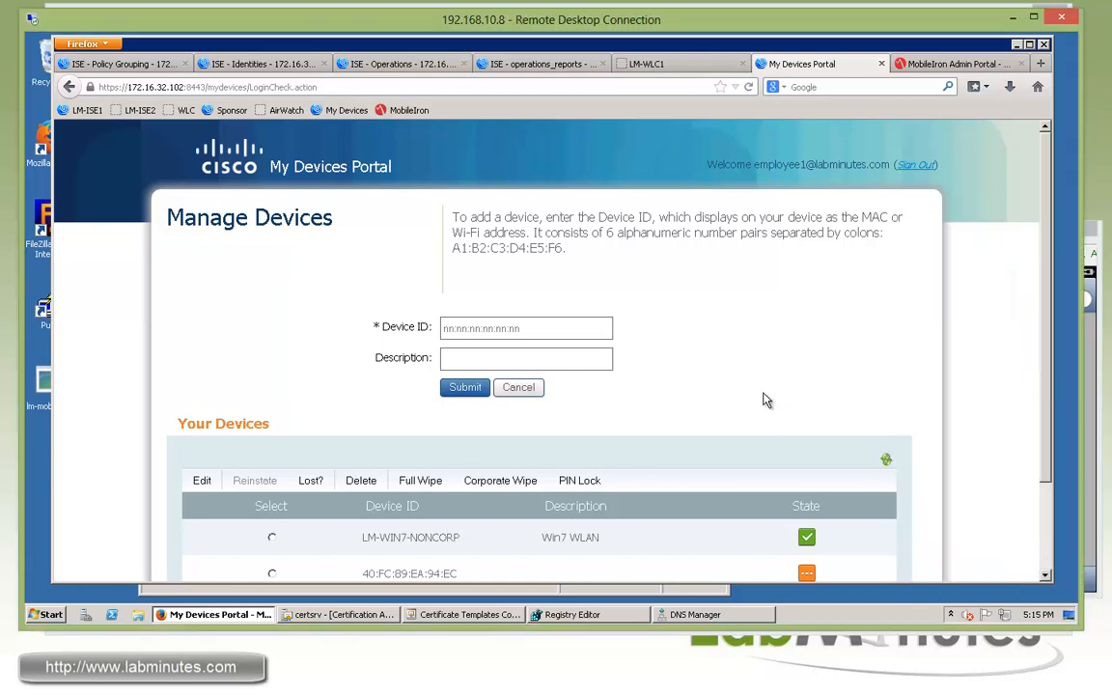
scroll(742, 402, "down", 3)
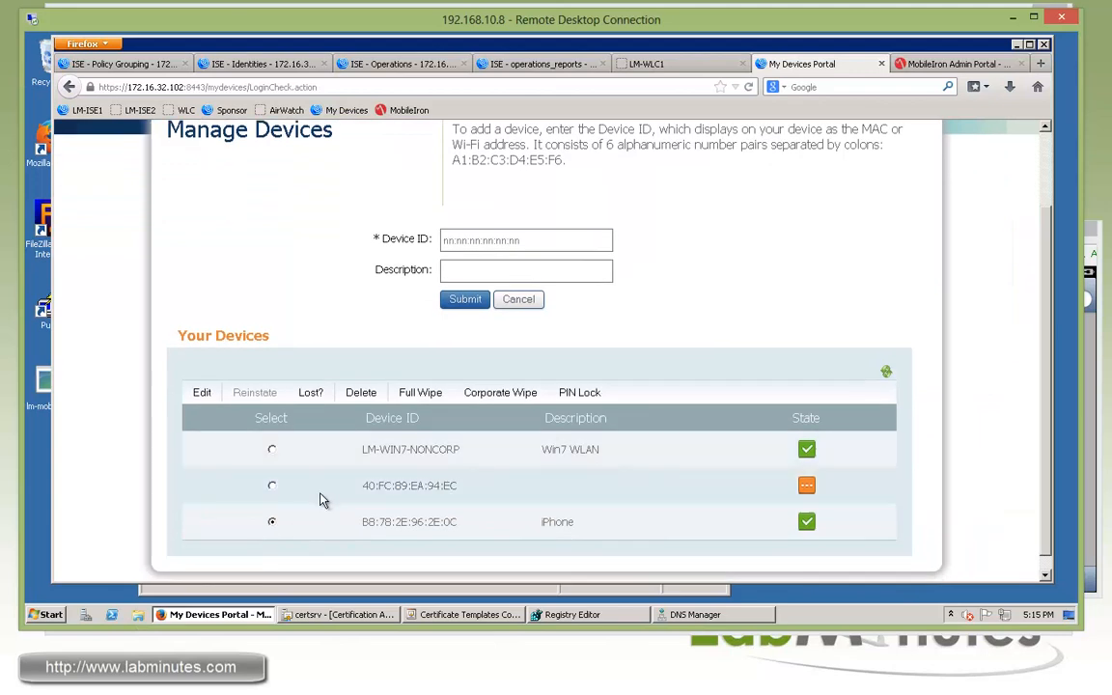
left_click(310, 392)
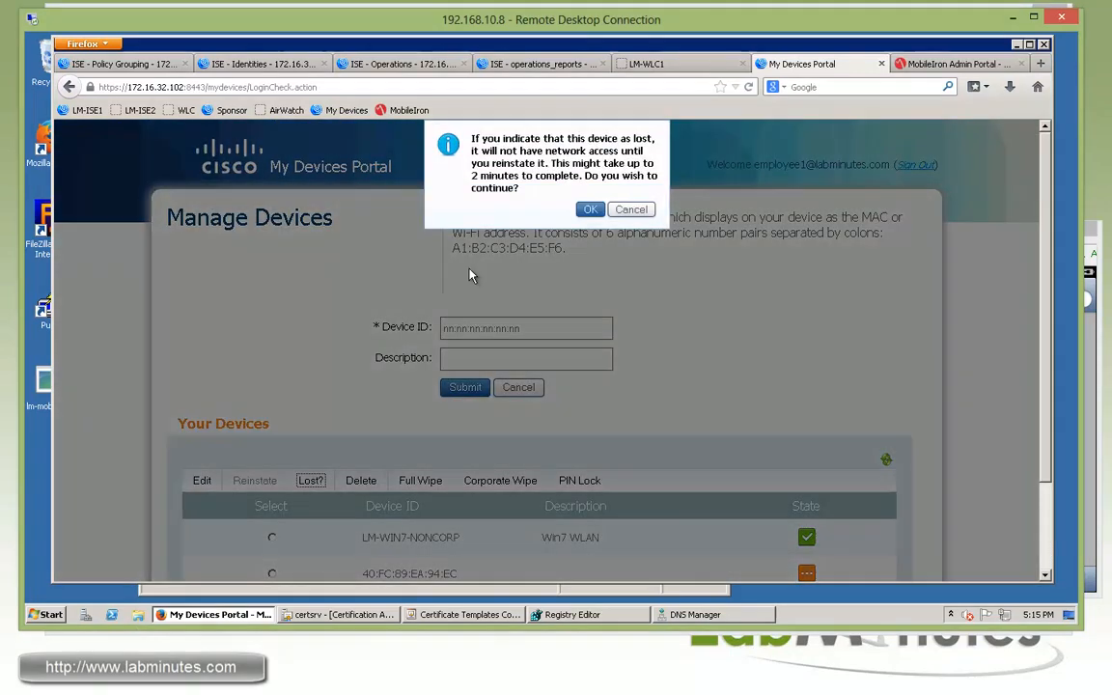
left_click(591, 211)
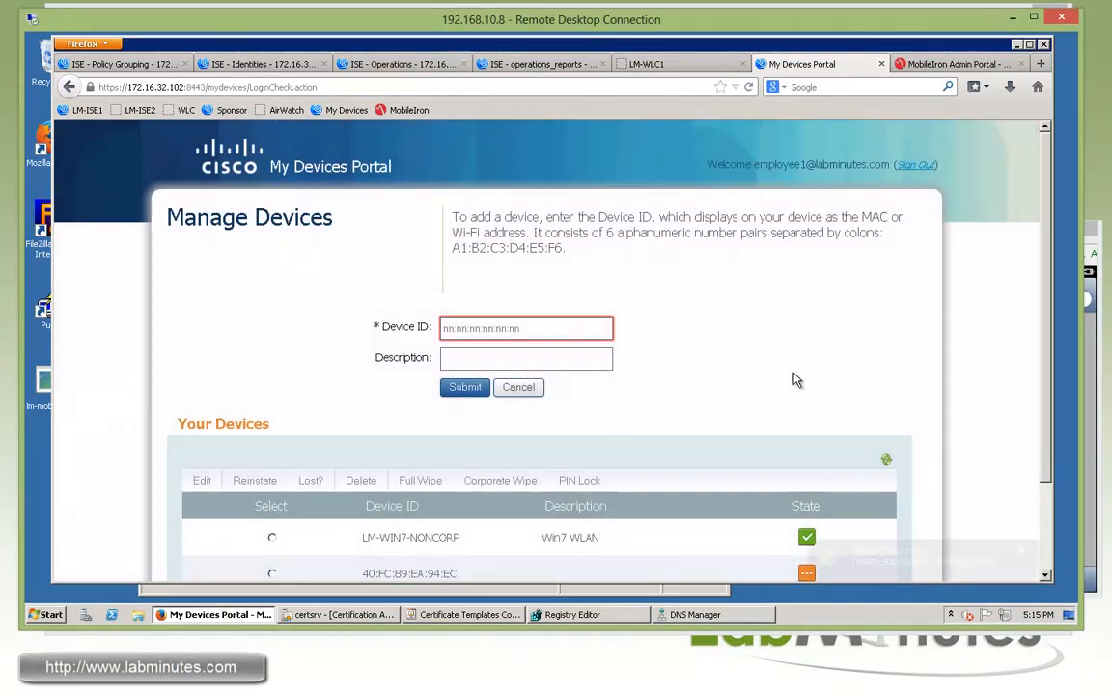
Reload 172.16.32.40 in iPhone Safari to see the Unauthorized Network Access page
left_click(1089, 289)
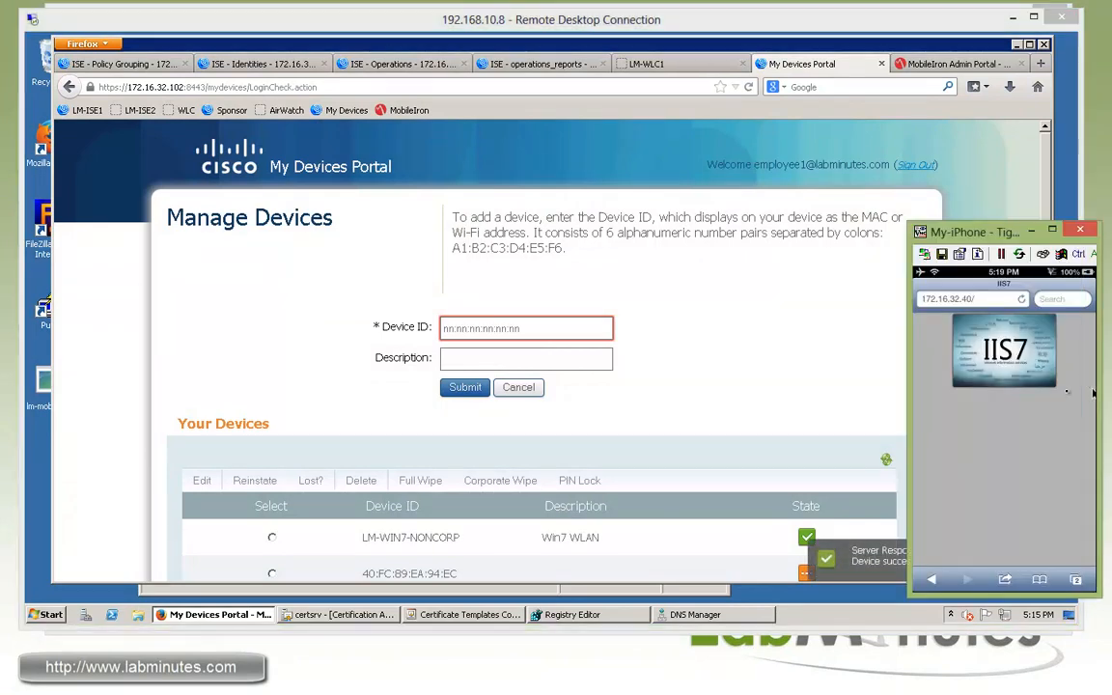
left_click(970, 299)
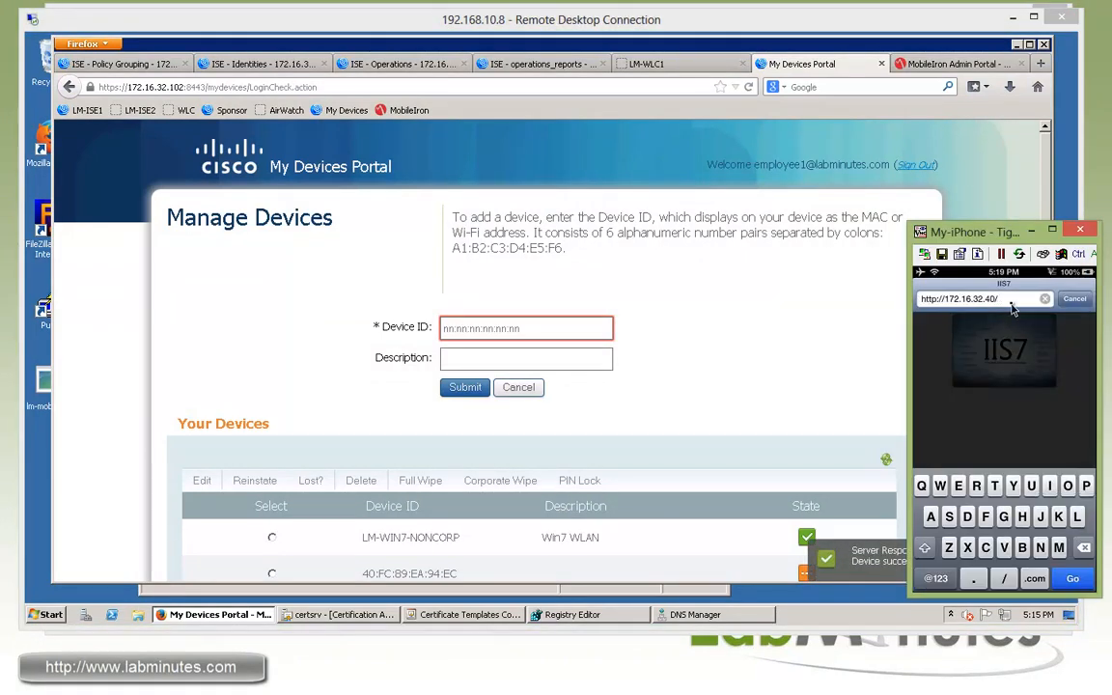
key("Return")
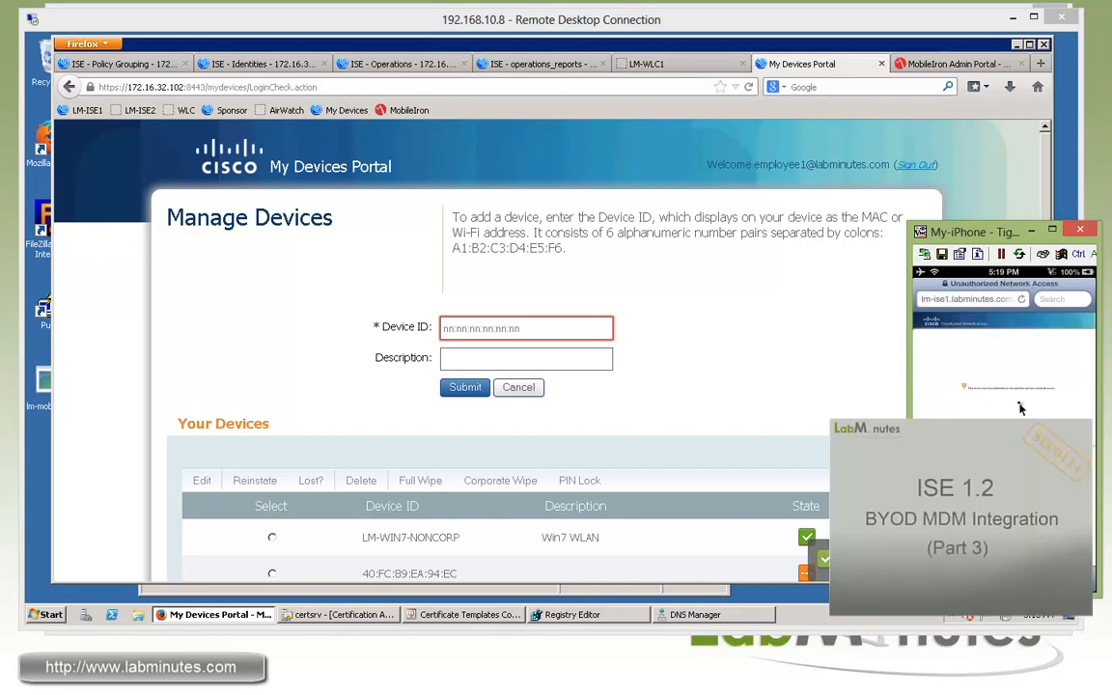
left_click(773, 376)
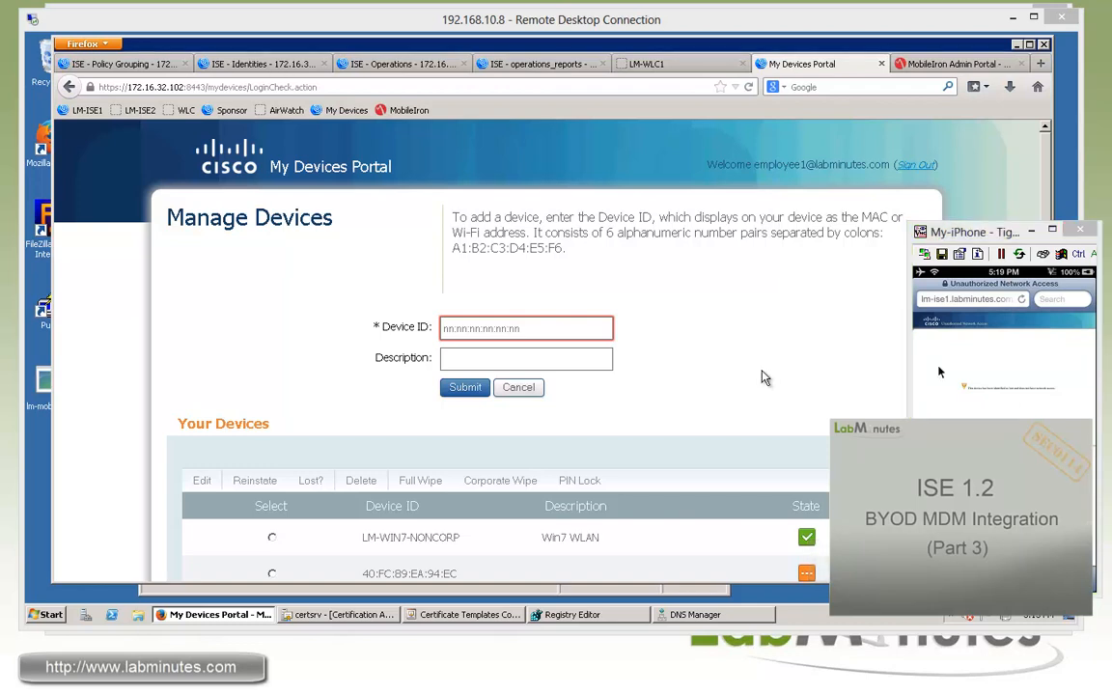